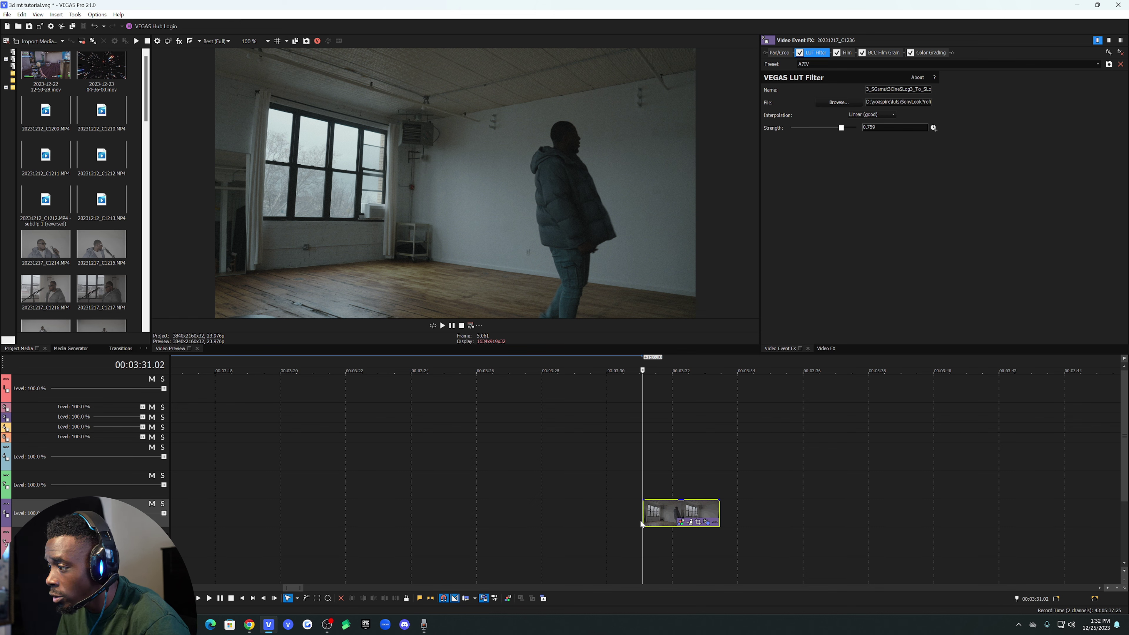
- Crop the room clip to about 2,324 by 1,307 centred near 1,324, 1,215, framing the window and empty wall without the man
click(699, 521)
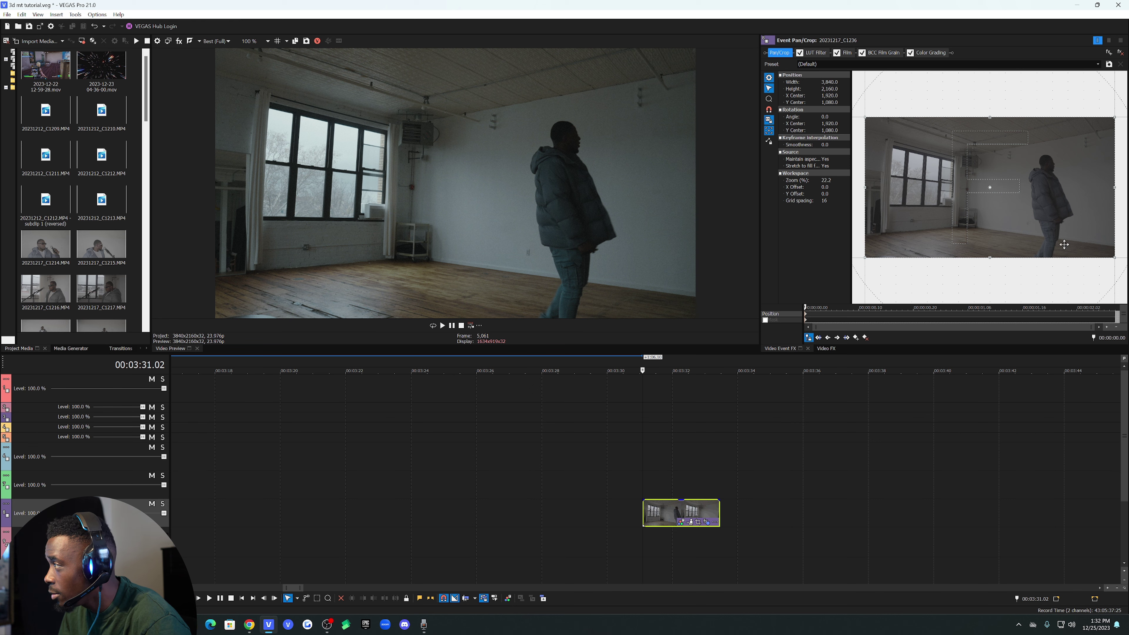
drag(1115, 222, 1069, 222)
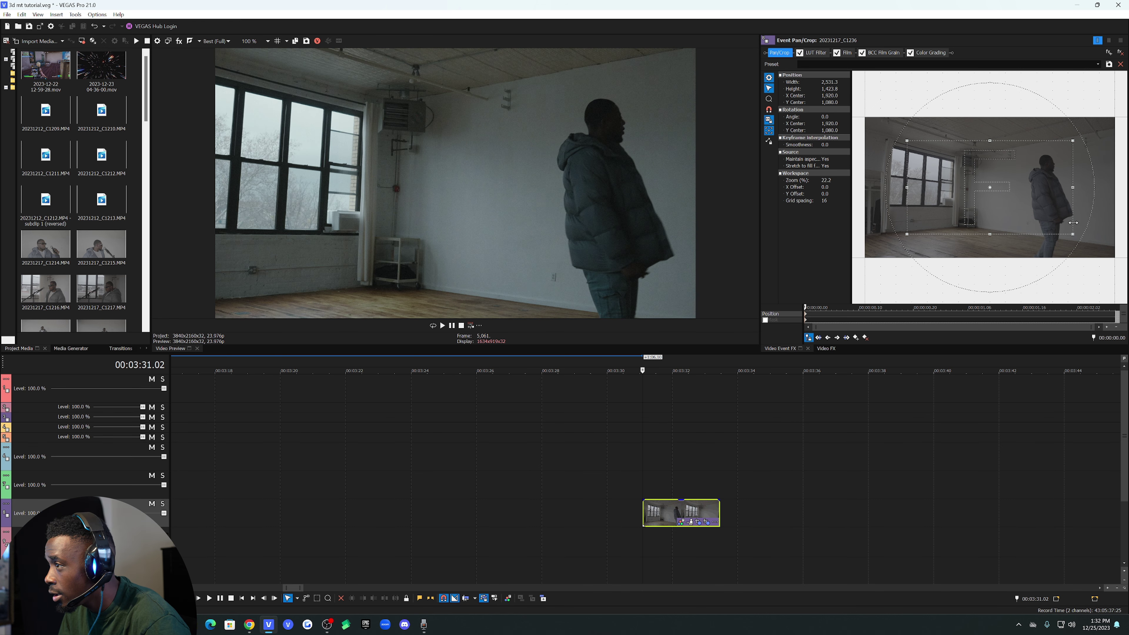
drag(1000, 204, 969, 210)
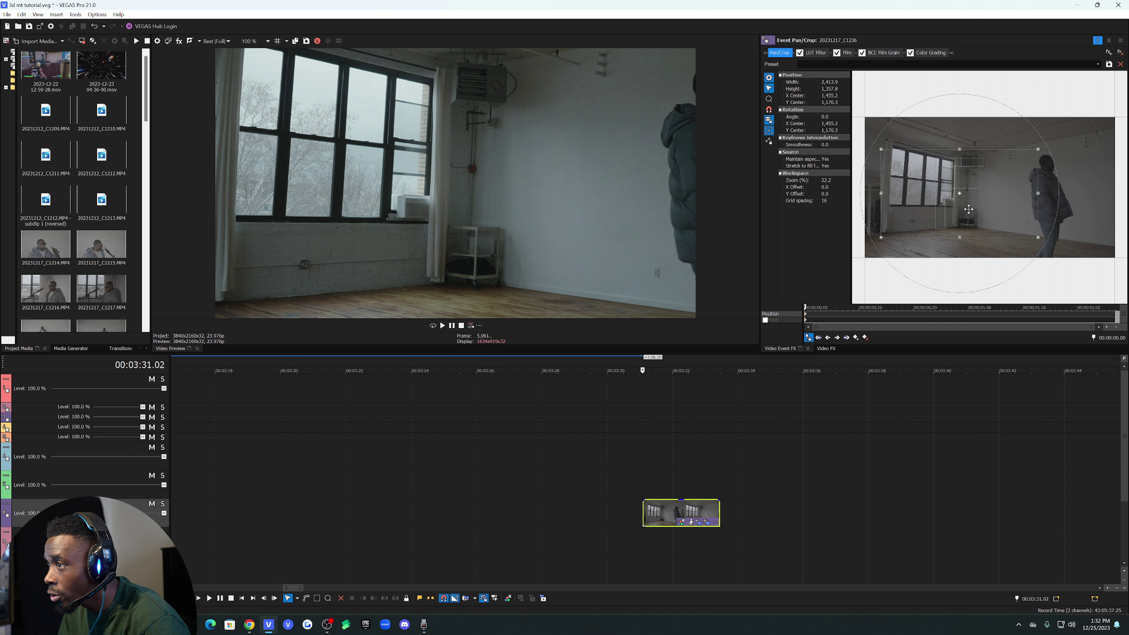
mouse_move(1039, 210)
mouse_down()
mouse_move(998, 216)
mouse_move(1018, 214)
mouse_up()
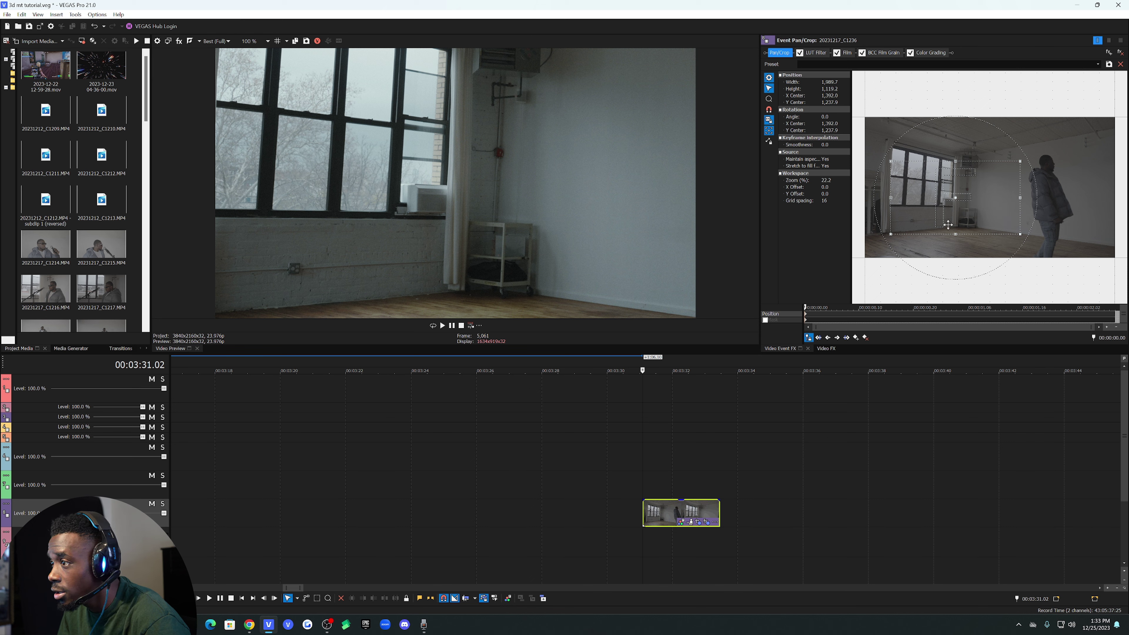
drag(967, 215, 1027, 215)
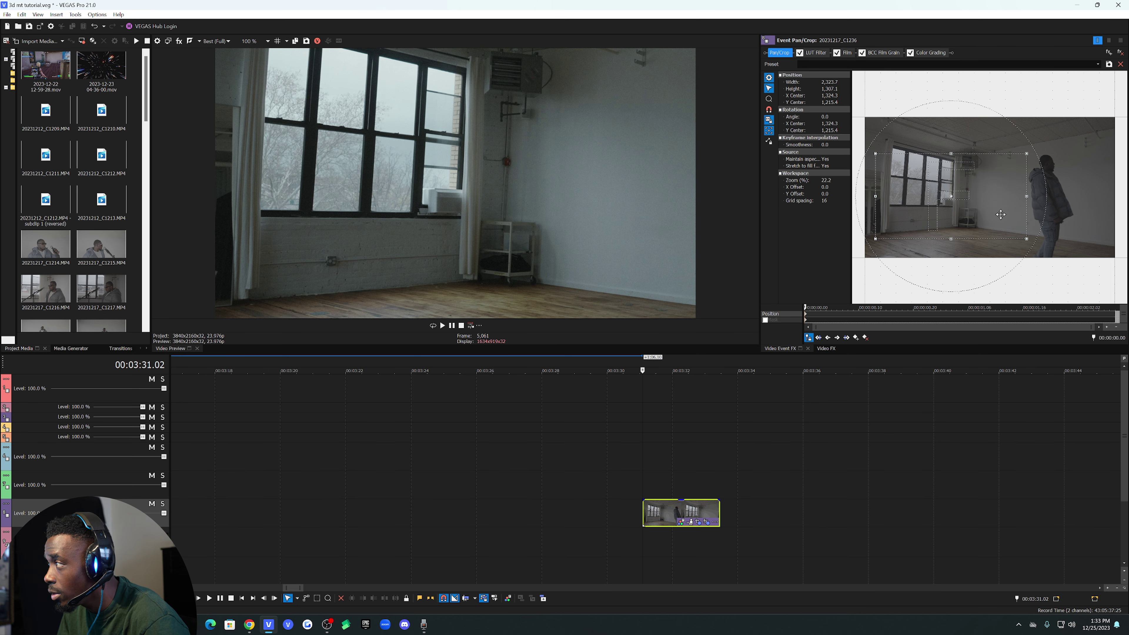
click(642, 509)
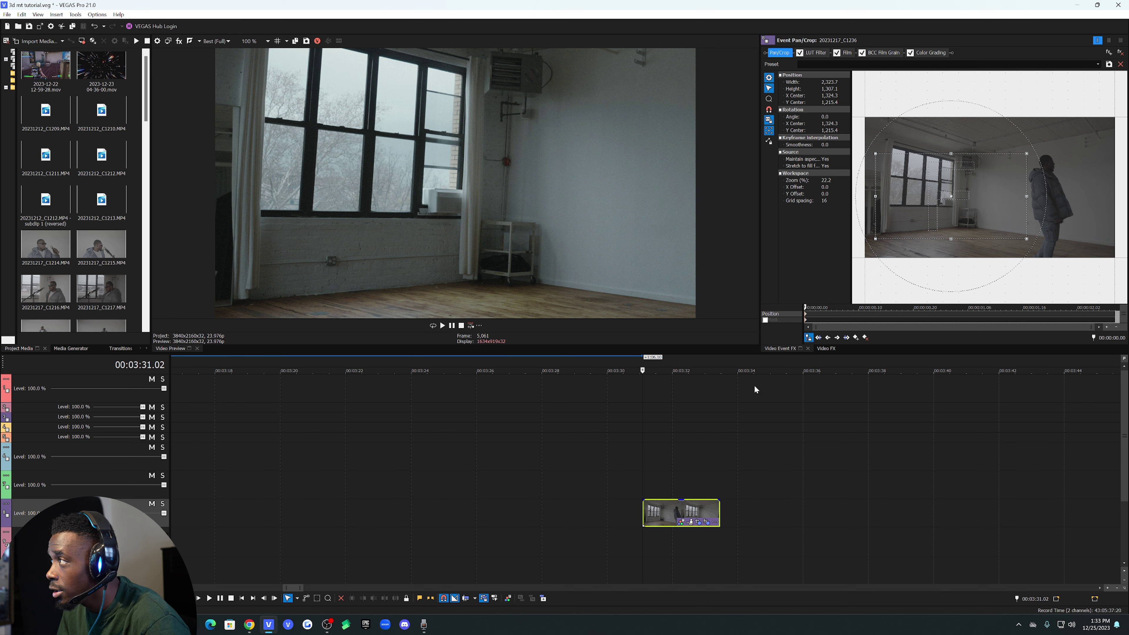
- Apply the favourite BCC Lens Blur OBS effect with its default preset to the room clip
click(819, 346)
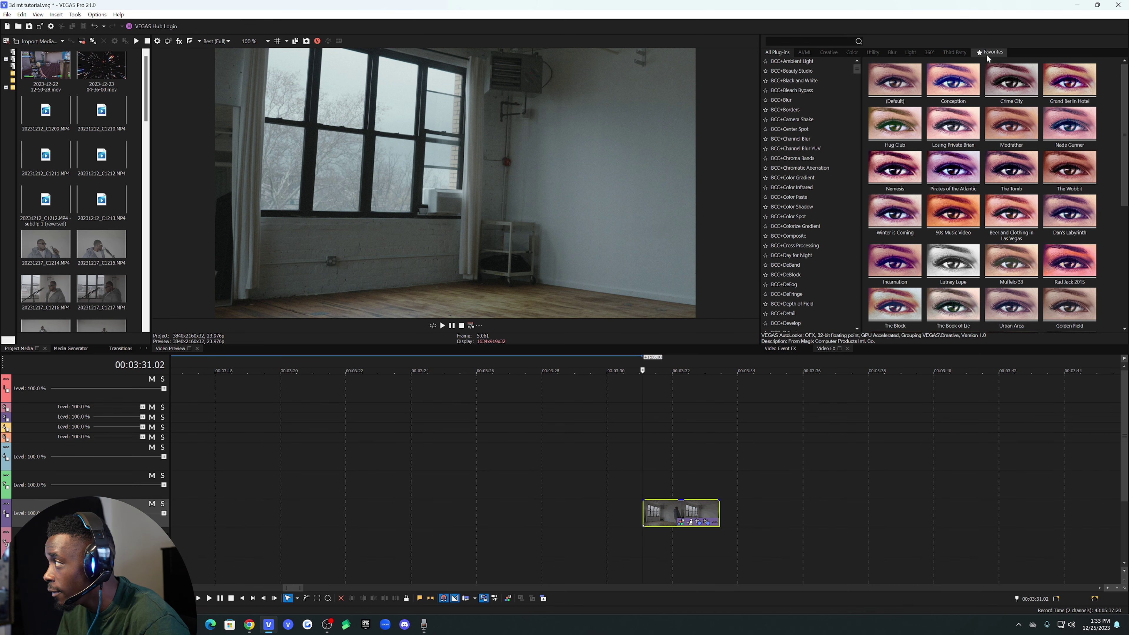
click(1001, 53)
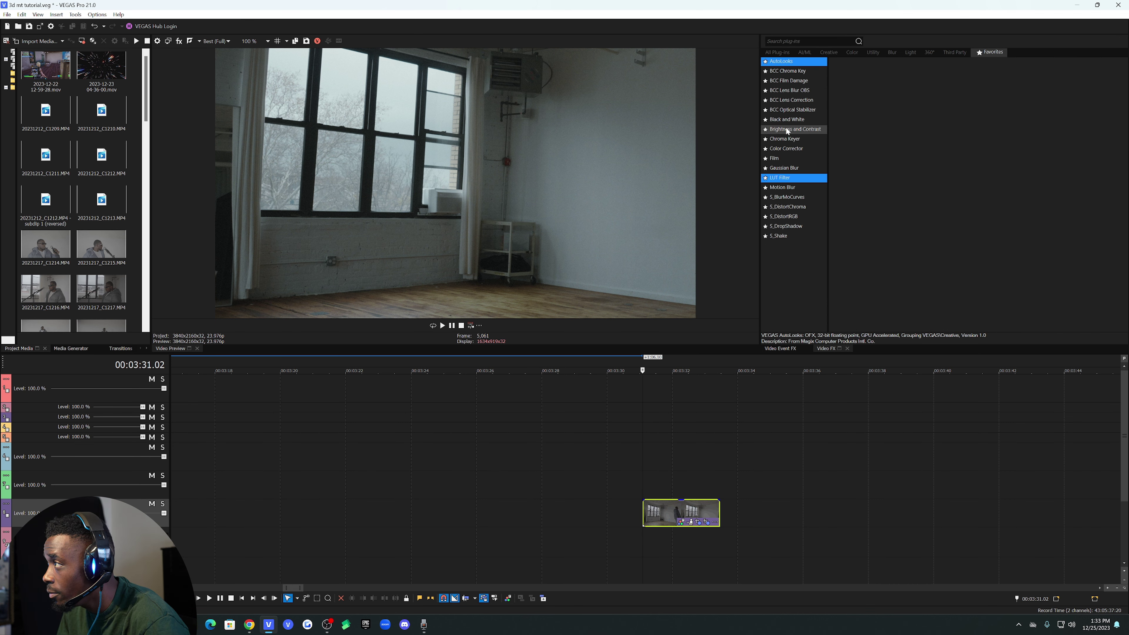
drag(801, 90, 816, 156)
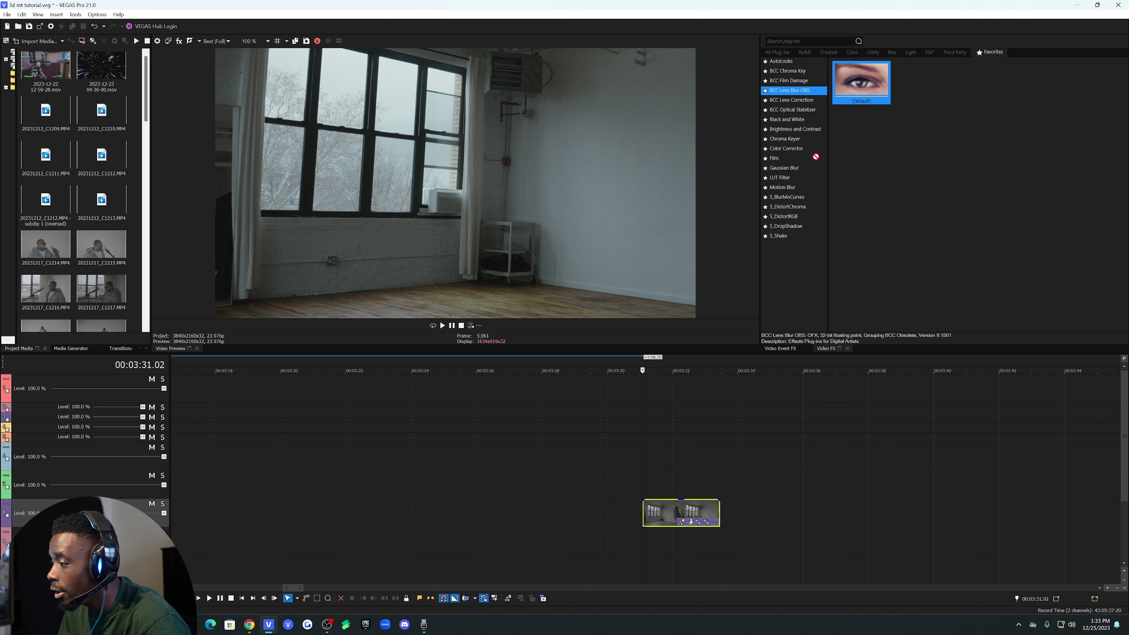
drag(659, 506, 660, 507)
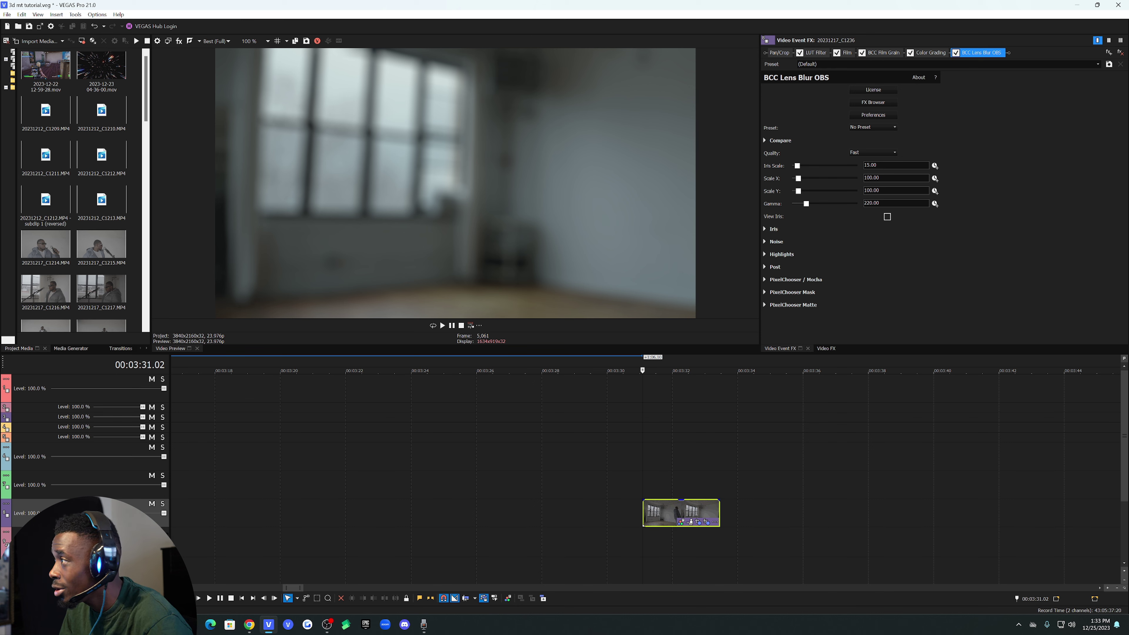
- Set the lens blur's Iris Scale to 4
text(6)
key(Return)
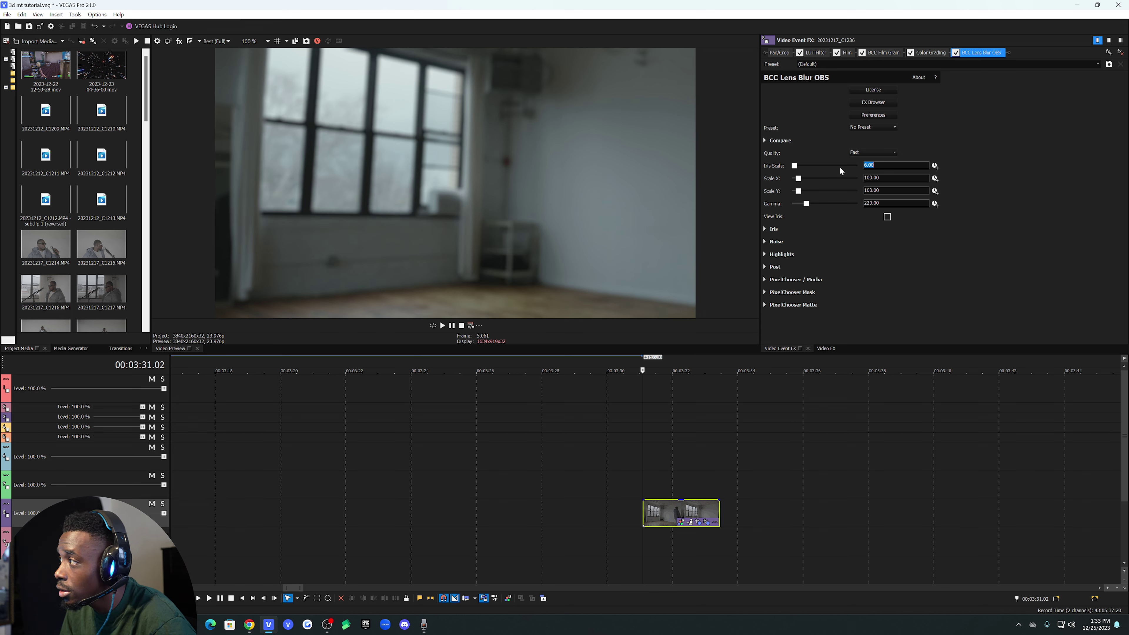
text(4)
key(Return)
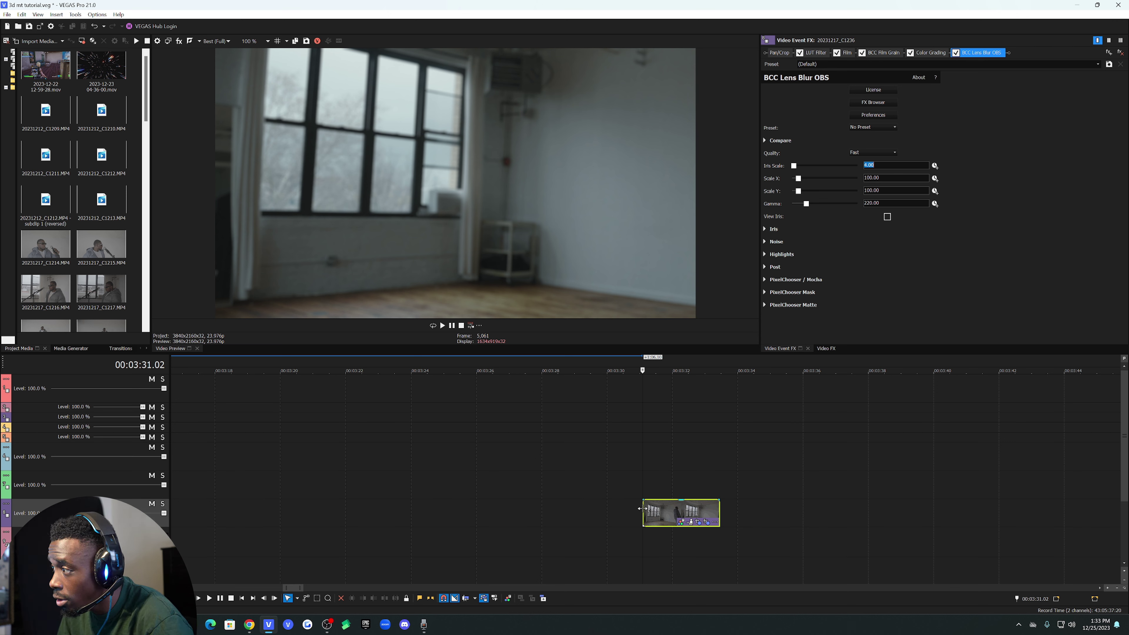
- Add a default Titles & Text event on the track above the room clip, starting at the clip's beginning
click(820, 348)
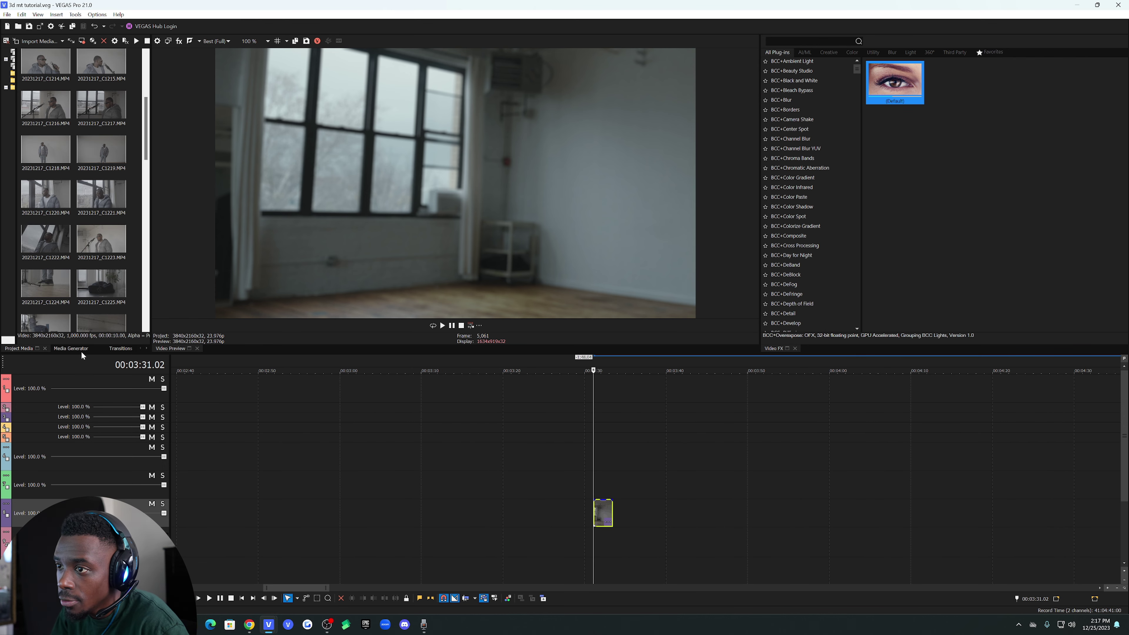
click(71, 349)
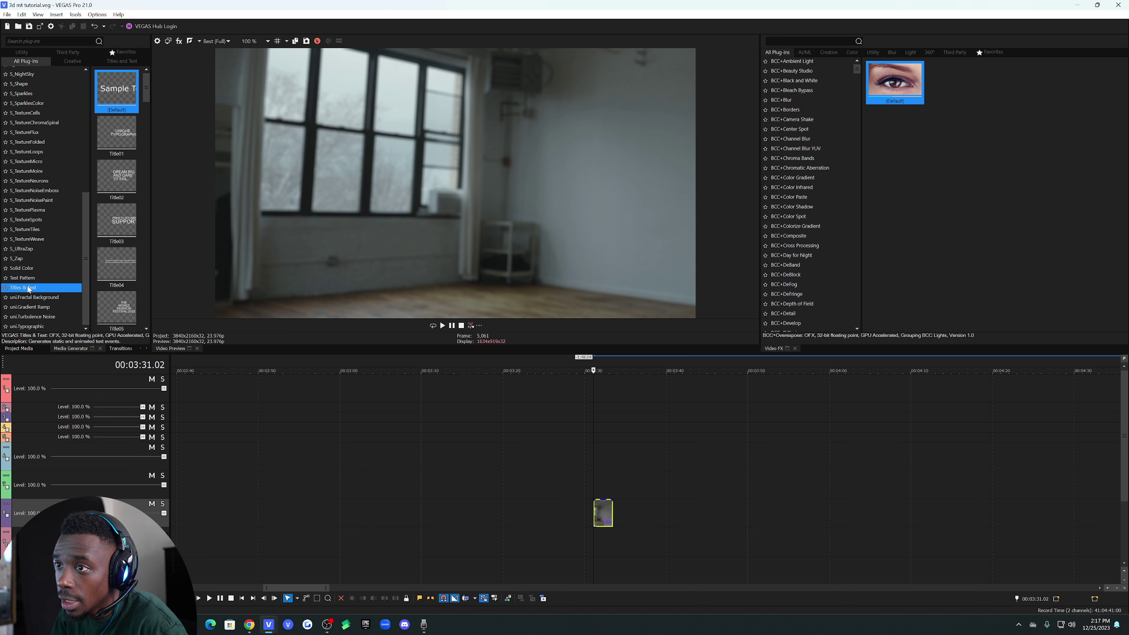
drag(108, 110, 593, 487)
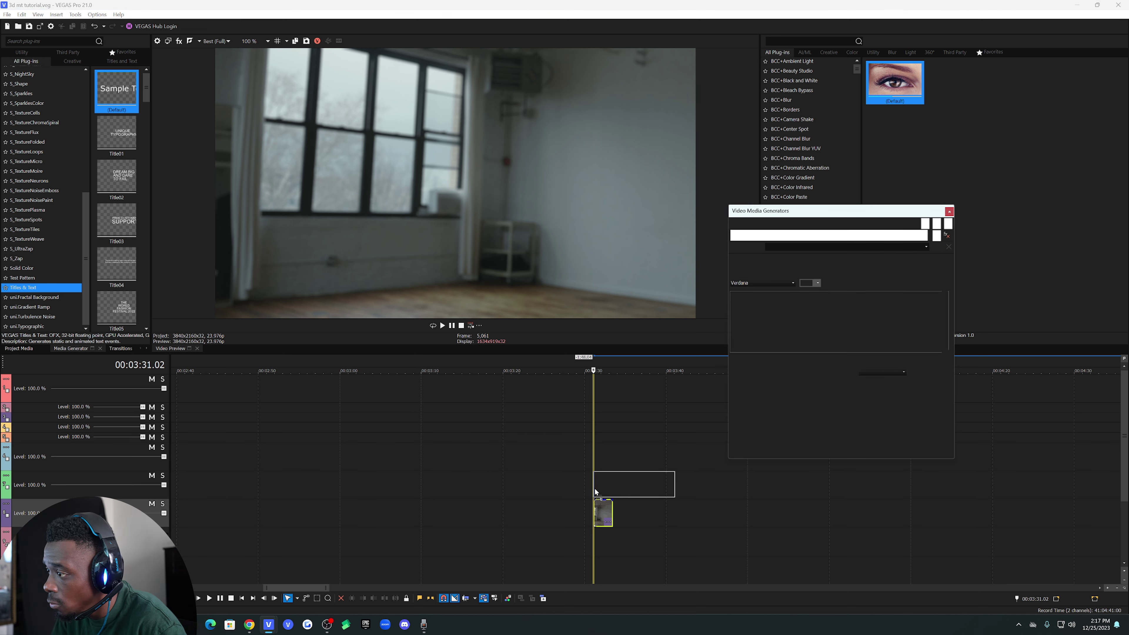
click(950, 213)
- Search the video effects for "extruded" and apply the default BCC Extruded Text to the title event
click(792, 41)
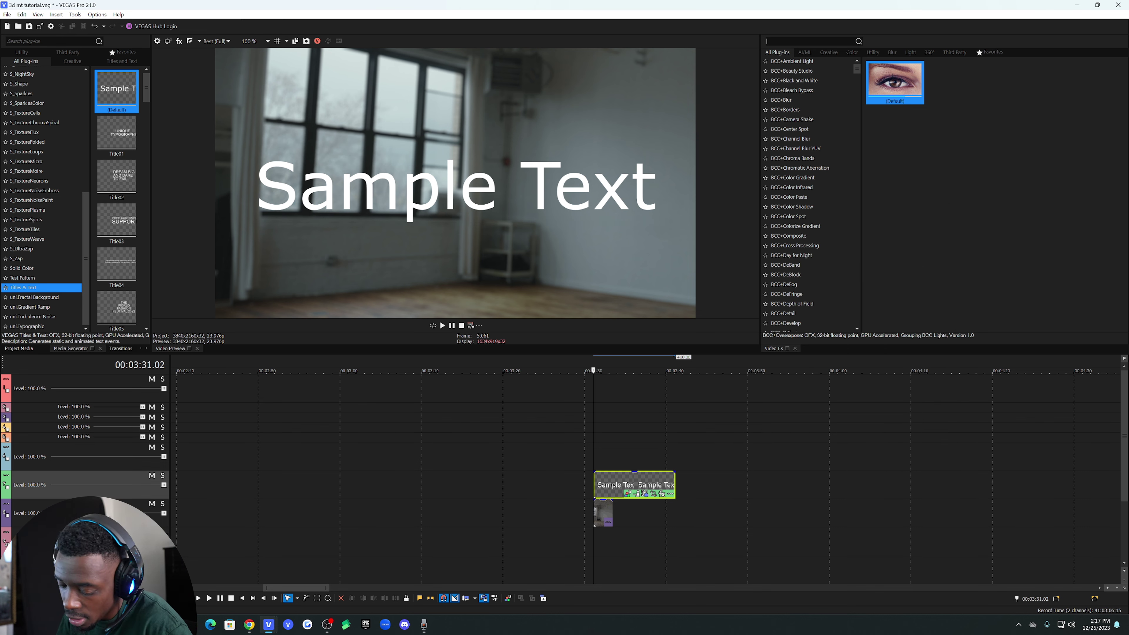
text(extruded)
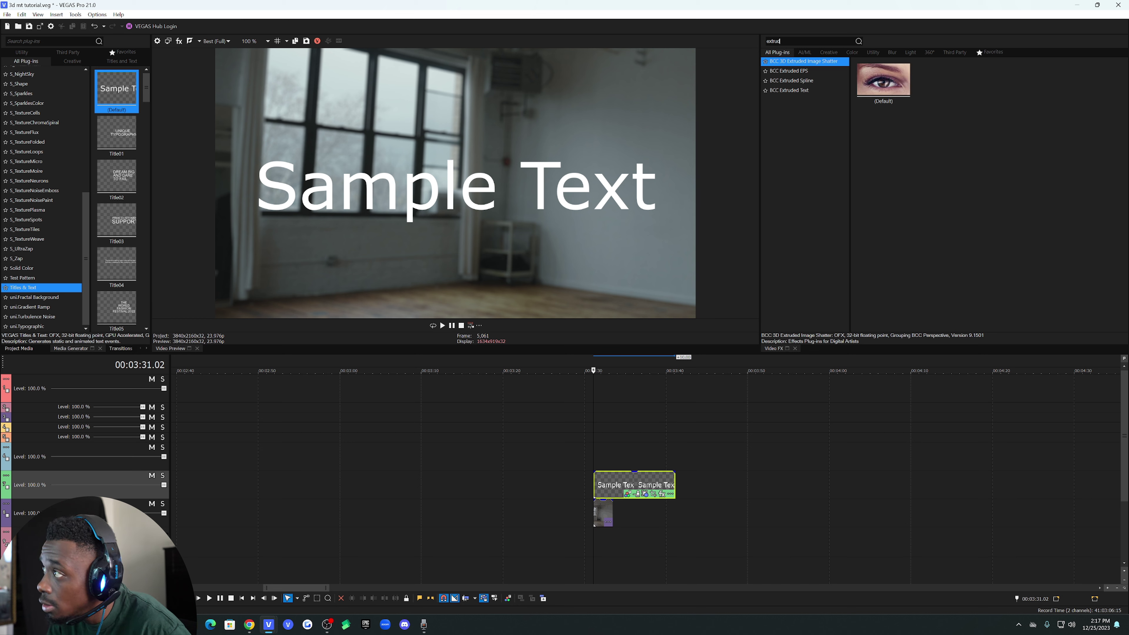
drag(894, 81, 587, 185)
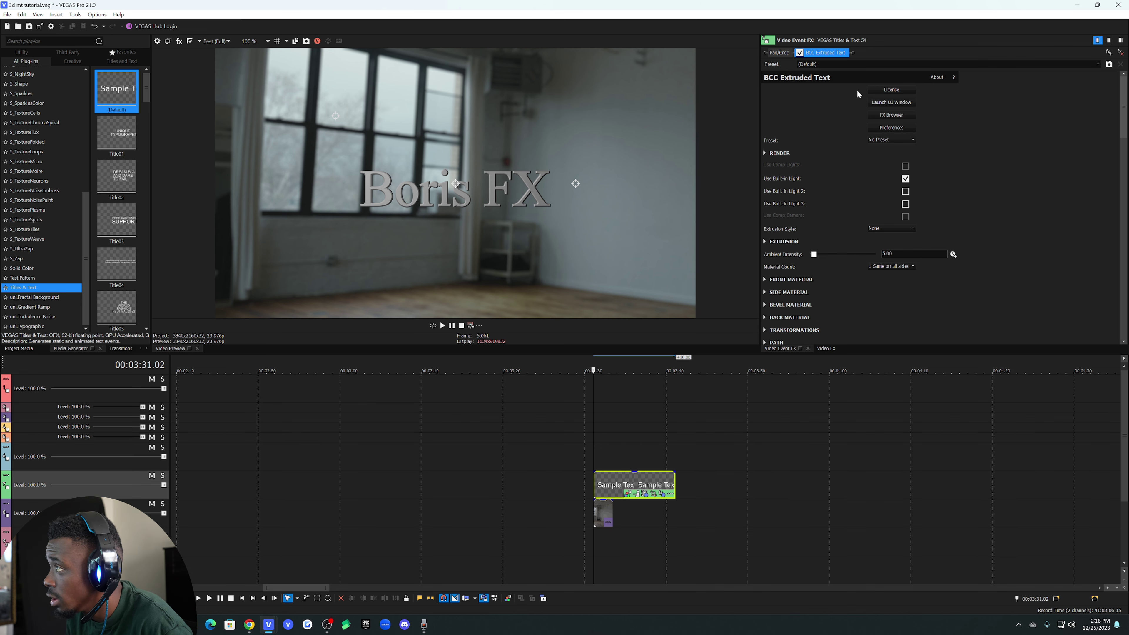
- Replace the extruded text's default wording with "3D TEXT" in the effect's text editor
click(885, 103)
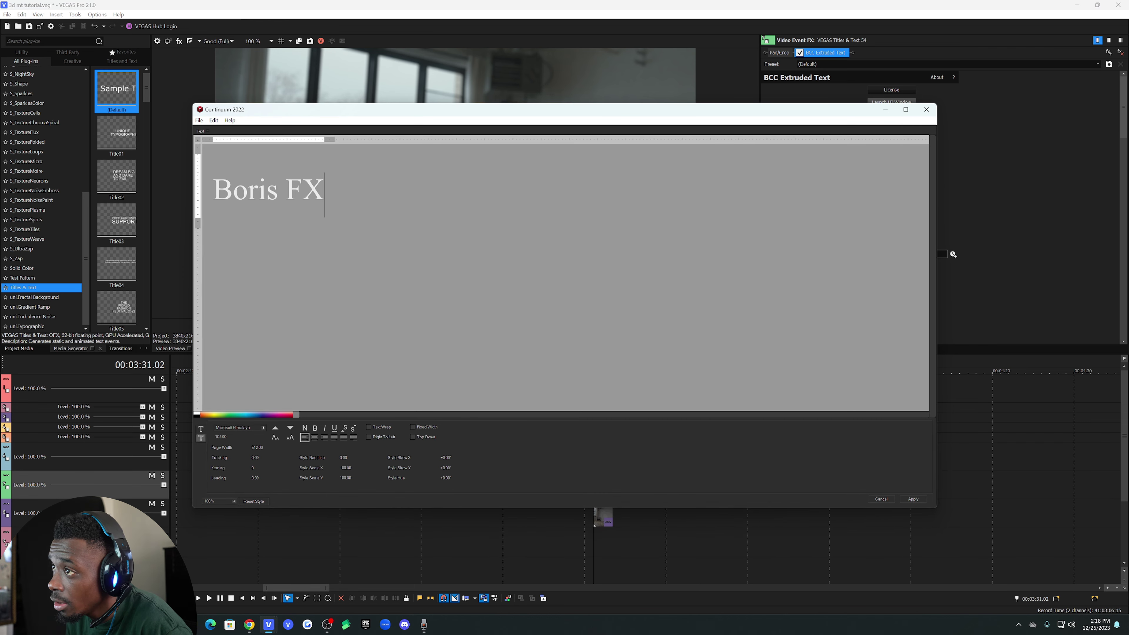
key(BackSpace)
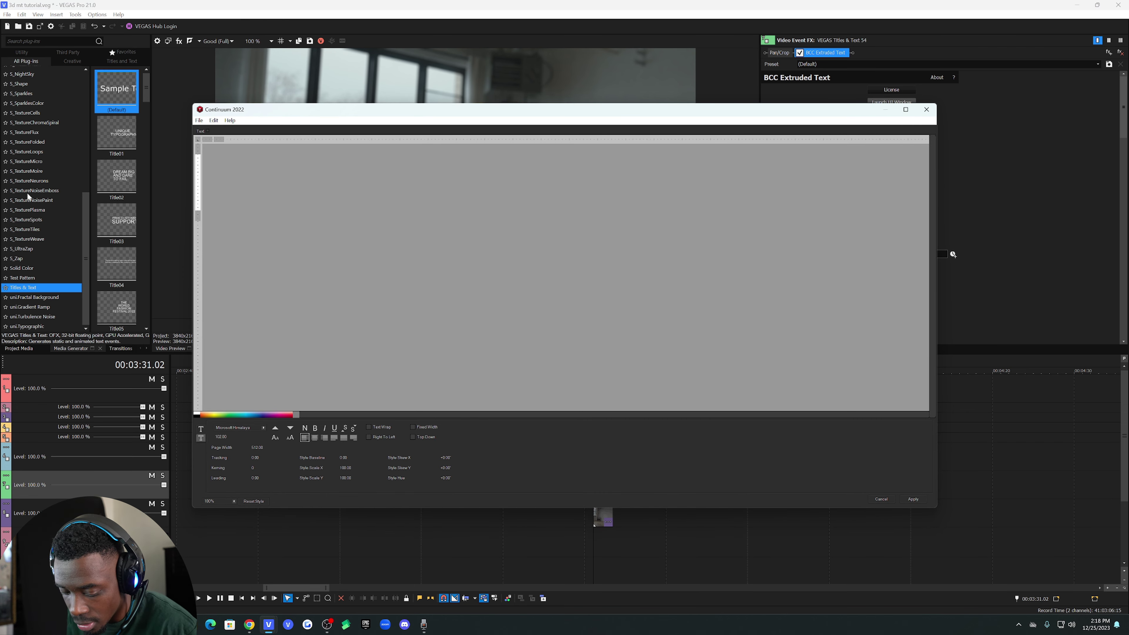
text(3D E=)
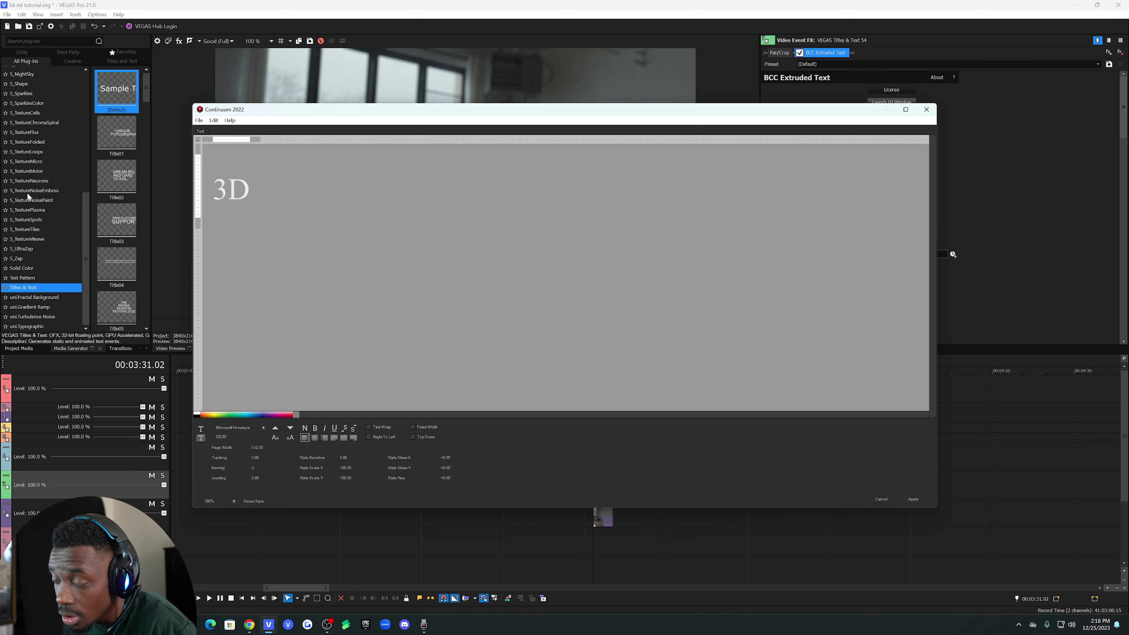
key(BackSpace)
key(BackSpace)
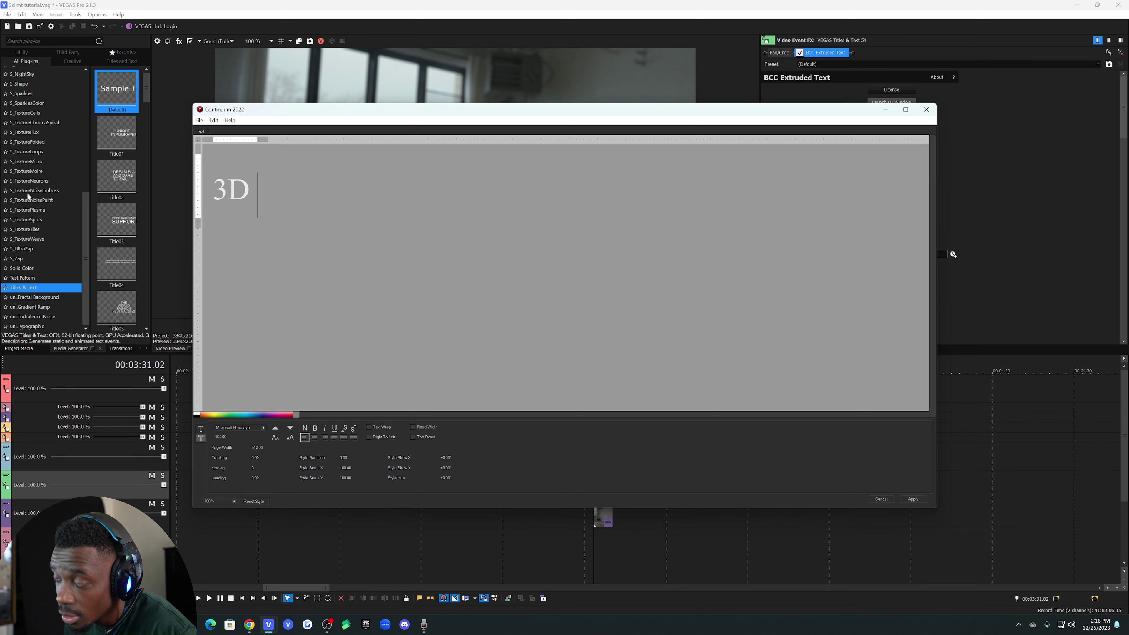
text(TEXT)
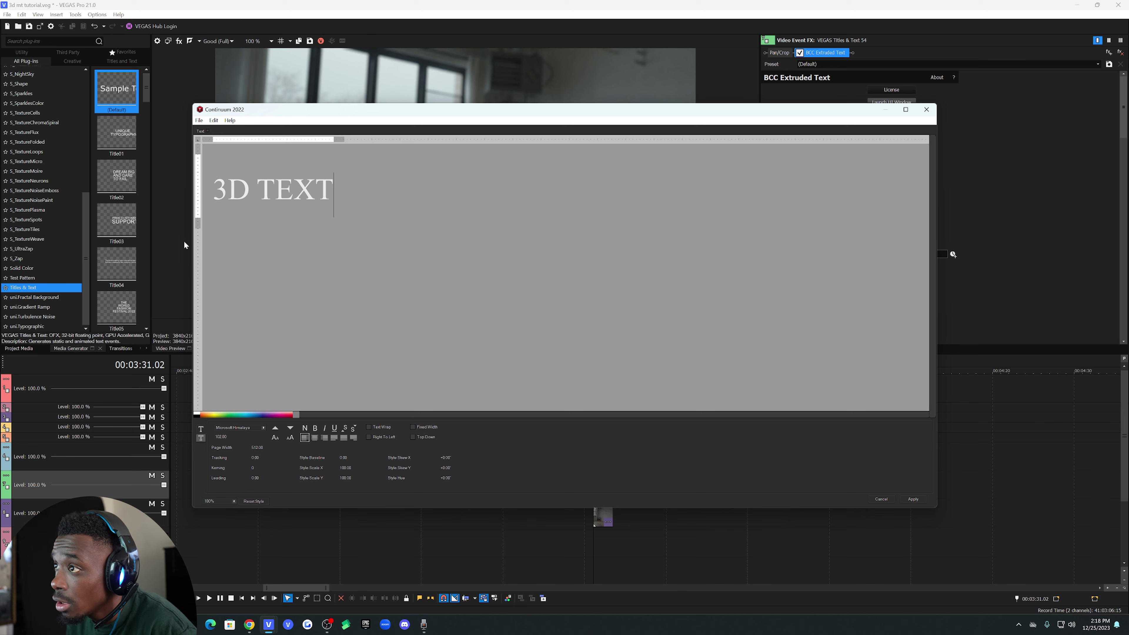
- Change the font of the whole "3D TEXT" wording to Impact and apply the text edits
key(ctrl+a)
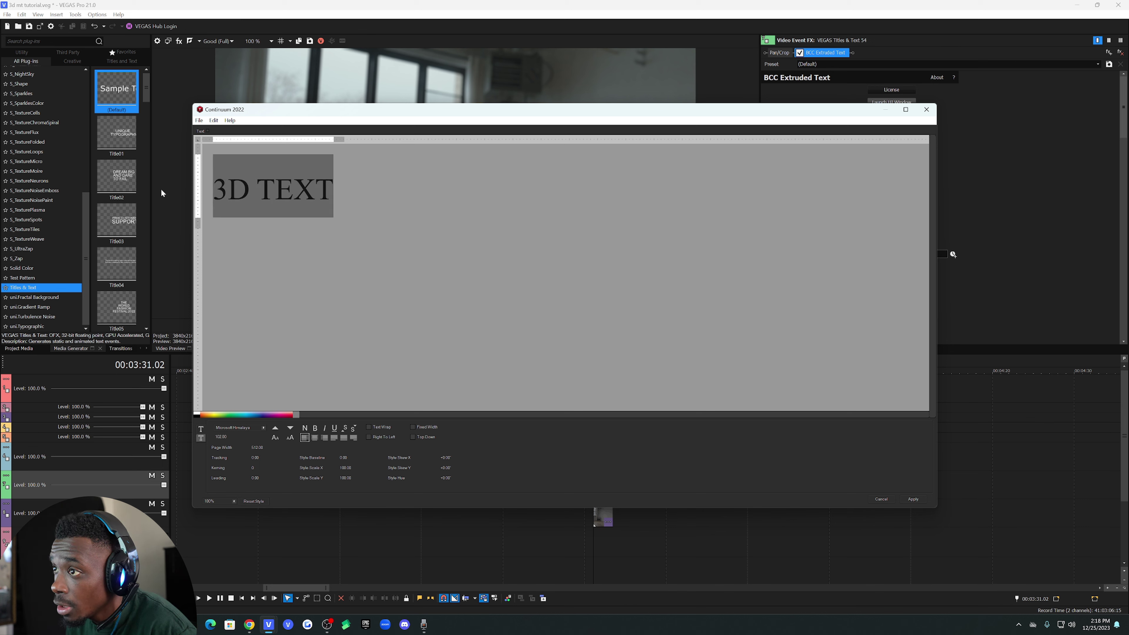
click(232, 428)
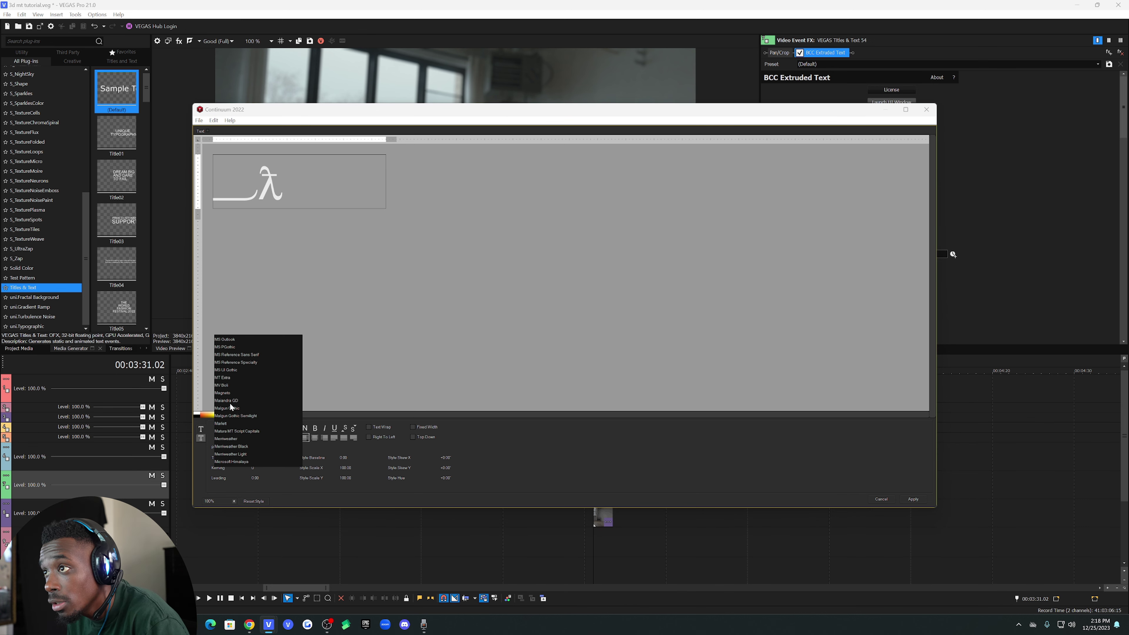
scroll(239, 403, up, 1)
scroll(239, 404, up, 3)
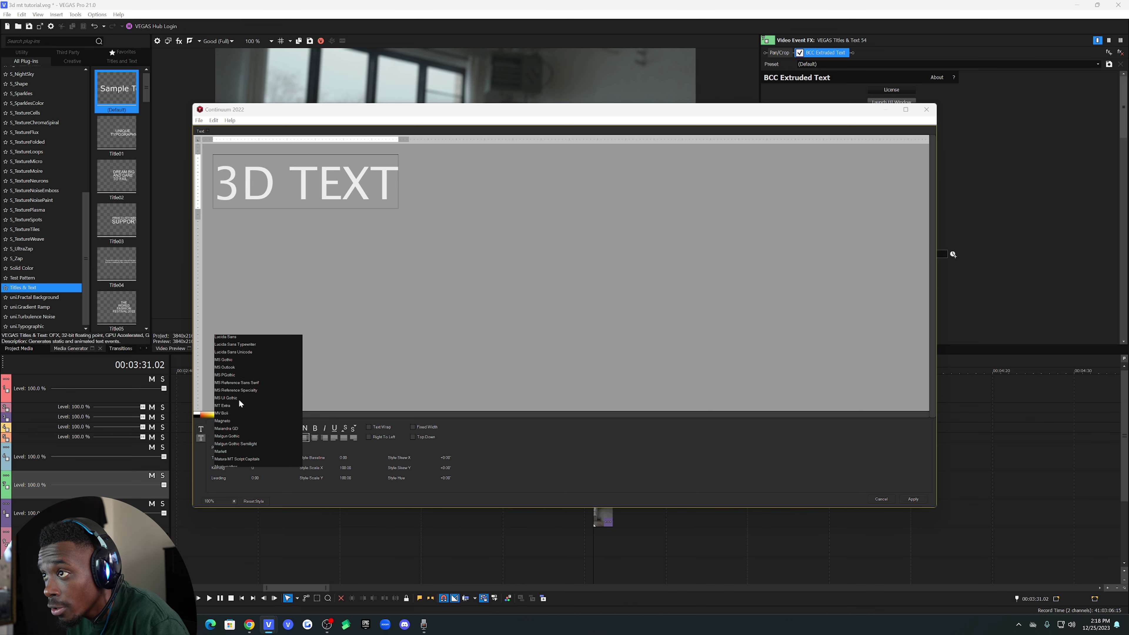
scroll(238, 399, up, 3)
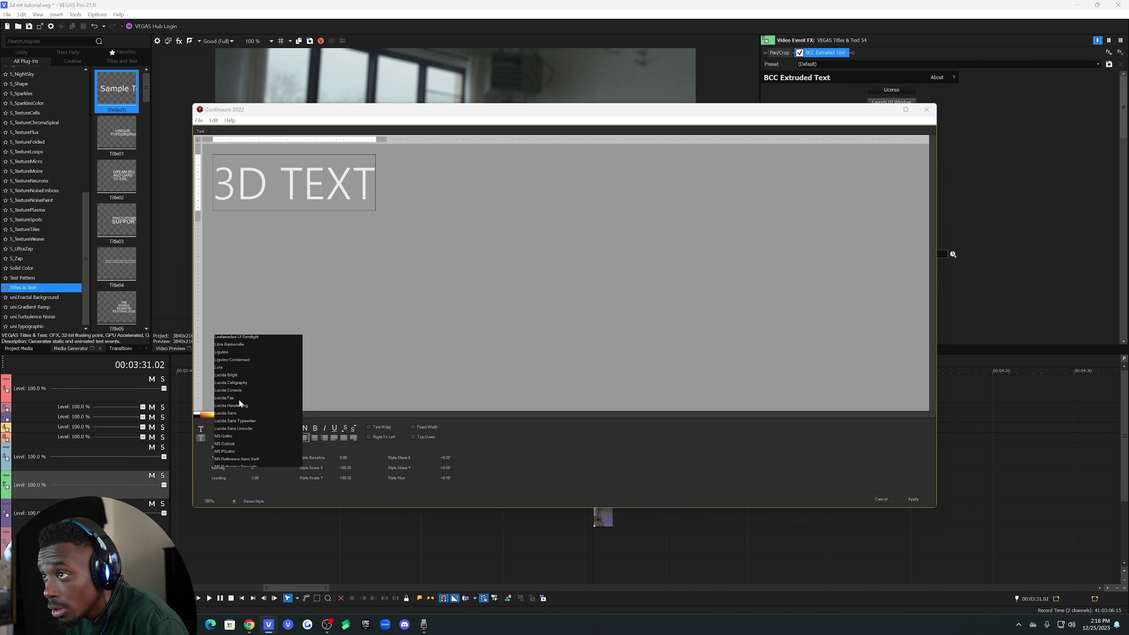
scroll(239, 402, up, 6)
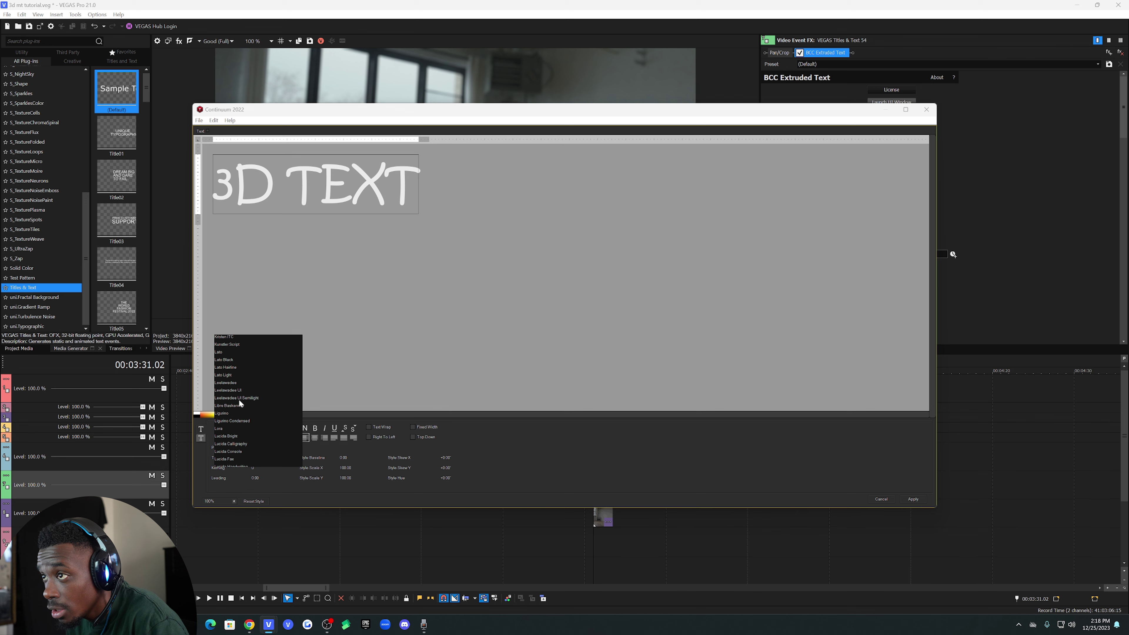
scroll(239, 403, up, 8)
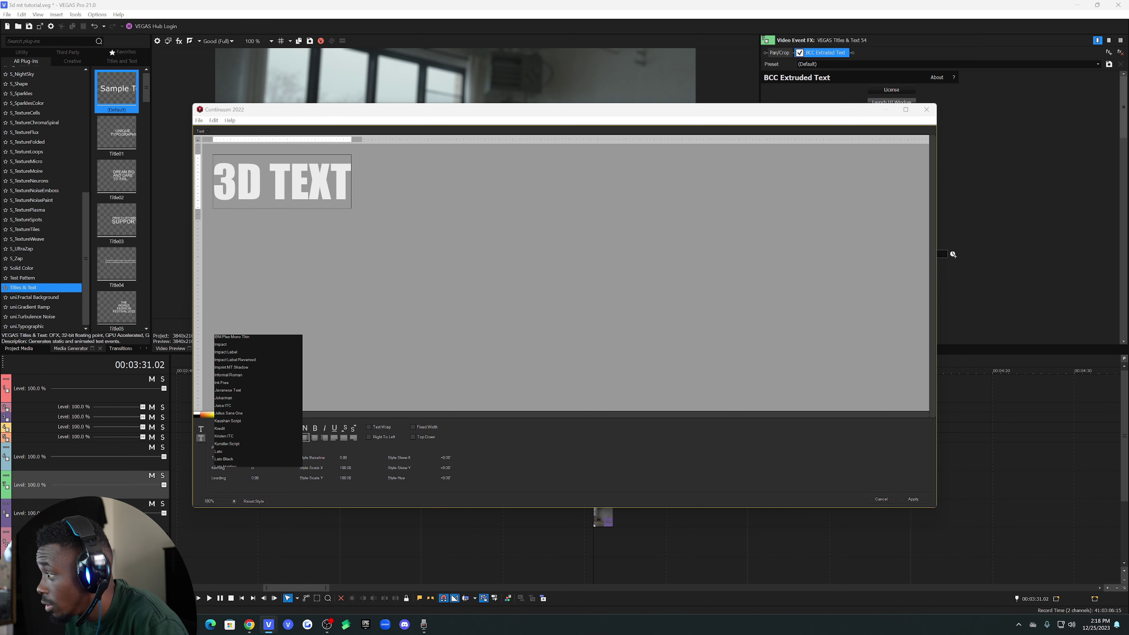
click(915, 498)
click(916, 499)
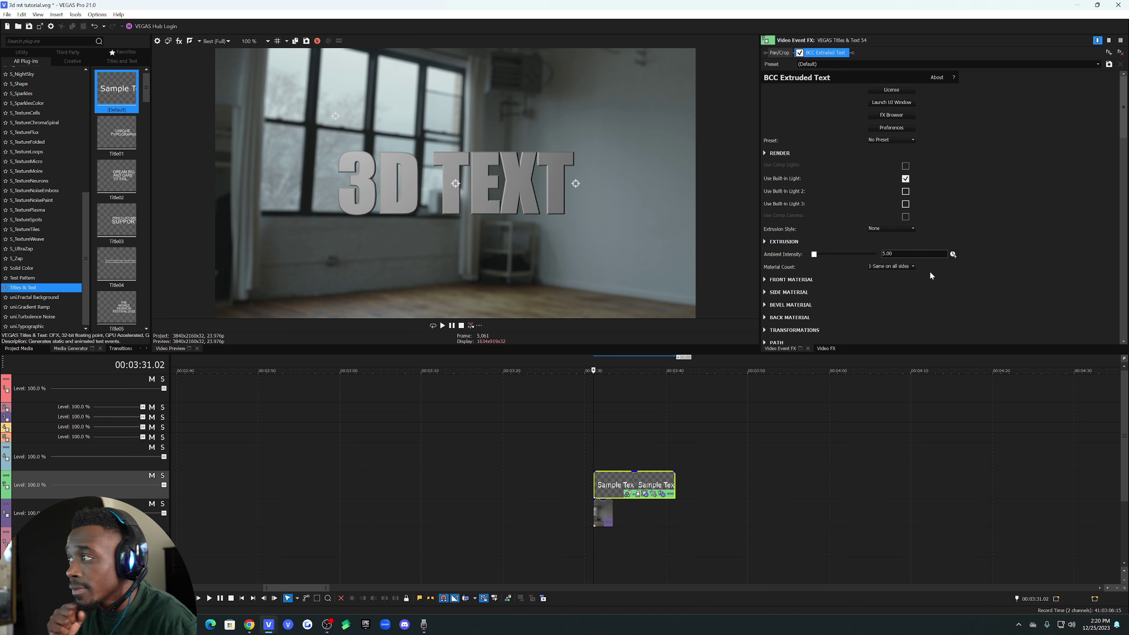
- Set the text's Extrusion Depth to 10 and its Bevel Style to Concave
click(763, 241)
drag(817, 257, 822, 257)
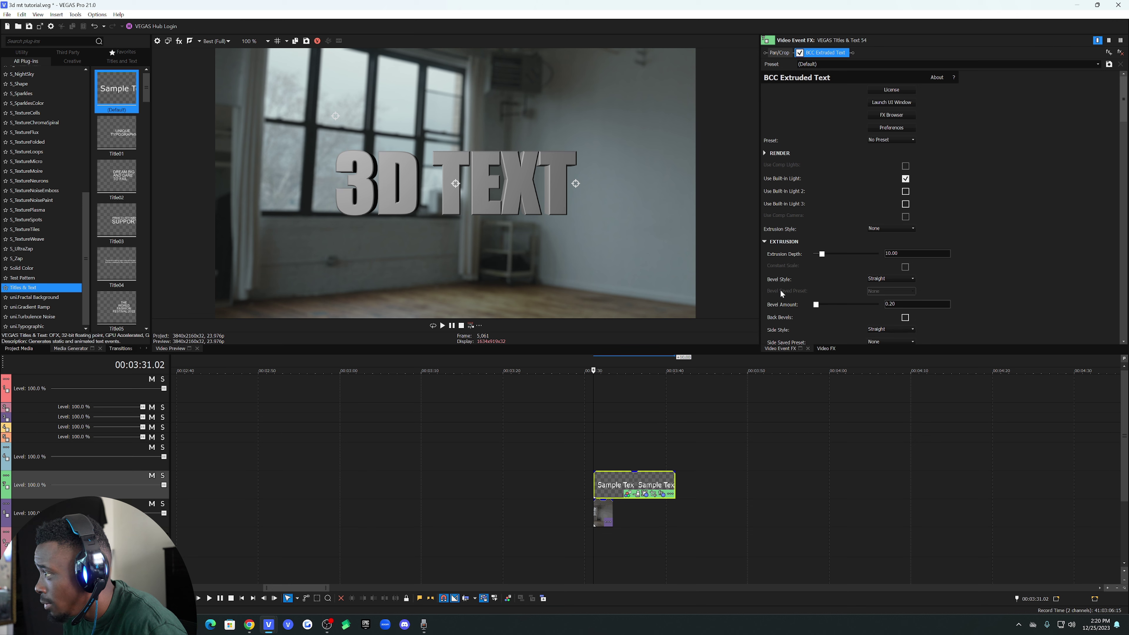
click(882, 279)
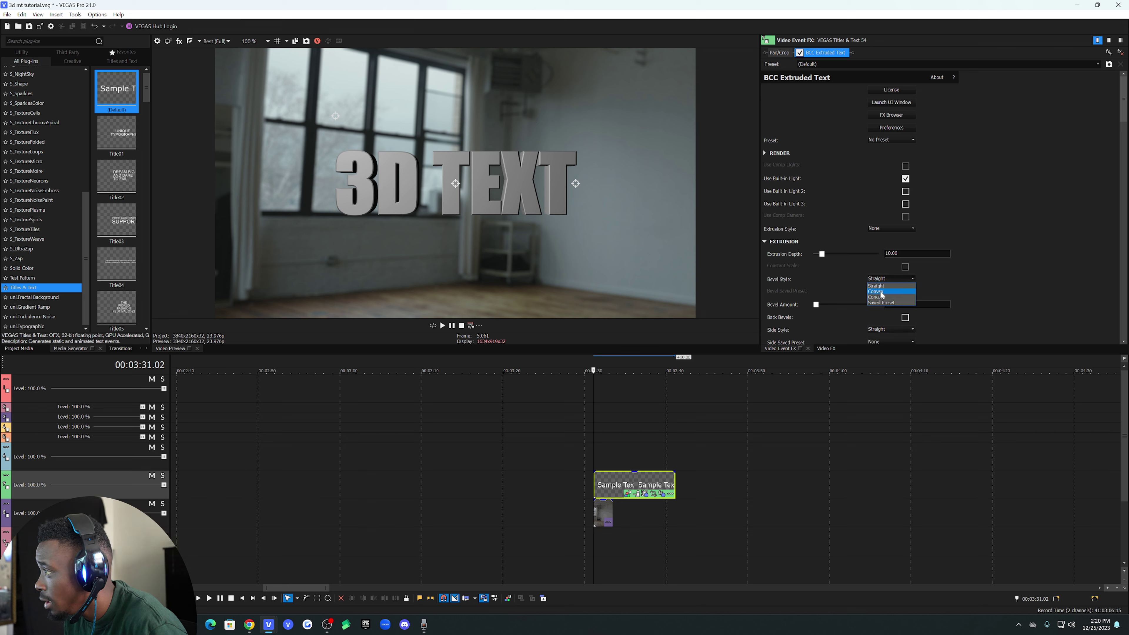
click(887, 296)
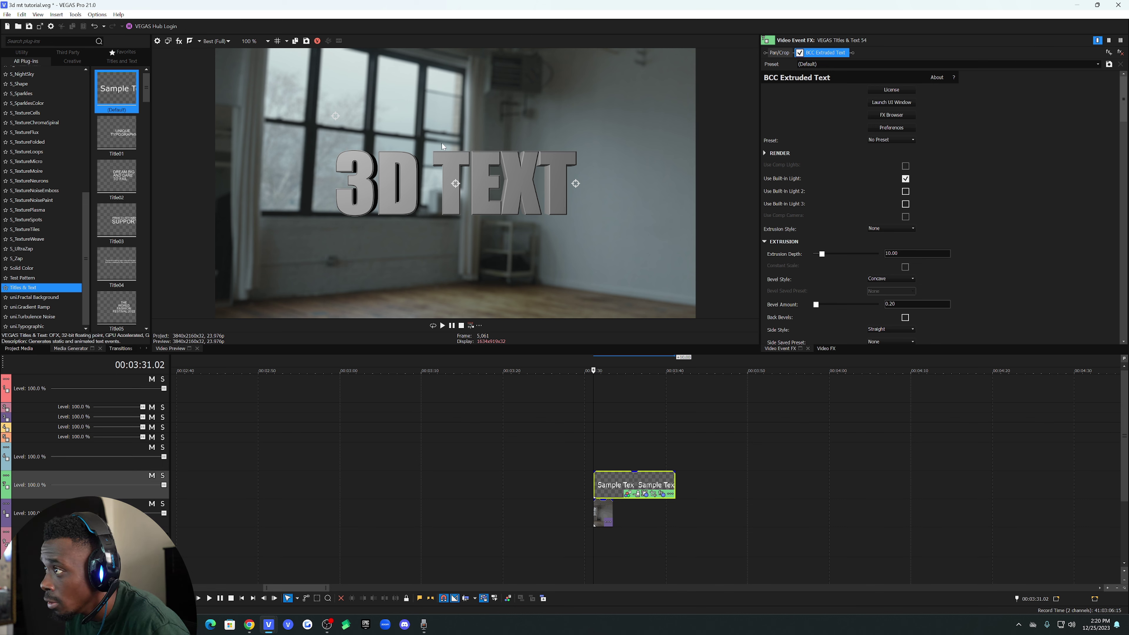
scroll(981, 280, down, 3)
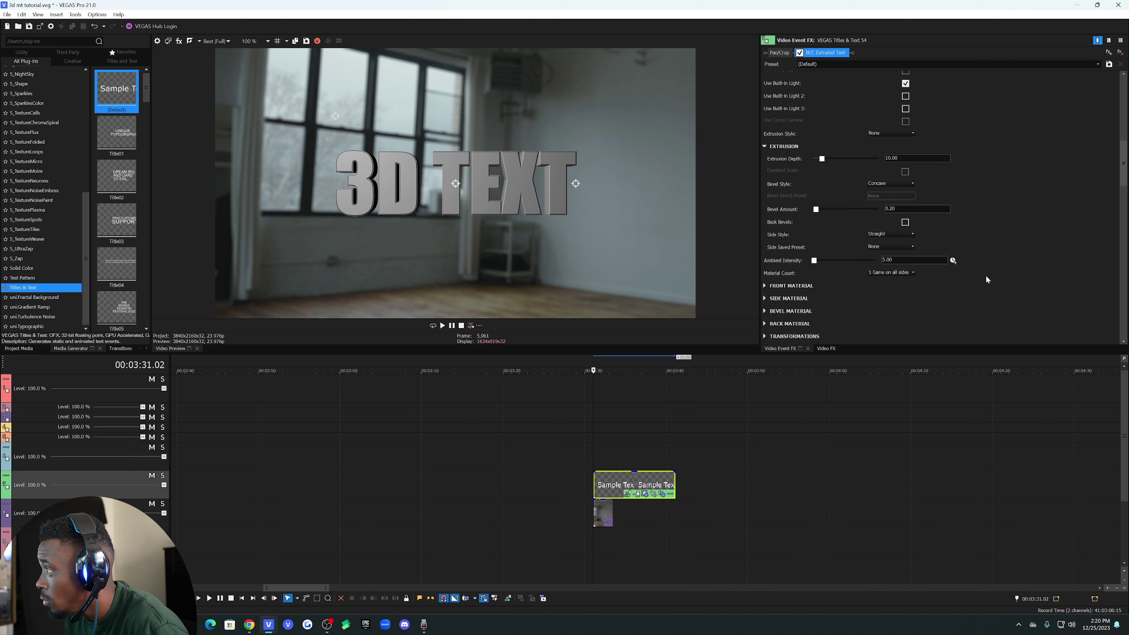
scroll(985, 274, down, 1)
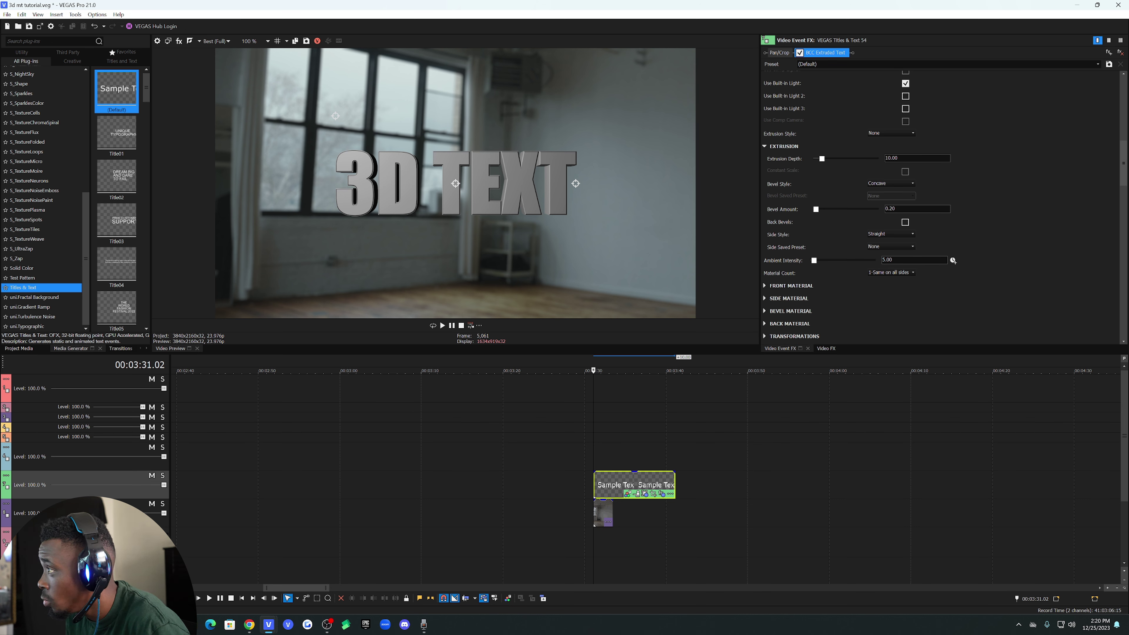
- Set the Material Count to 3-Front/Back Bevel and apply the metal-chrome.bsp preset to the front material with a Texture Strength of about 2.68
scroll(994, 247, down, 3)
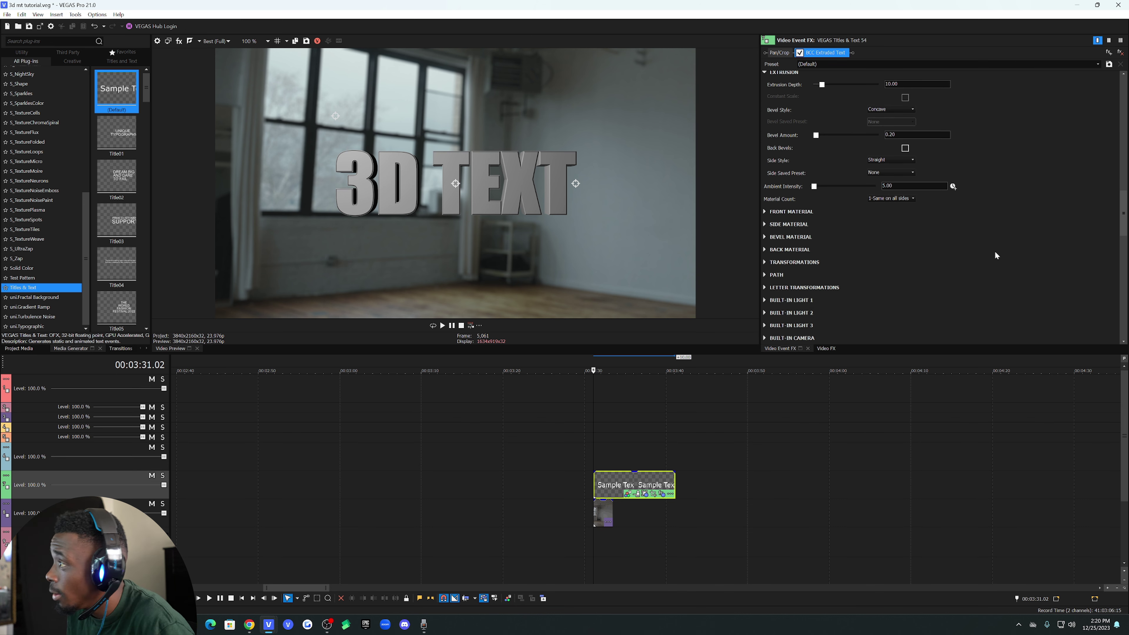
click(901, 199)
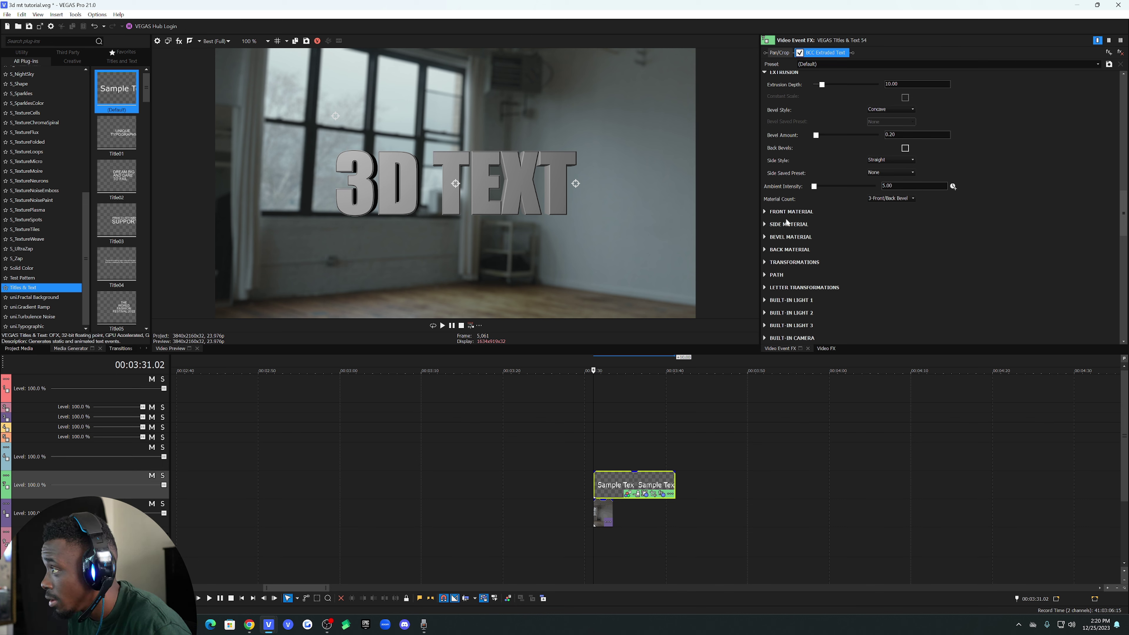
click(765, 212)
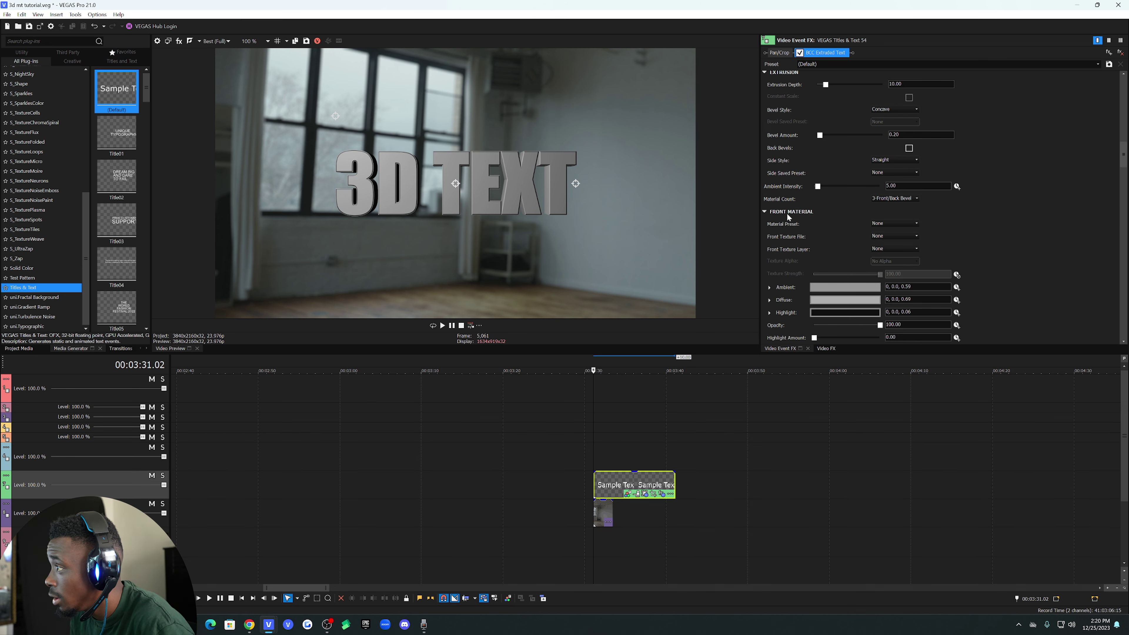
click(904, 224)
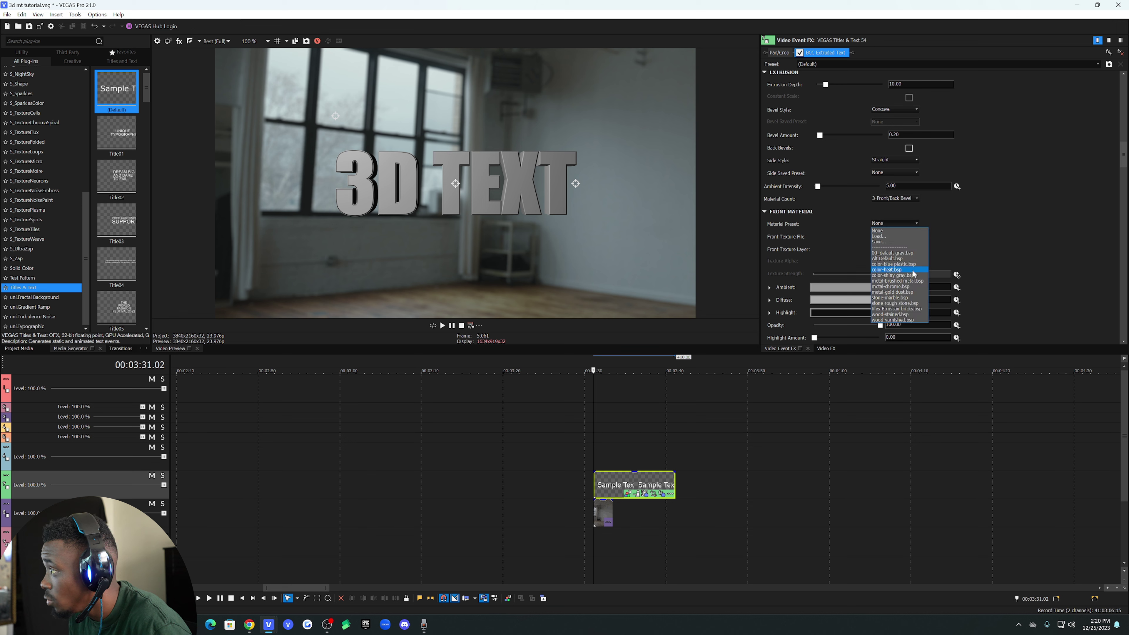
click(909, 287)
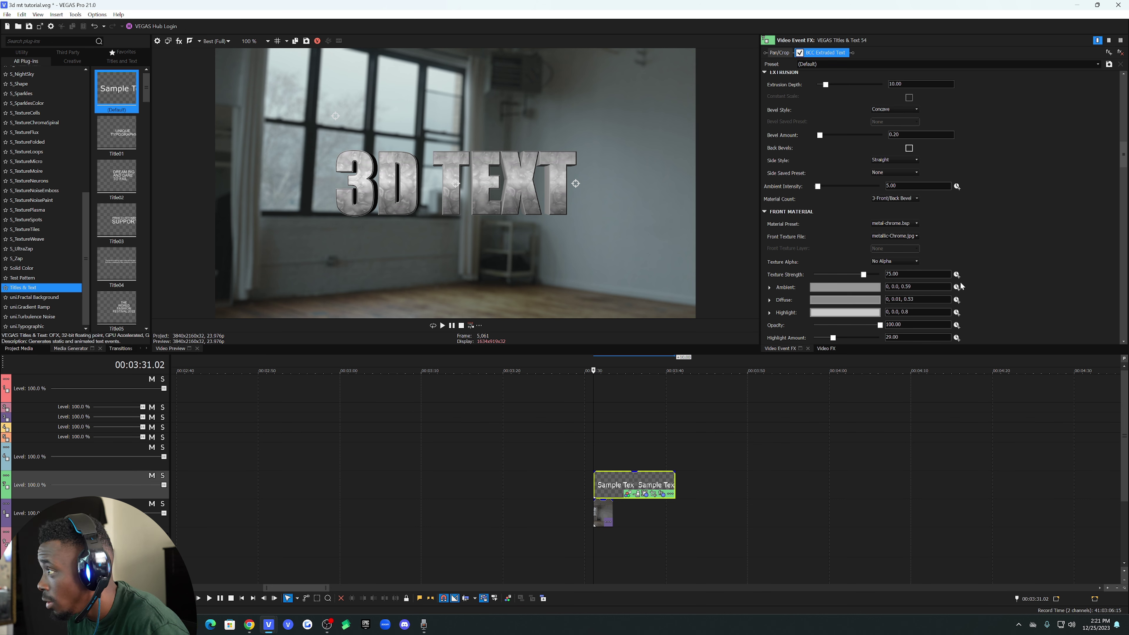
scroll(867, 236, down, 1)
drag(865, 234, 816, 238)
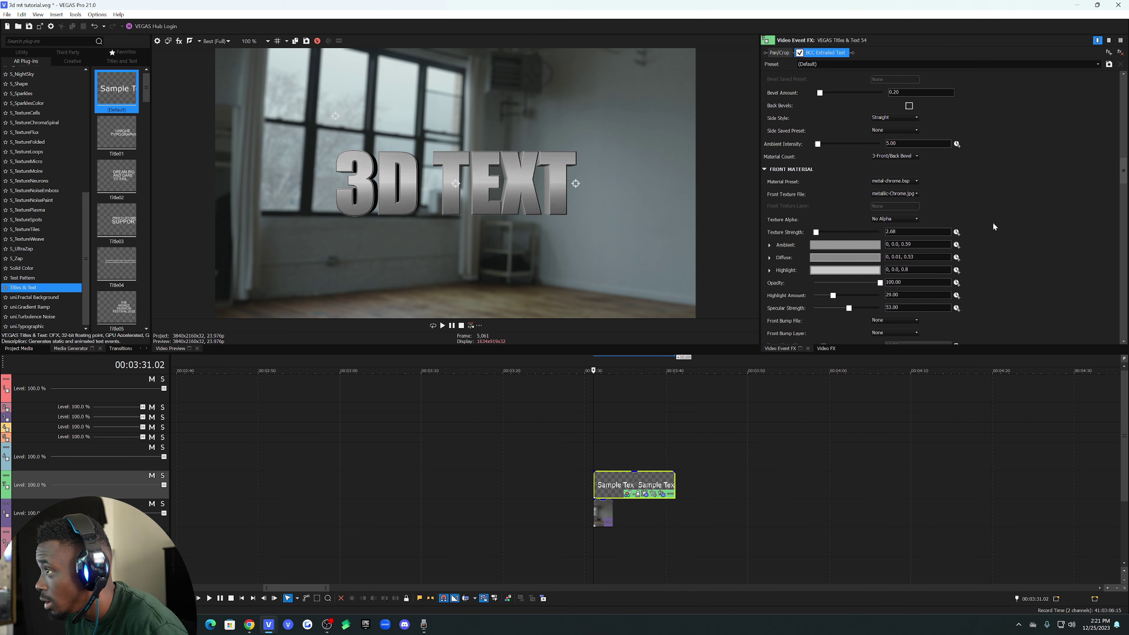
- Set the front material's Reflection to Chrome and raise its Reflectivity to about 80.36
scroll(1012, 236, down, 1)
scroll(1012, 236, down, 1)
scroll(1011, 236, down, 1)
scroll(1011, 236, down, 2)
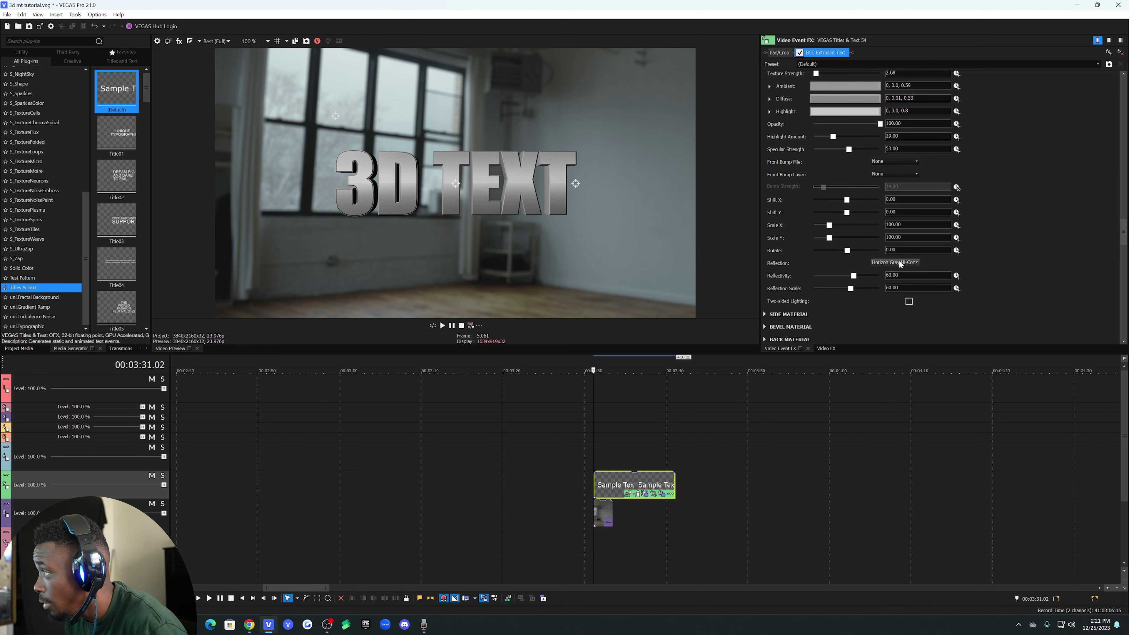
click(899, 262)
click(895, 292)
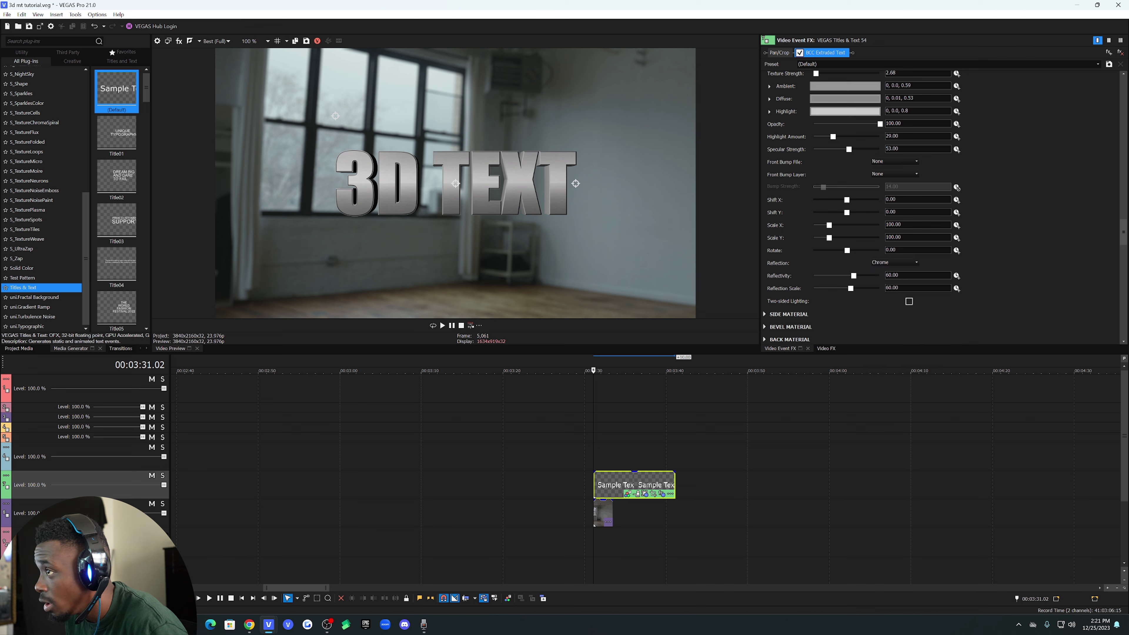
drag(853, 278, 867, 279)
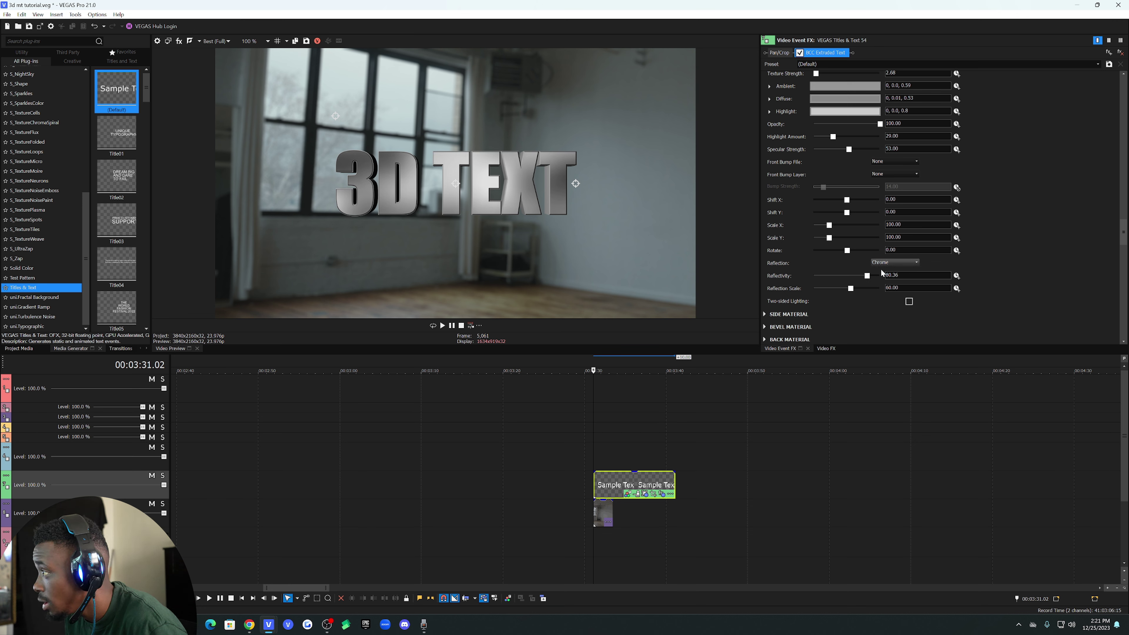
- Try the Color and Blurred reflections on the front material, returning to Chrome
click(893, 263)
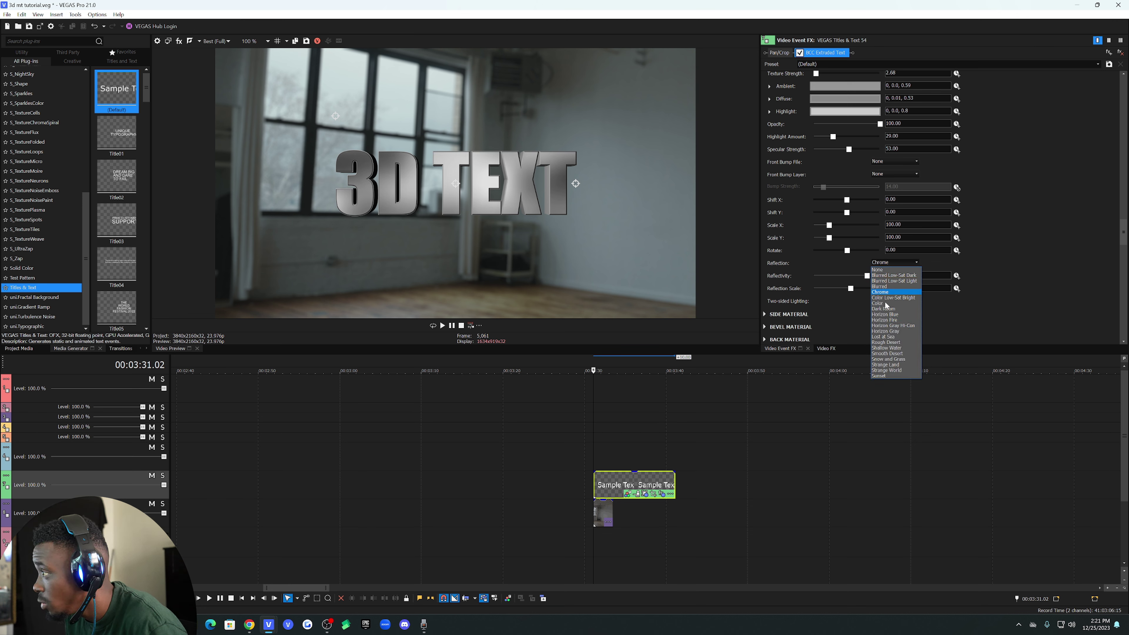
click(886, 303)
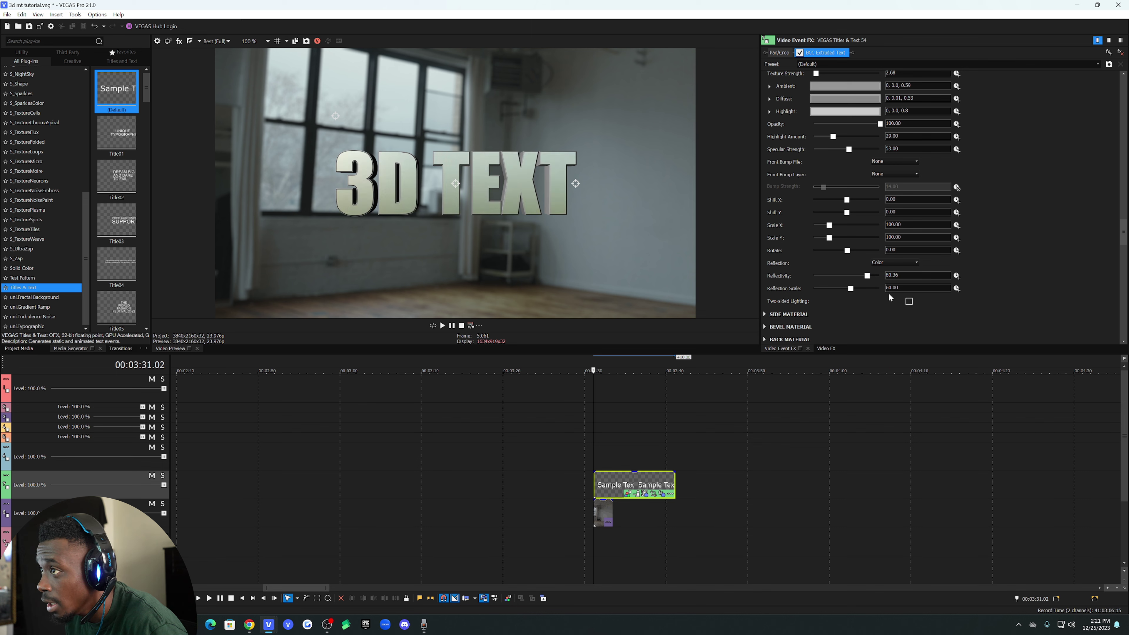
click(916, 262)
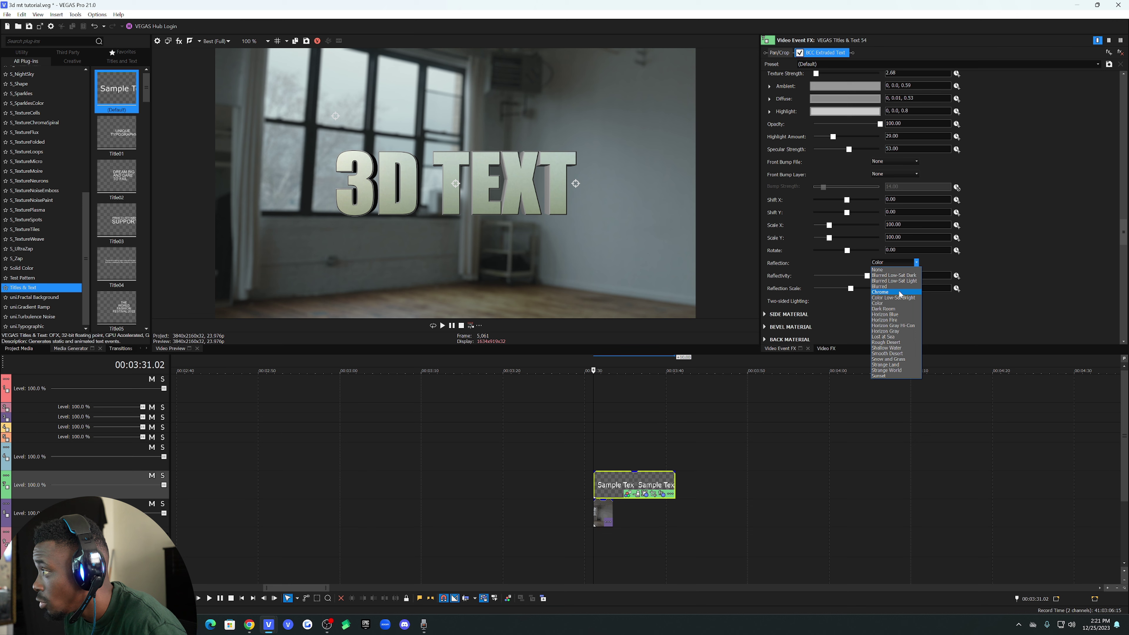
click(894, 294)
click(894, 262)
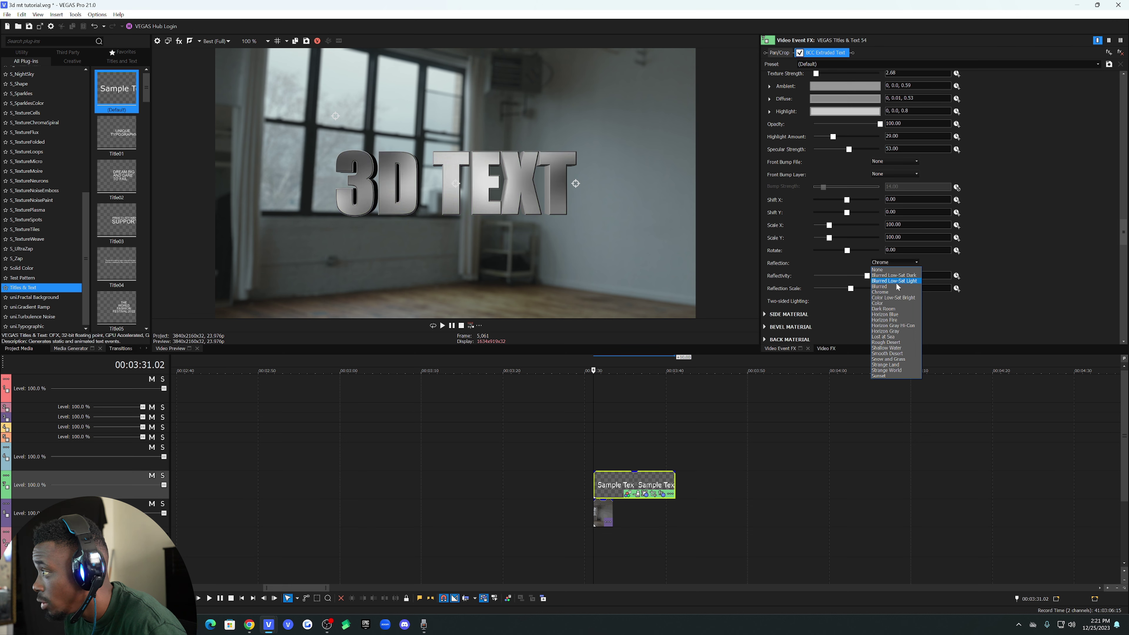
click(888, 287)
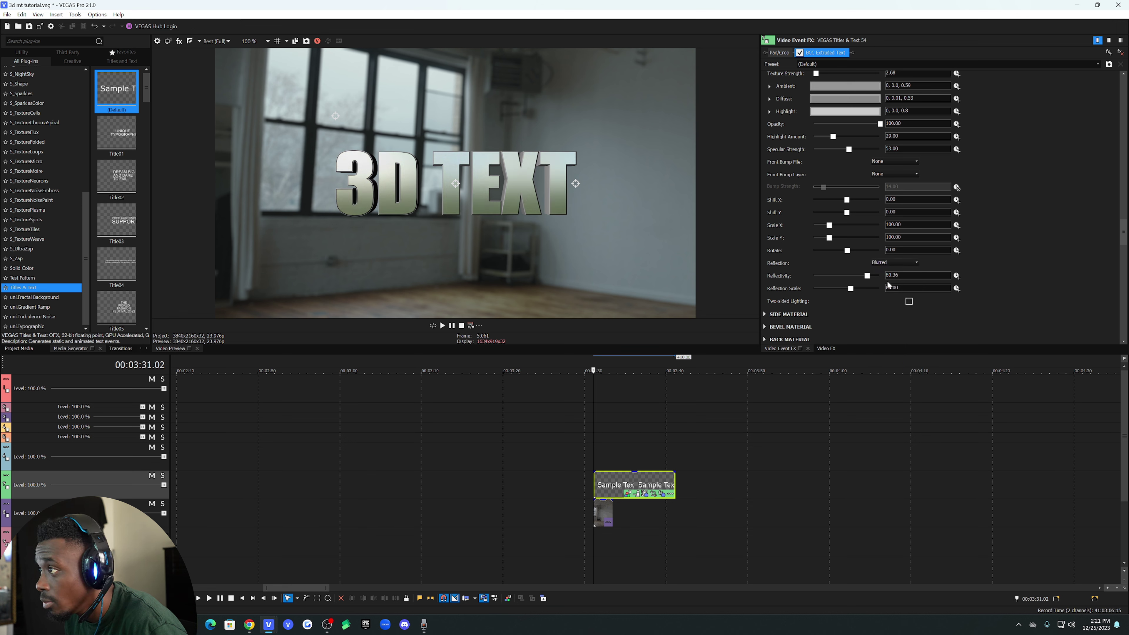
click(895, 263)
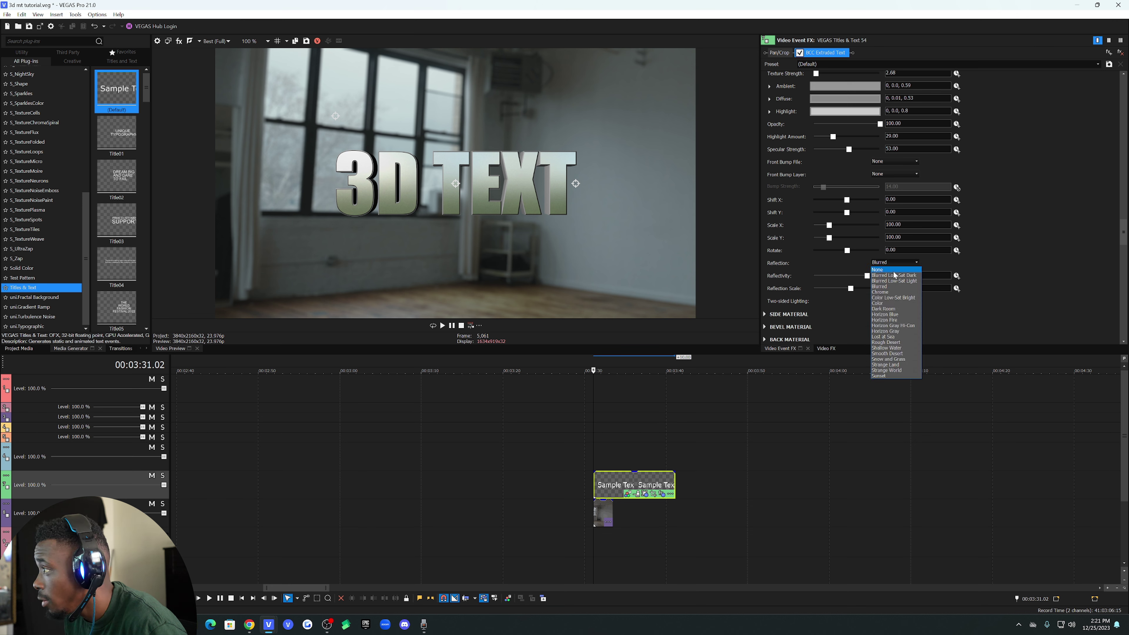
click(887, 292)
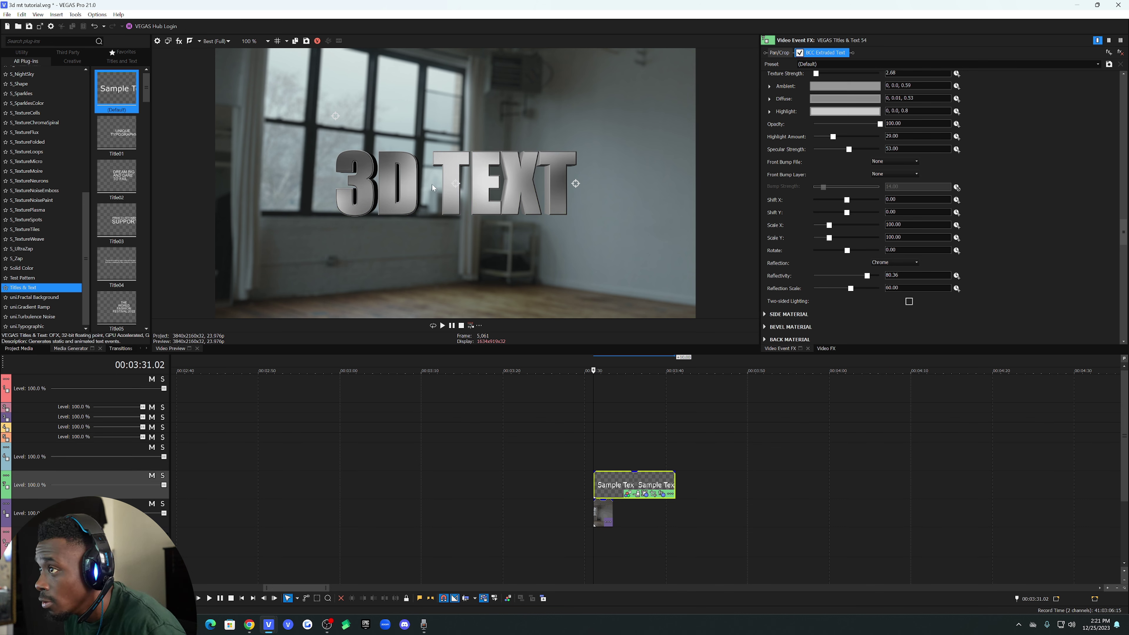
- Tilt the text by setting Orientation X to about -19.29 in its transformations
scroll(974, 277, down, 8)
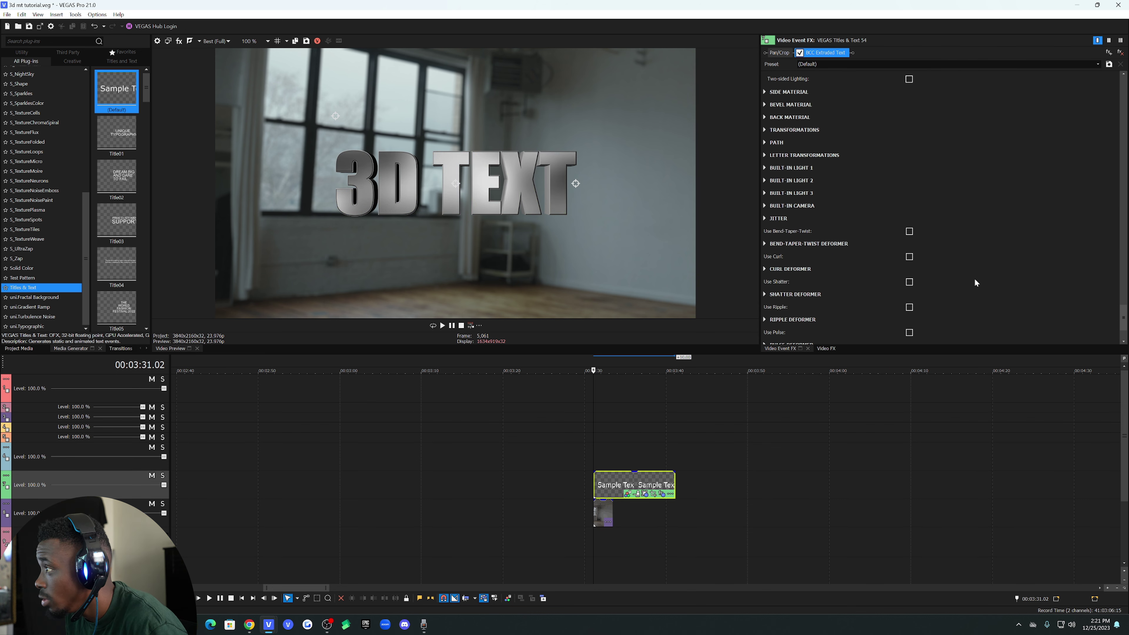
click(765, 130)
drag(852, 146, 851, 147)
- Apply the metal-chrome.bsp preset to the side material and lower its Texture Strength to 0
scroll(893, 125, up, 3)
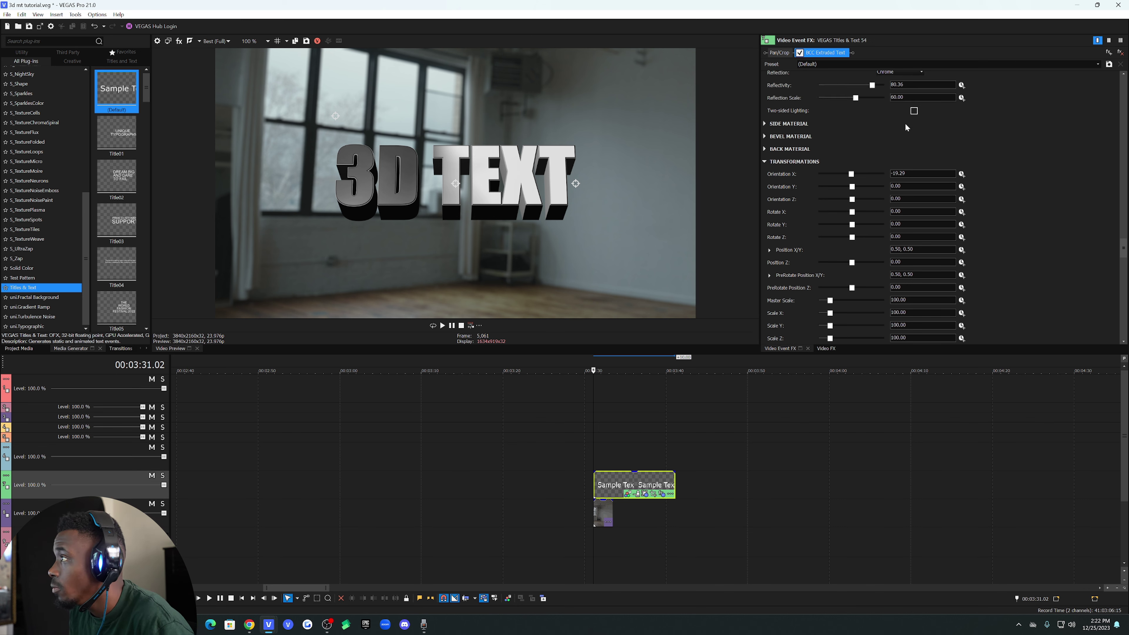
click(765, 166)
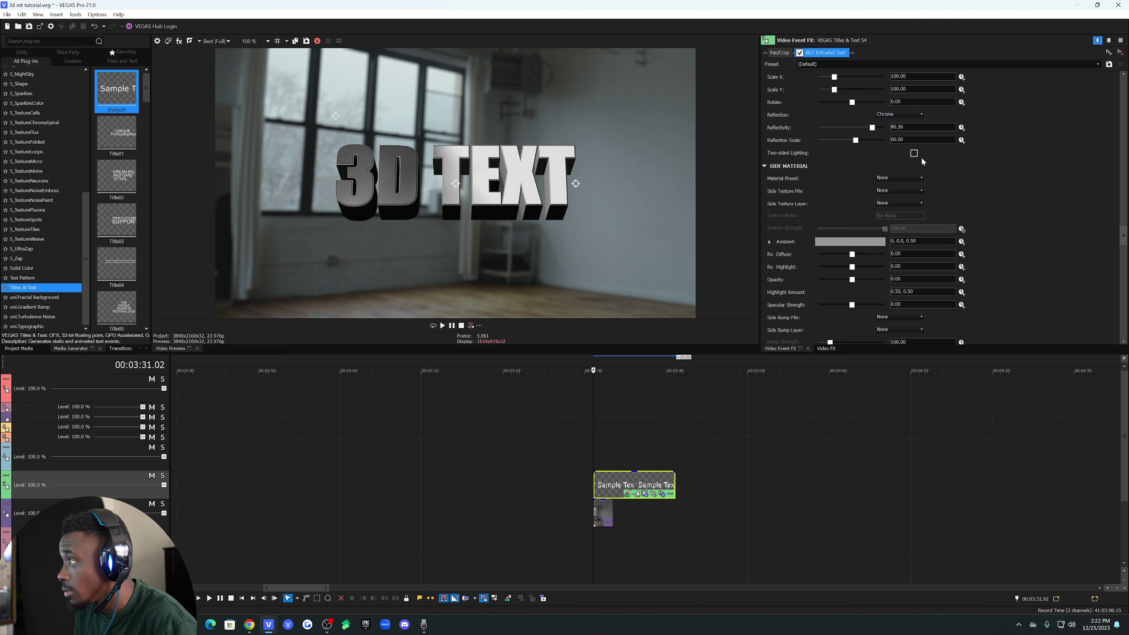
click(907, 178)
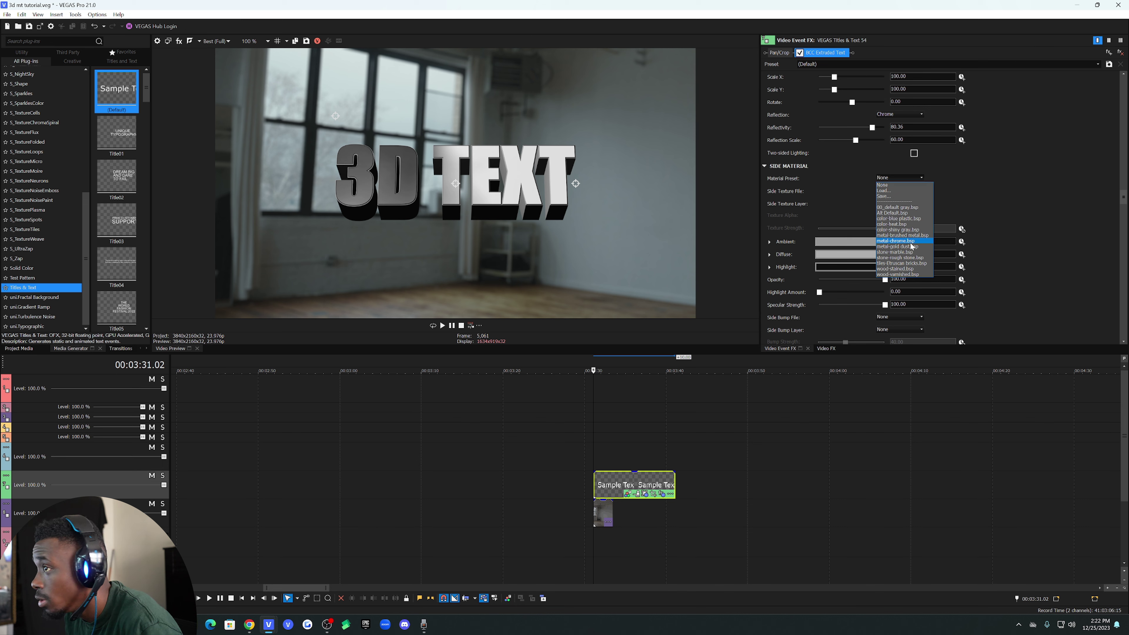
click(902, 240)
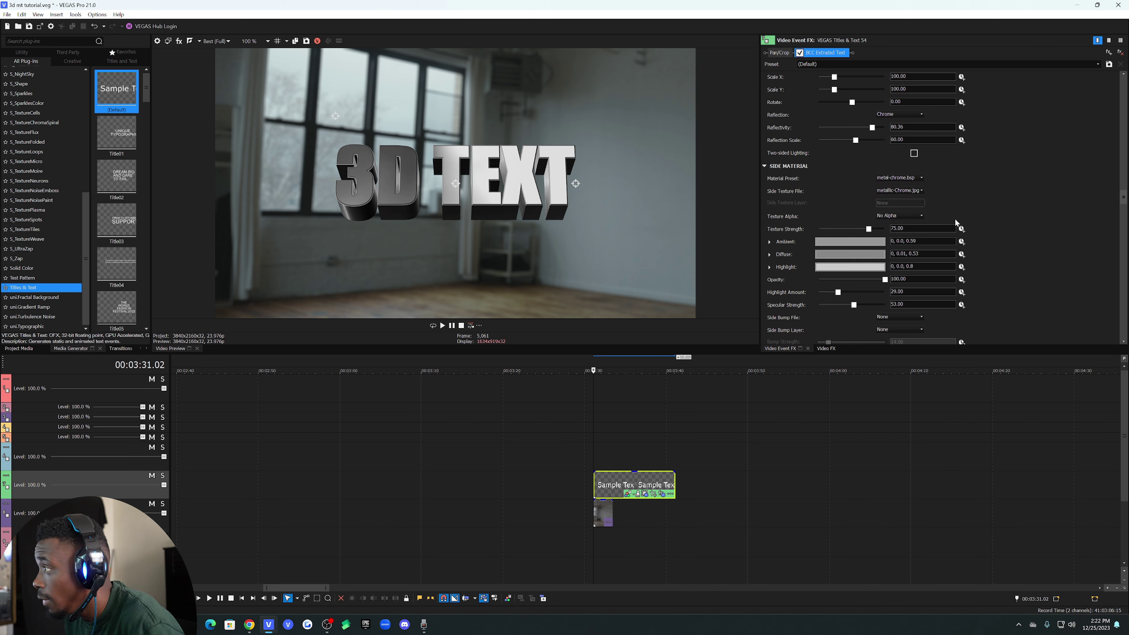
drag(869, 229, 820, 232)
- Set the side material's Reflection to Color, with Reflectivity about 92.86 and Reflection Scale about 83.93
scroll(982, 263, down, 6)
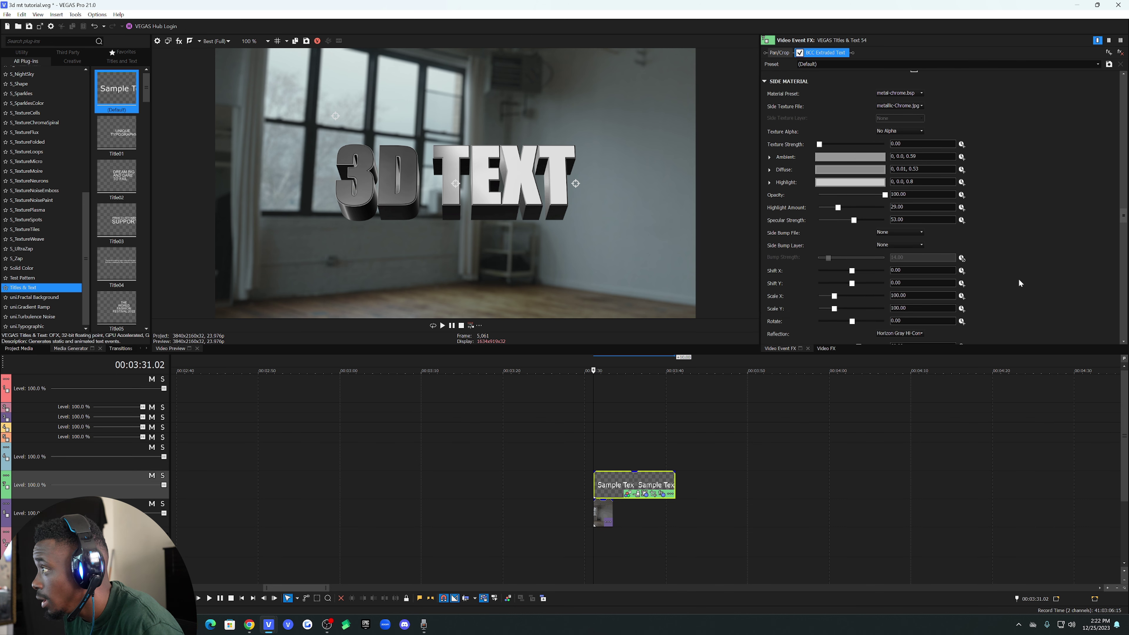
click(899, 239)
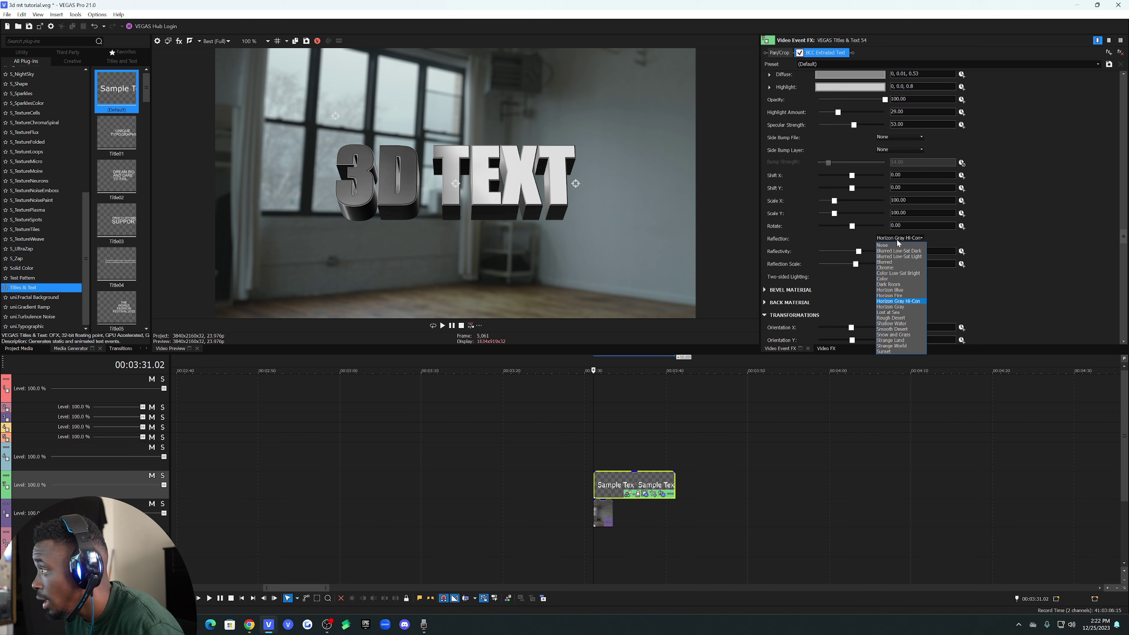
click(895, 278)
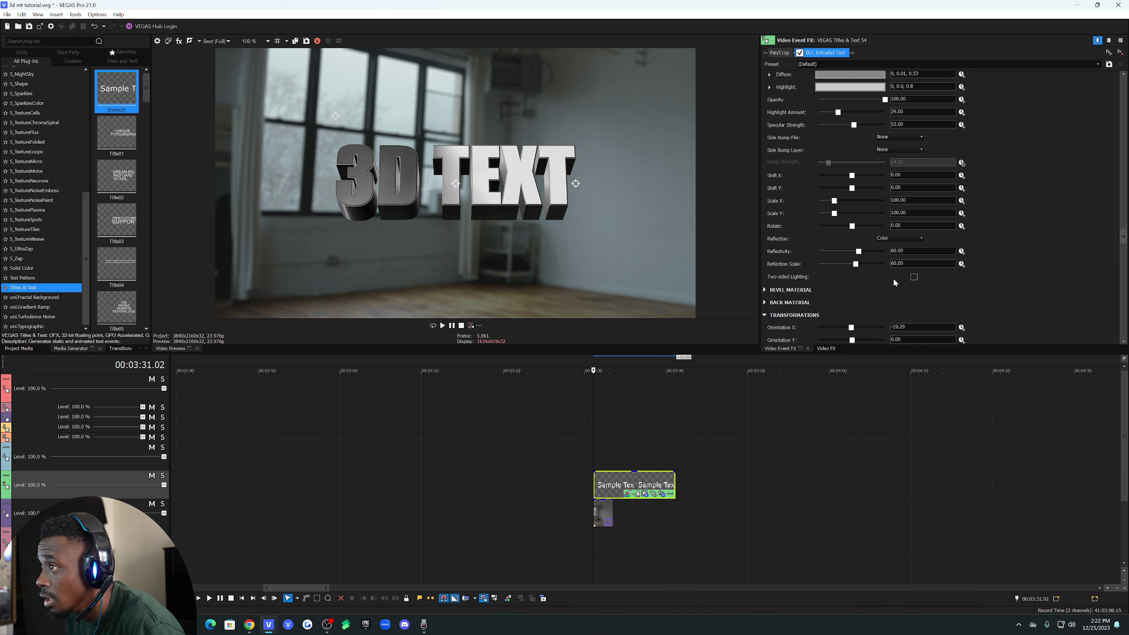
mouse_move(859, 252)
mouse_down()
mouse_move(880, 252)
mouse_move(864, 265)
mouse_move(874, 266)
mouse_up()
- Raise the front material's Reflectivity to about 96.43, try the Horizon Blue reflection, and settle on Sunset
scroll(1000, 247, up, 4)
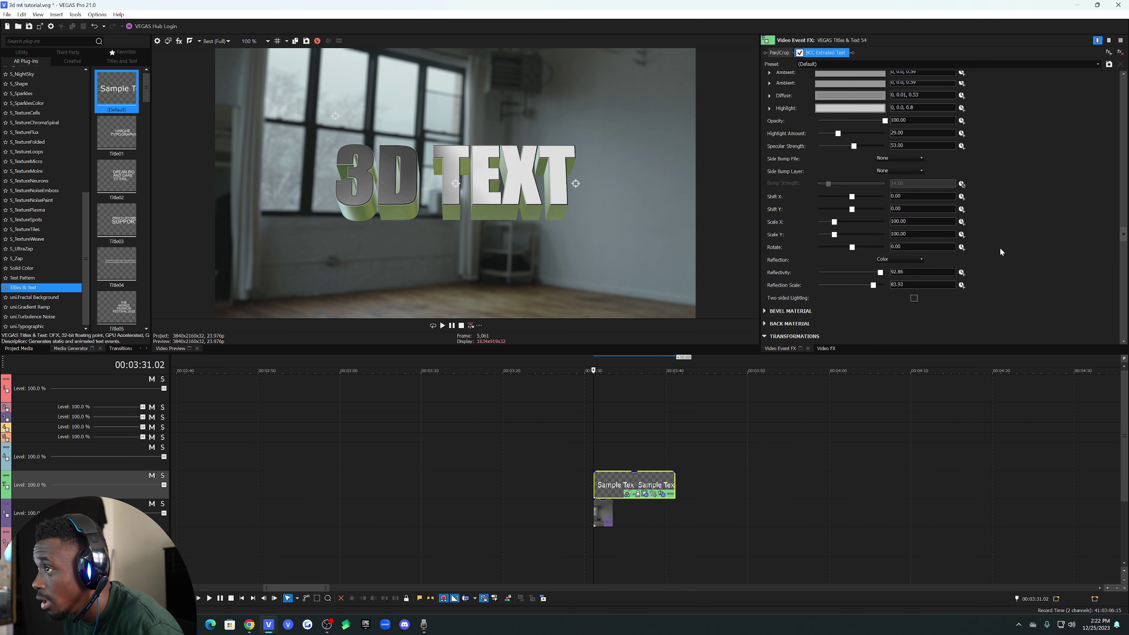
scroll(1000, 247, up, 3)
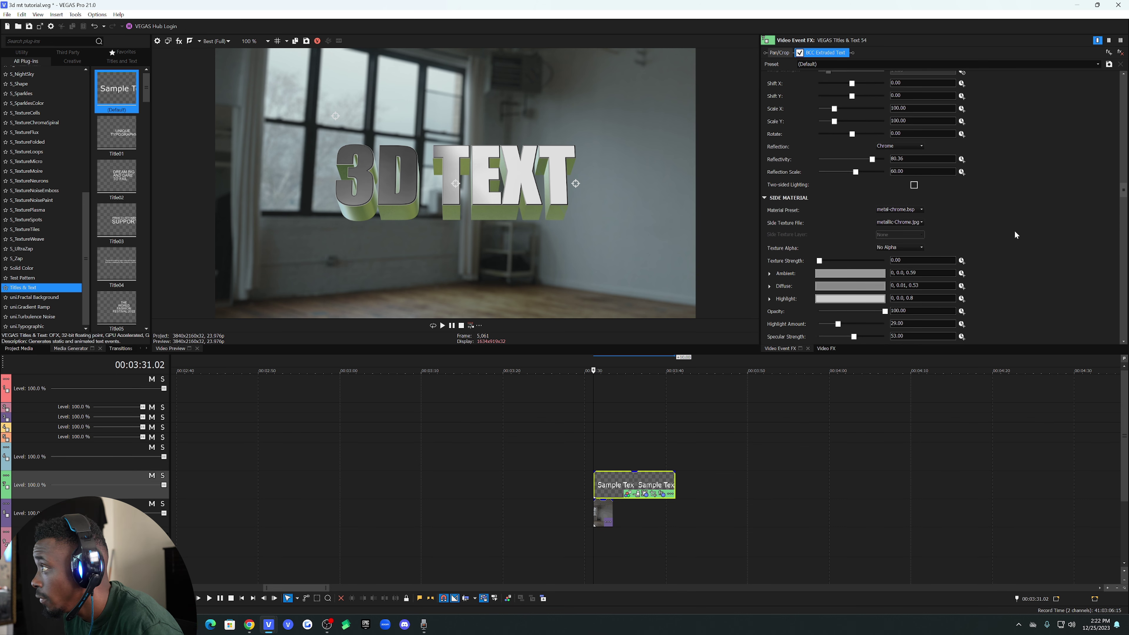
drag(876, 161, 883, 160)
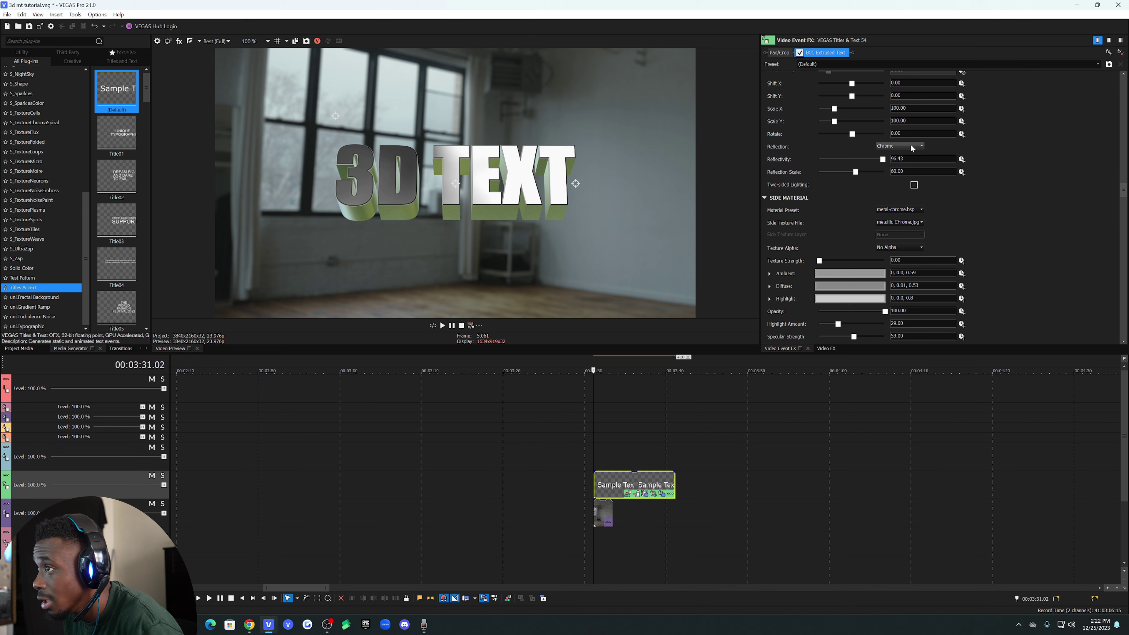
click(914, 145)
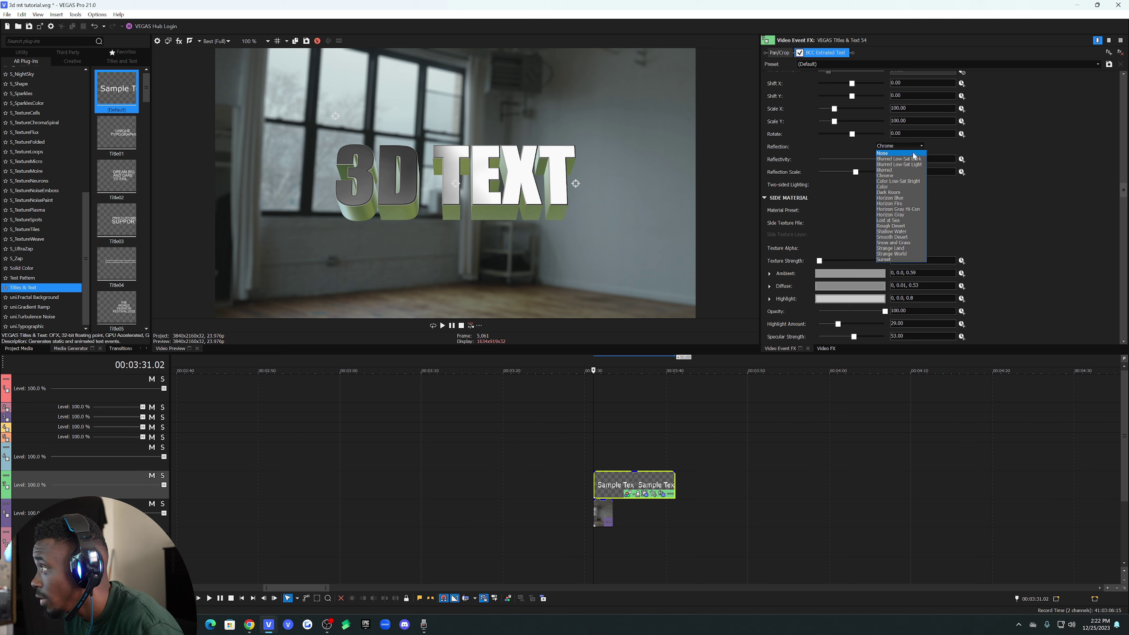
click(898, 198)
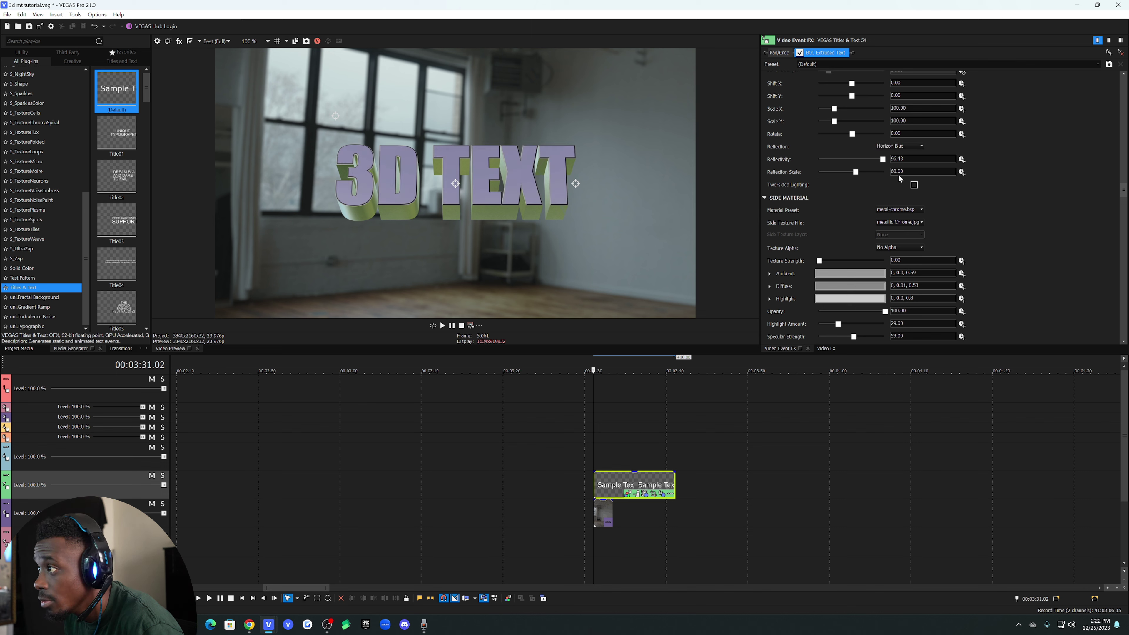
click(905, 147)
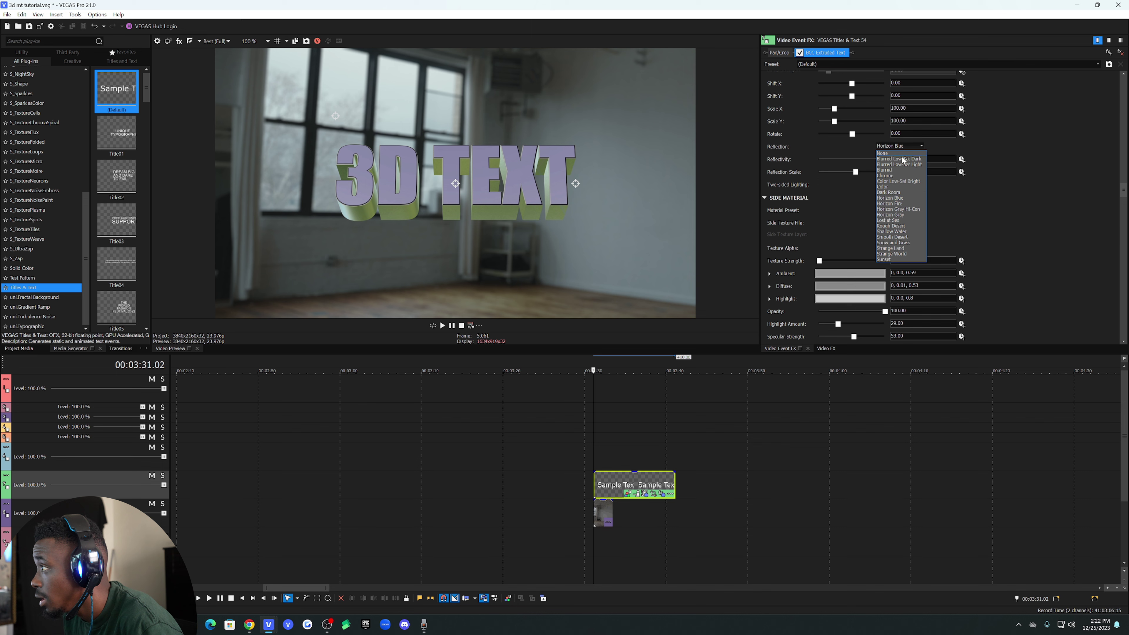
click(894, 259)
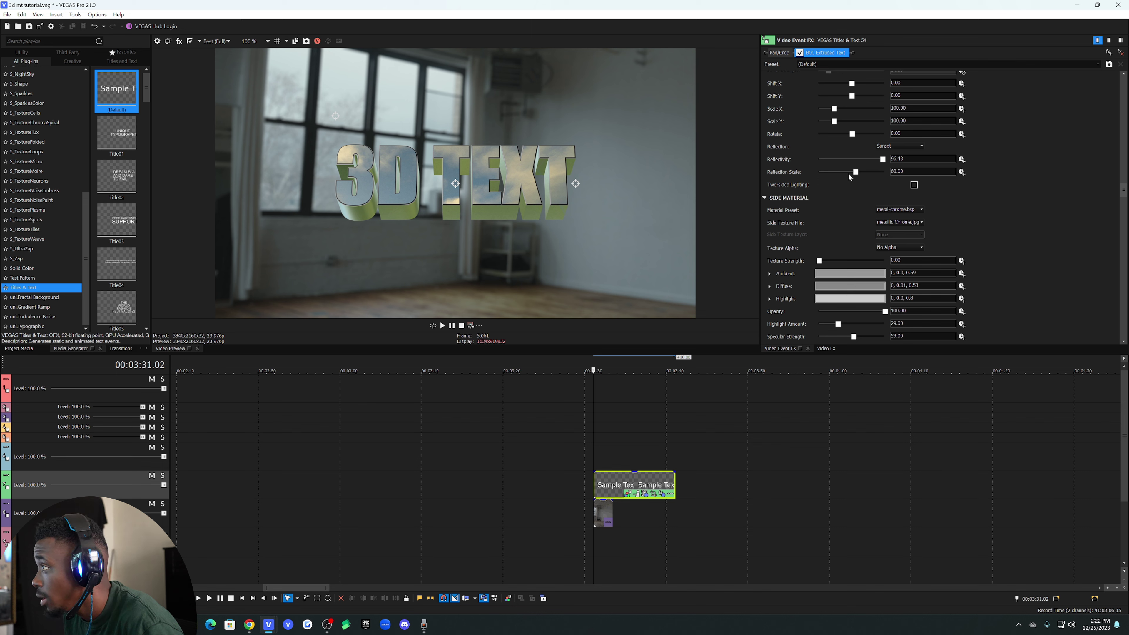
- Lower the front material's Reflection Scale to about 30.49, trying the Blurred reflection before switching back to Sunset
mouse_move(854, 172)
mouse_down()
mouse_move(864, 173)
mouse_move(837, 173)
mouse_up()
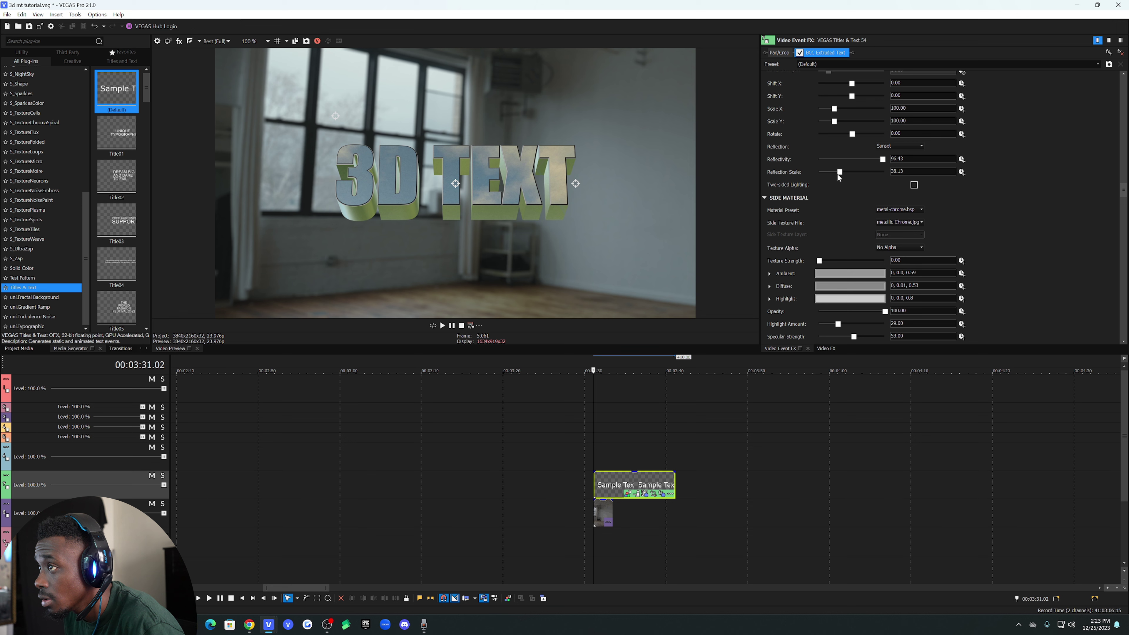
click(897, 147)
click(897, 166)
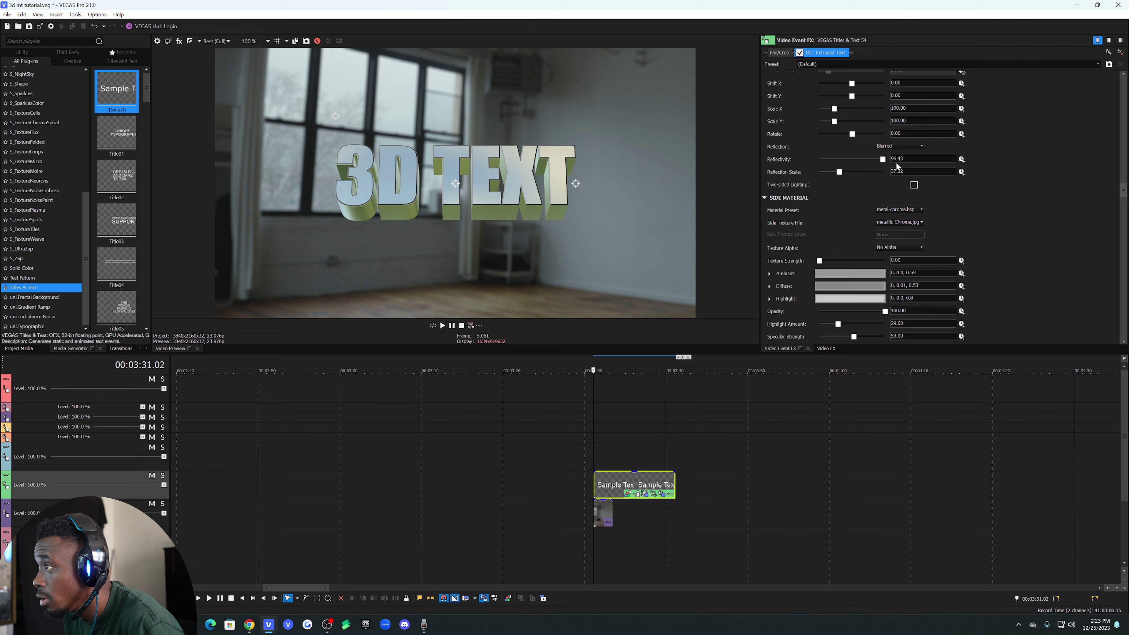
mouse_move(839, 173)
mouse_down()
mouse_move(879, 173)
mouse_move(839, 177)
mouse_up()
click(882, 146)
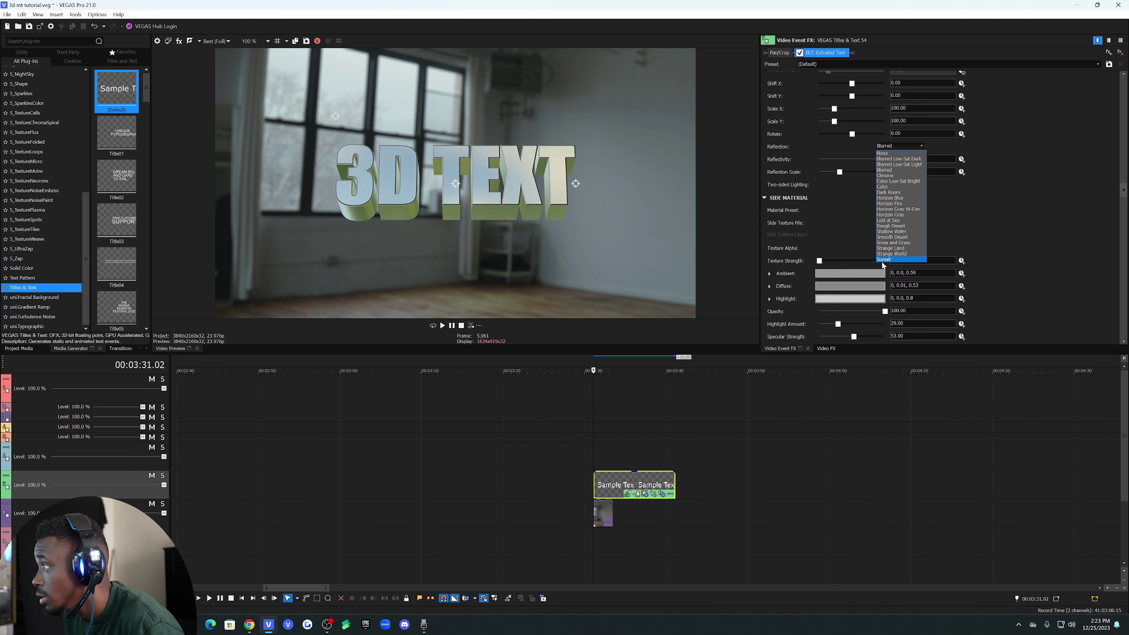
click(887, 259)
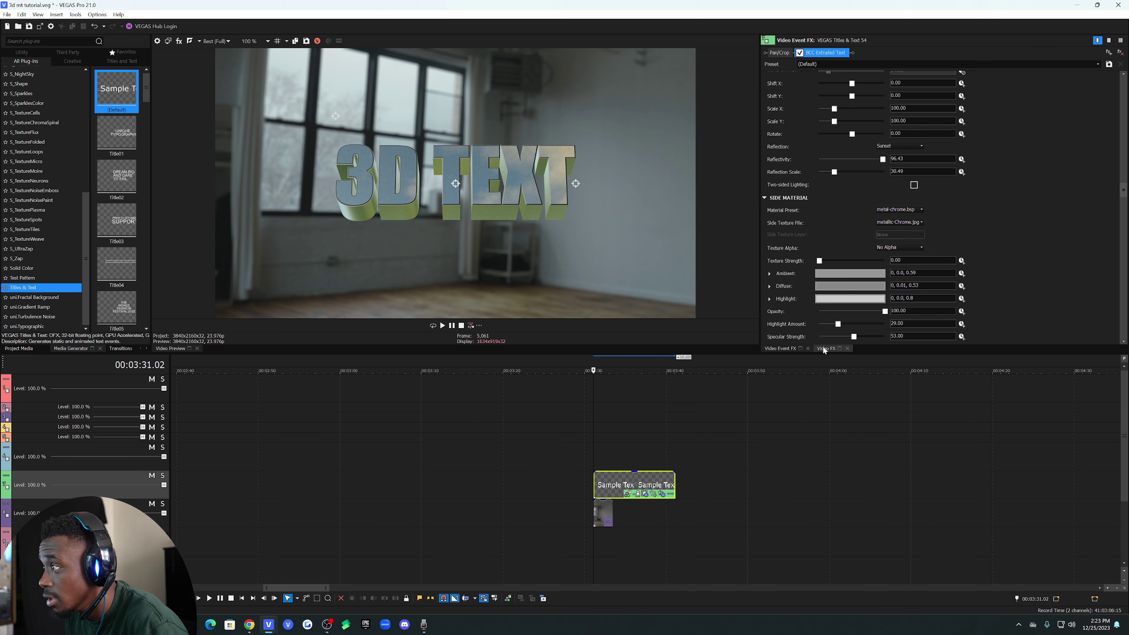
- Search the video effects for FILM and apply the default preset of the Film effect to the 3D text event
scroll(1017, 233, down, 5)
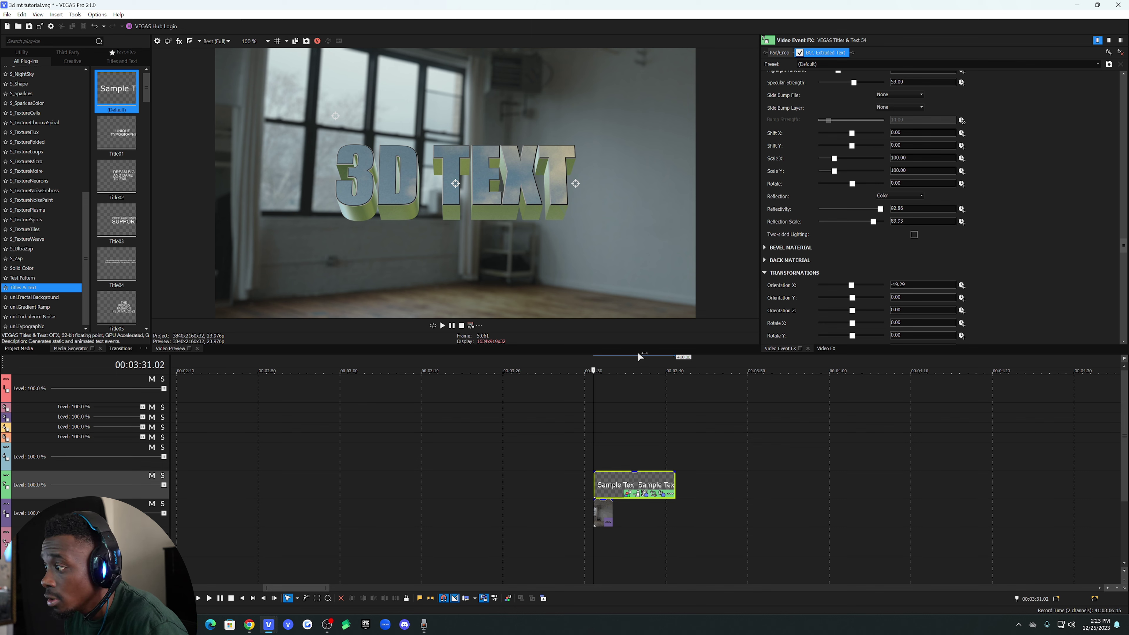
click(825, 348)
key(BackSpace)
key(BackSpace)
key(BackSpace)
key(BackSpace)
key(BackSpace)
key(BackSpace)
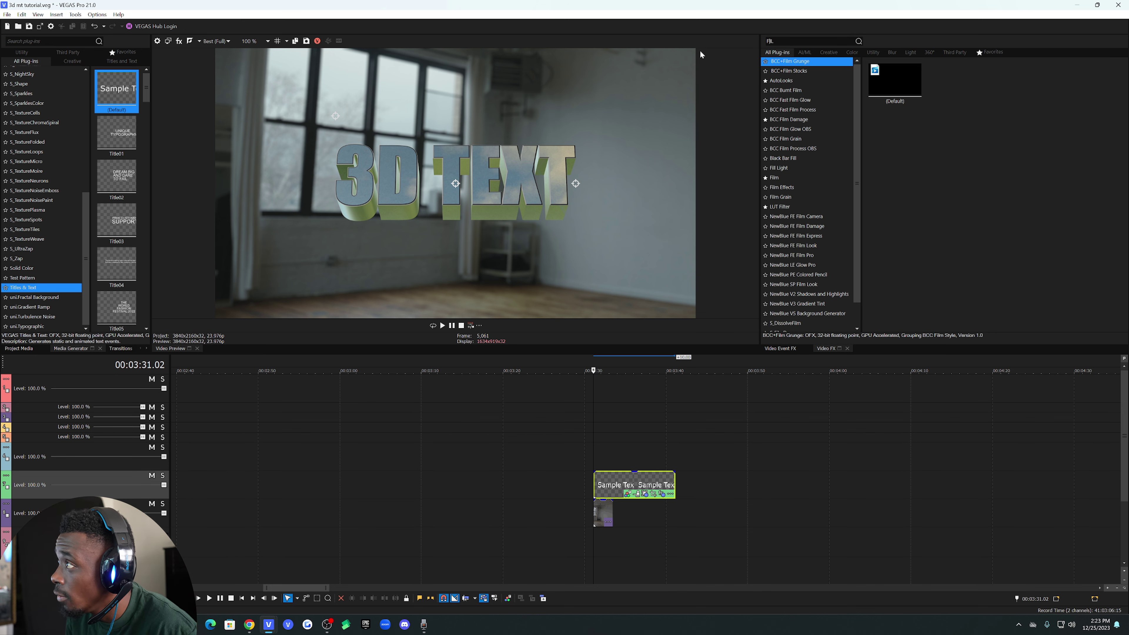
text(FILM)
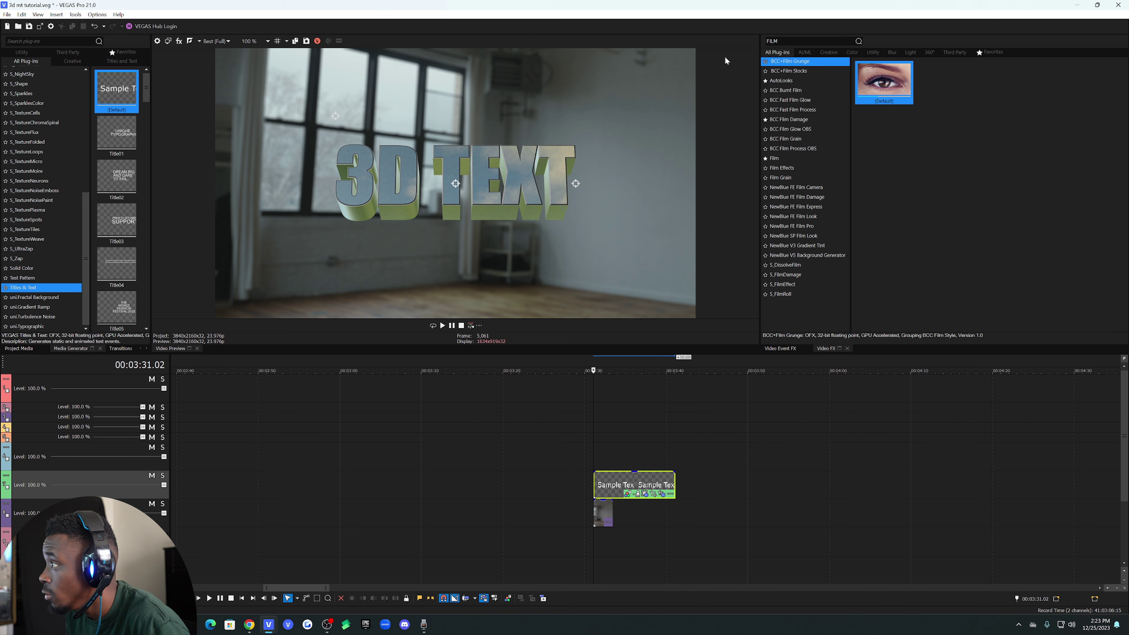
click(779, 158)
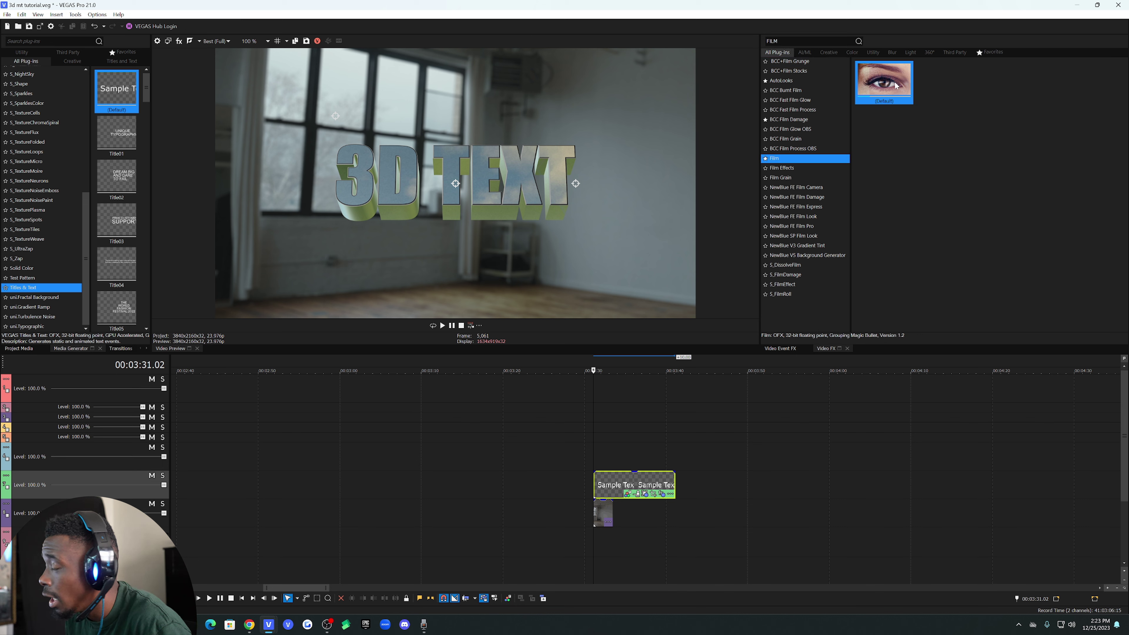
drag(896, 85, 607, 486)
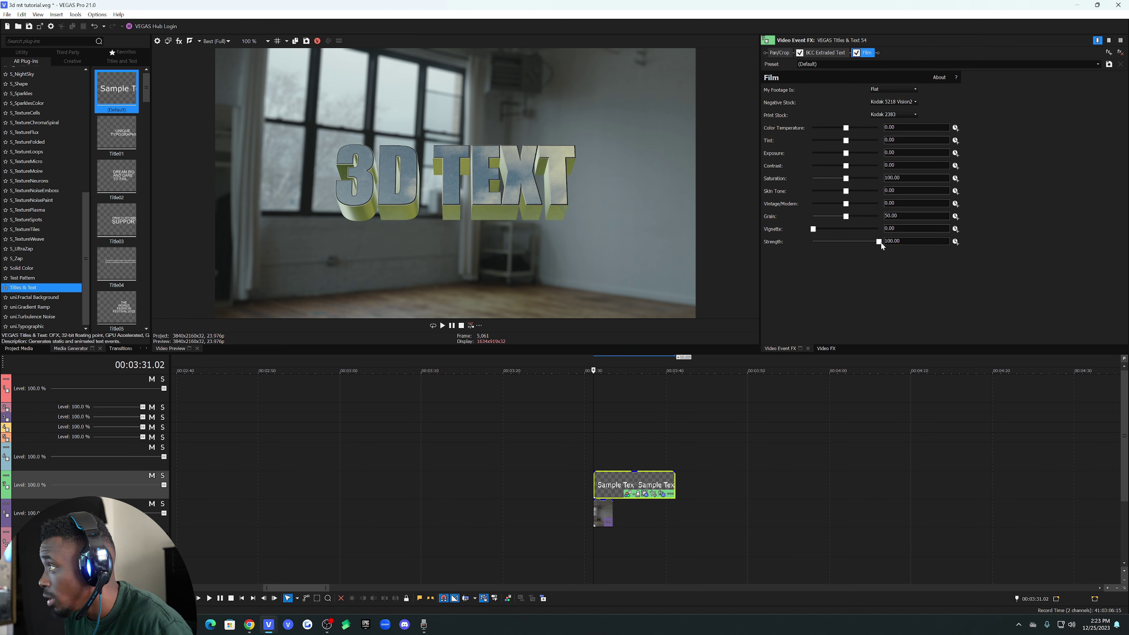
- Set the Film effect's footage type to Video, its Contrast to 100 and its Color Temperature to about -10.71
click(884, 89)
click(883, 103)
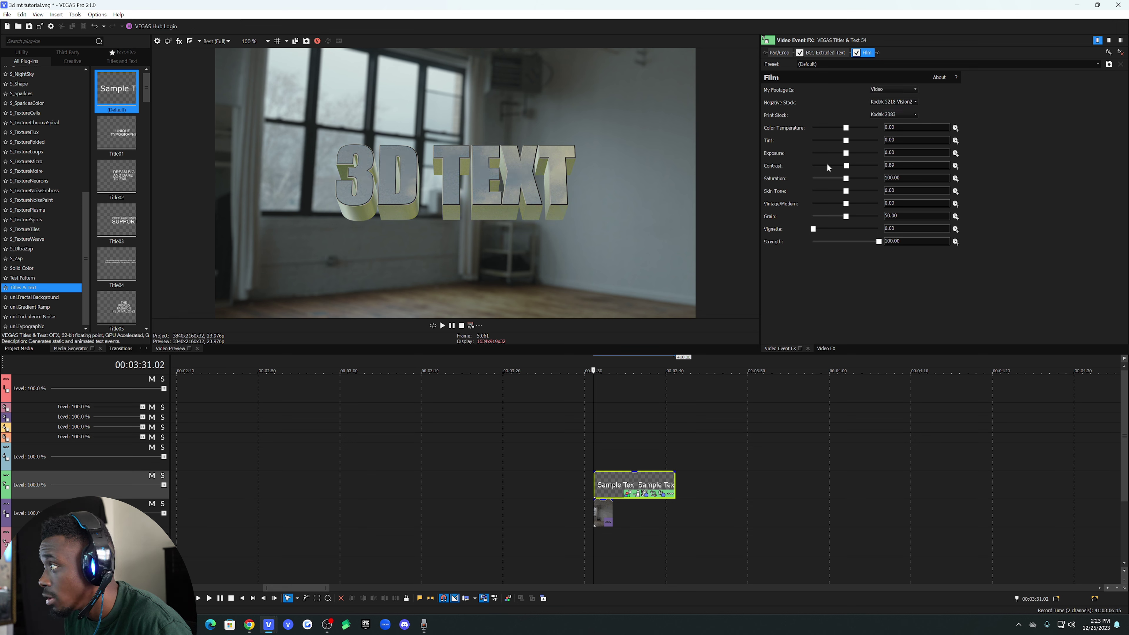
drag(846, 166, 888, 168)
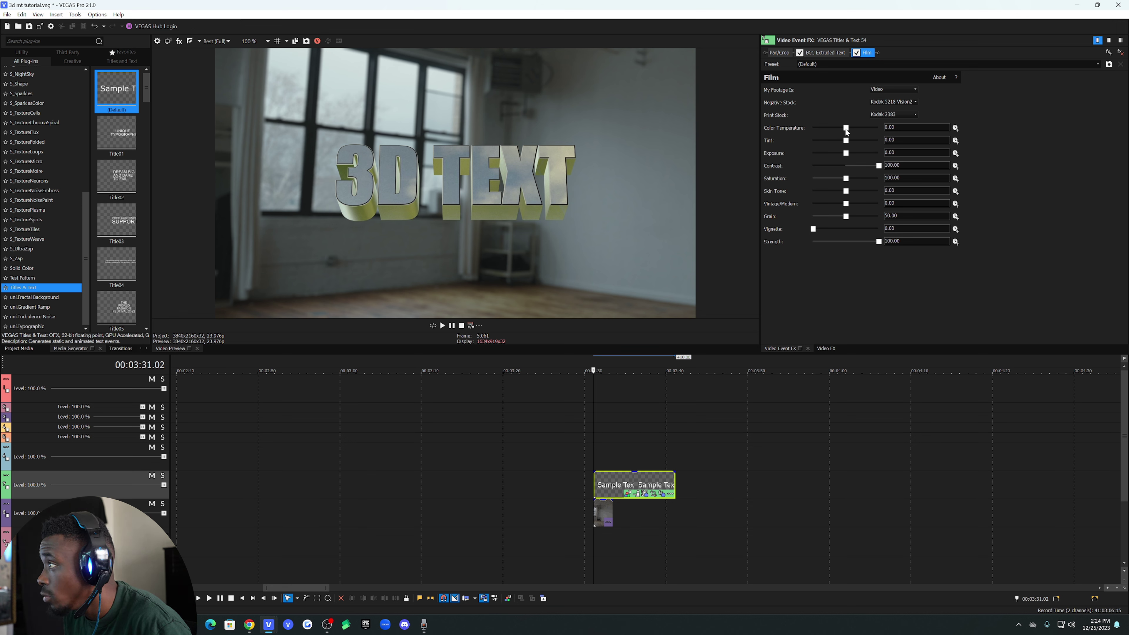
drag(846, 128, 844, 129)
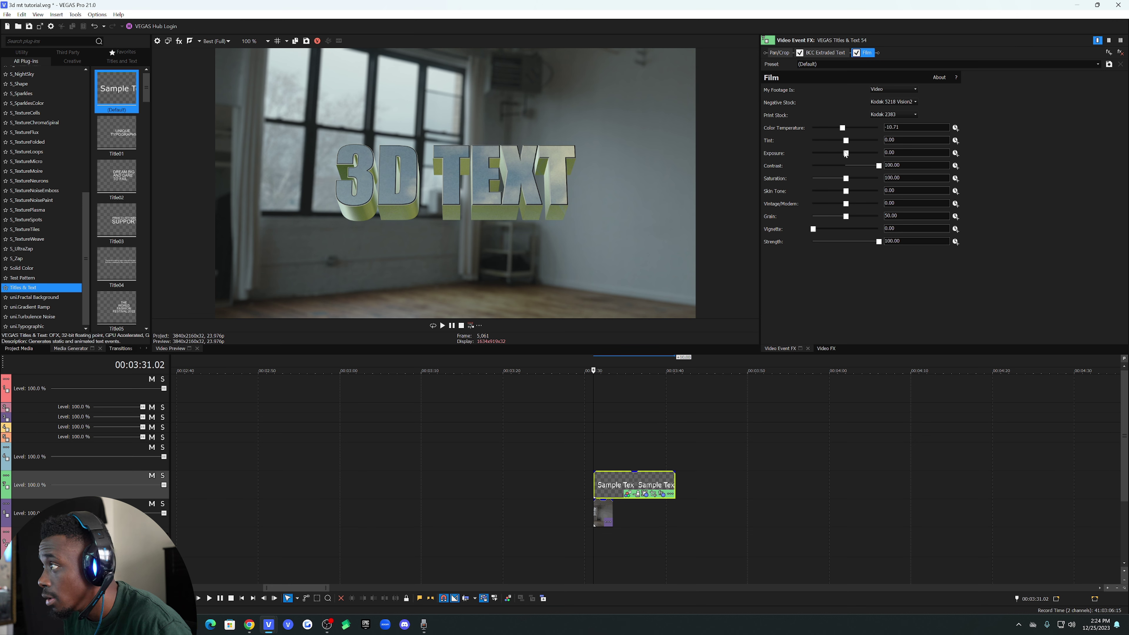
- Try the Film effect's Negative Stock options, including Kodak 5229 Vision2, Kodak 5219 Vision3, Kodak 5231 Plus-X and Fujifilm 8543 Eterna
click(891, 102)
click(886, 111)
key(Down)
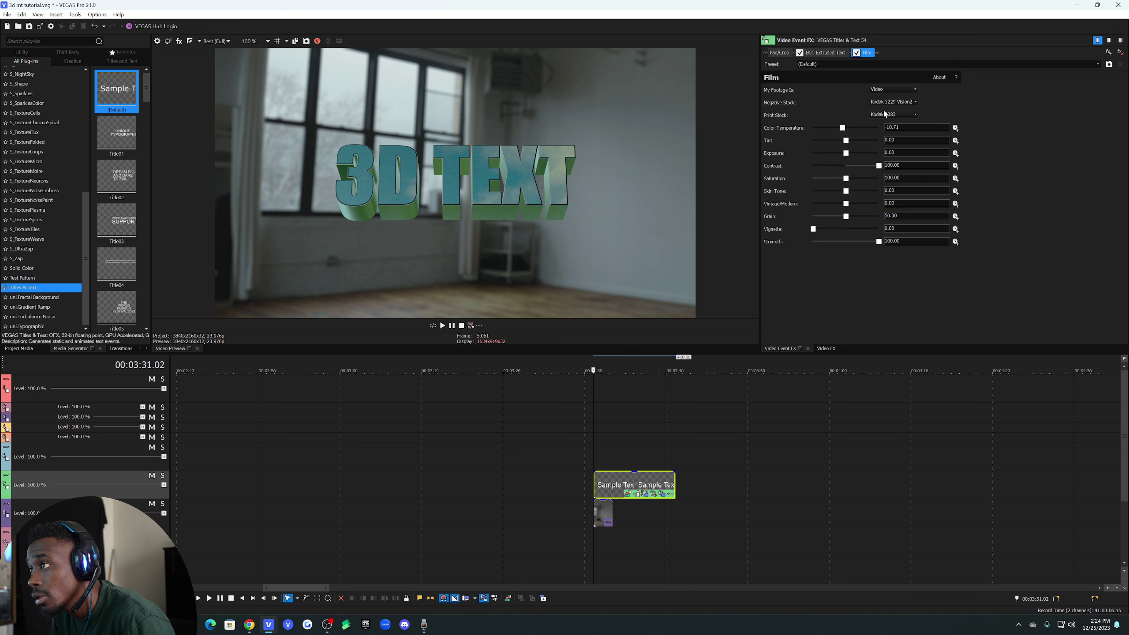
key(Up)
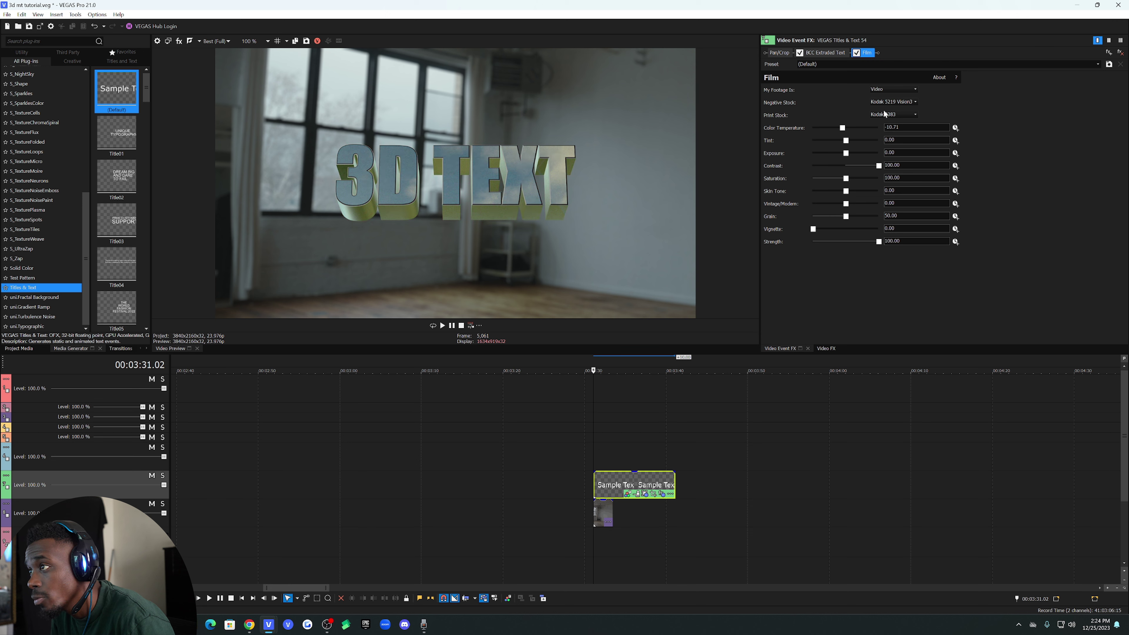
key(Down)
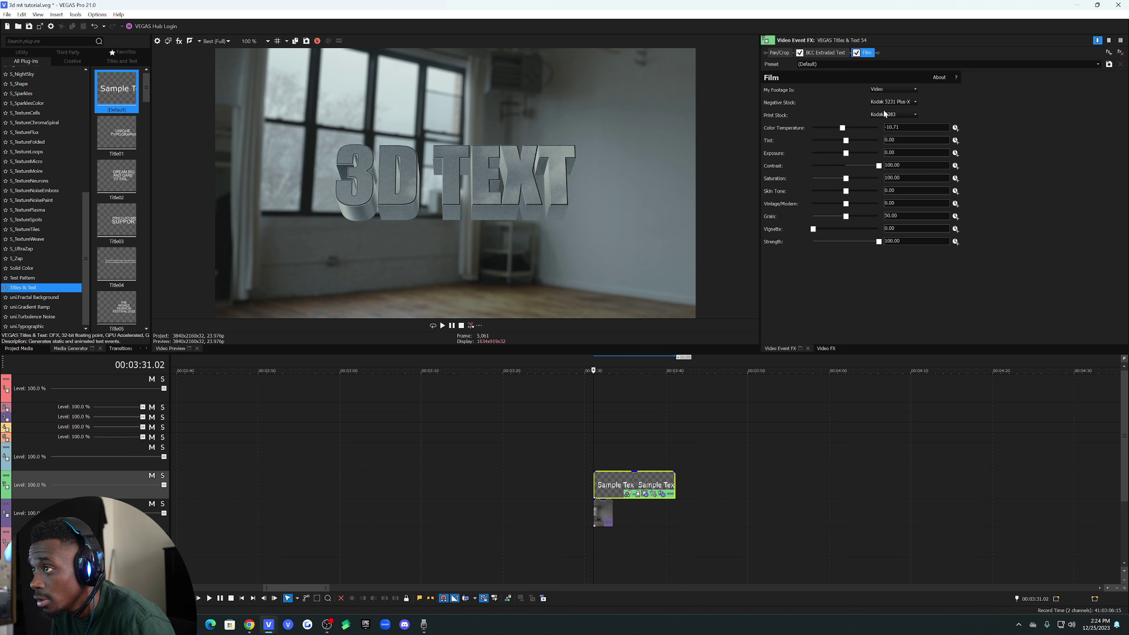
key(Down)
key(Down)
key(Down)
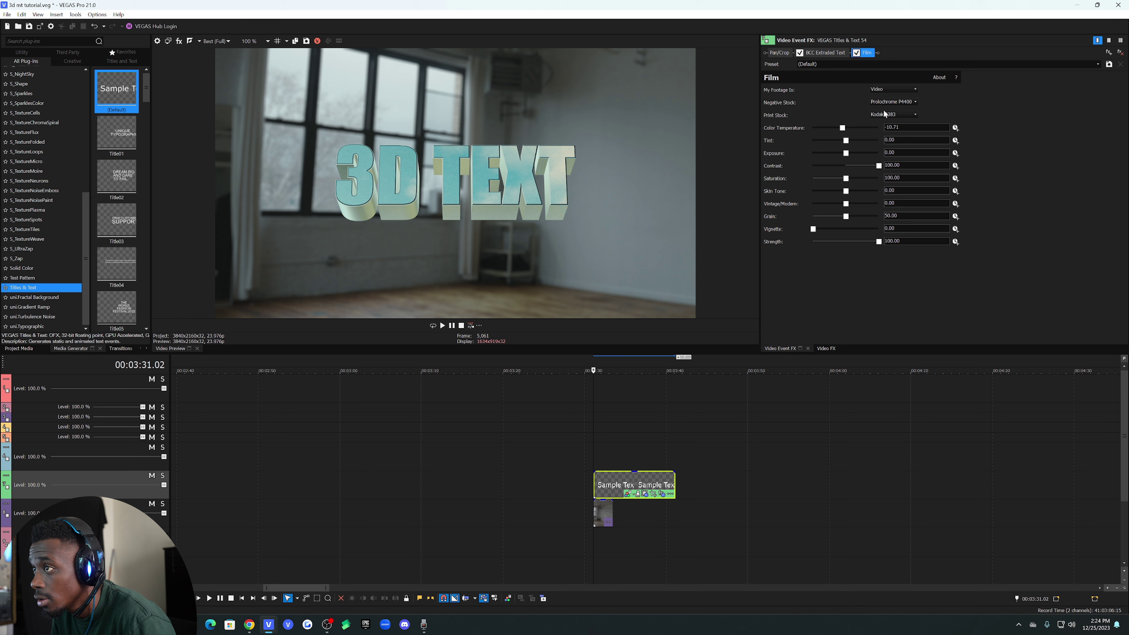
key(Down)
key(Down)
key(Down)
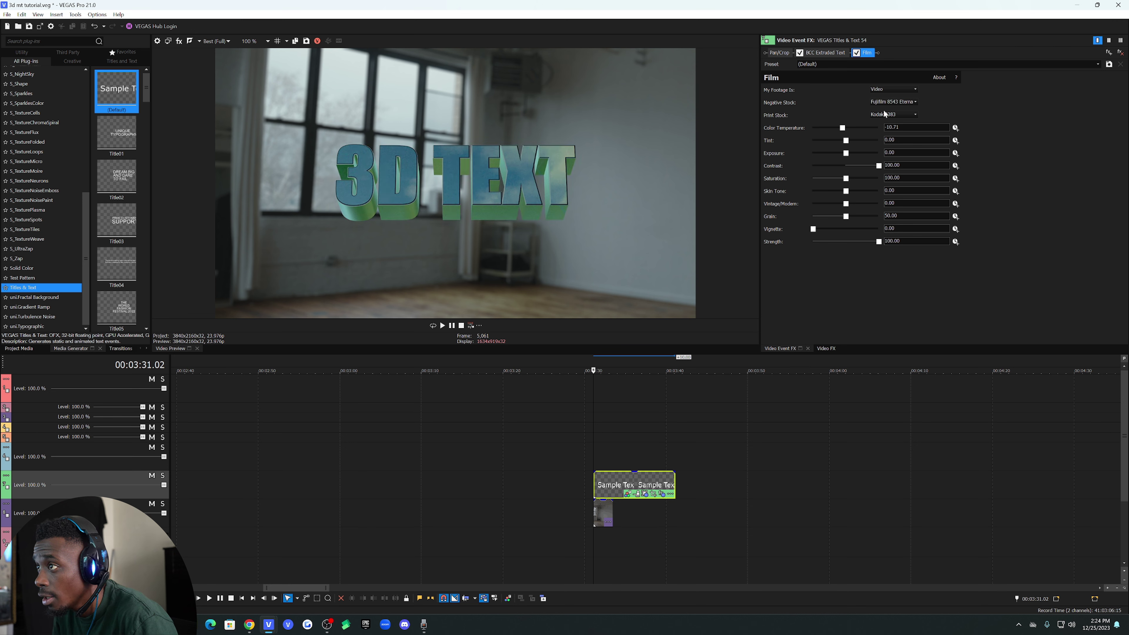
key(Down)
key(Down)
key(Down)
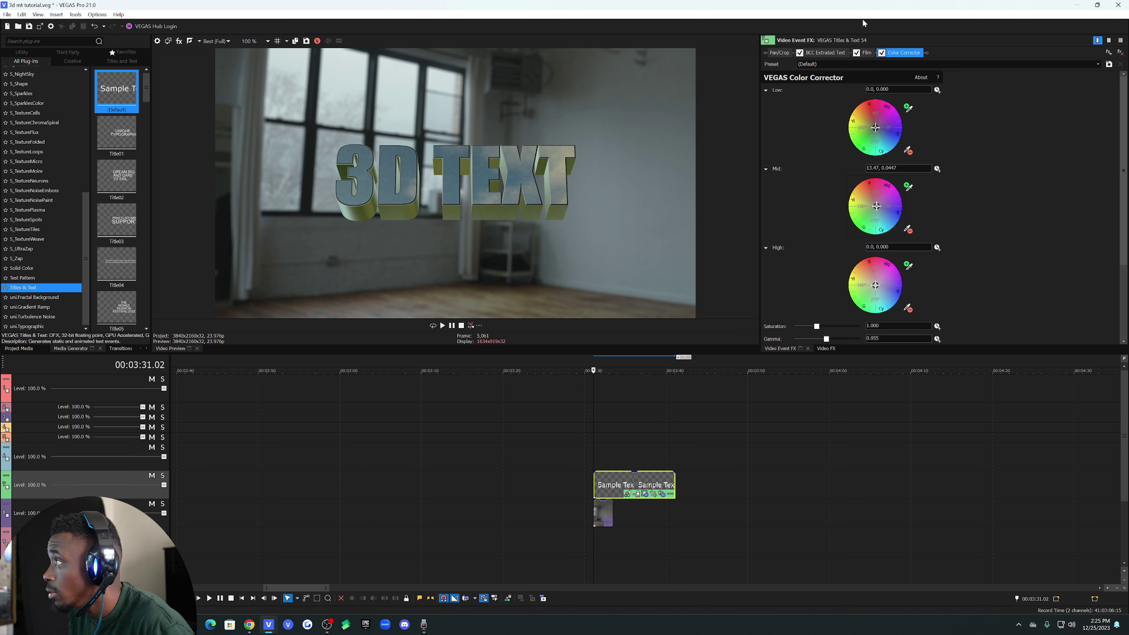
- Enable keyframing for the extruded text's Orientation X, trying 19.29 before setting about -25.71 at the start of the event
click(824, 53)
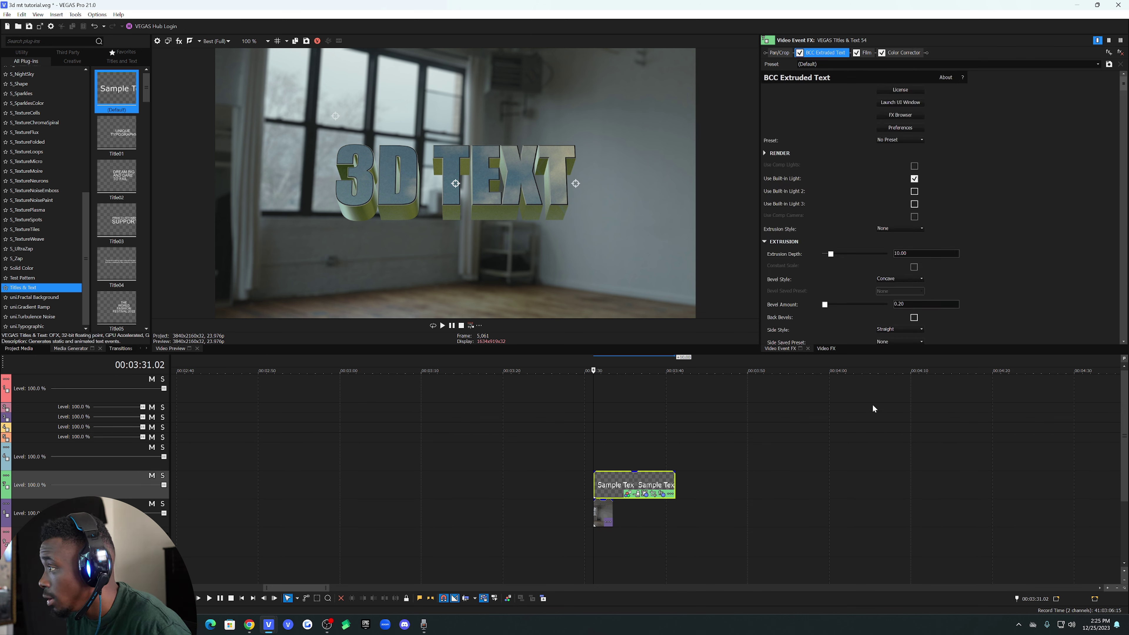
scroll(946, 283, down, 15)
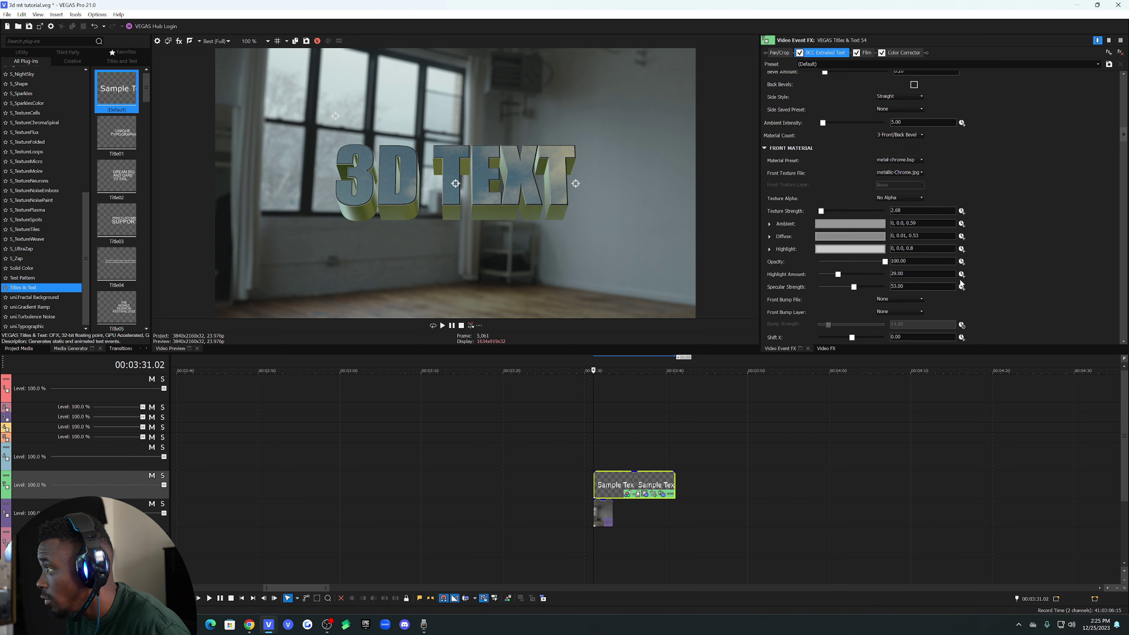
scroll(1027, 287, down, 5)
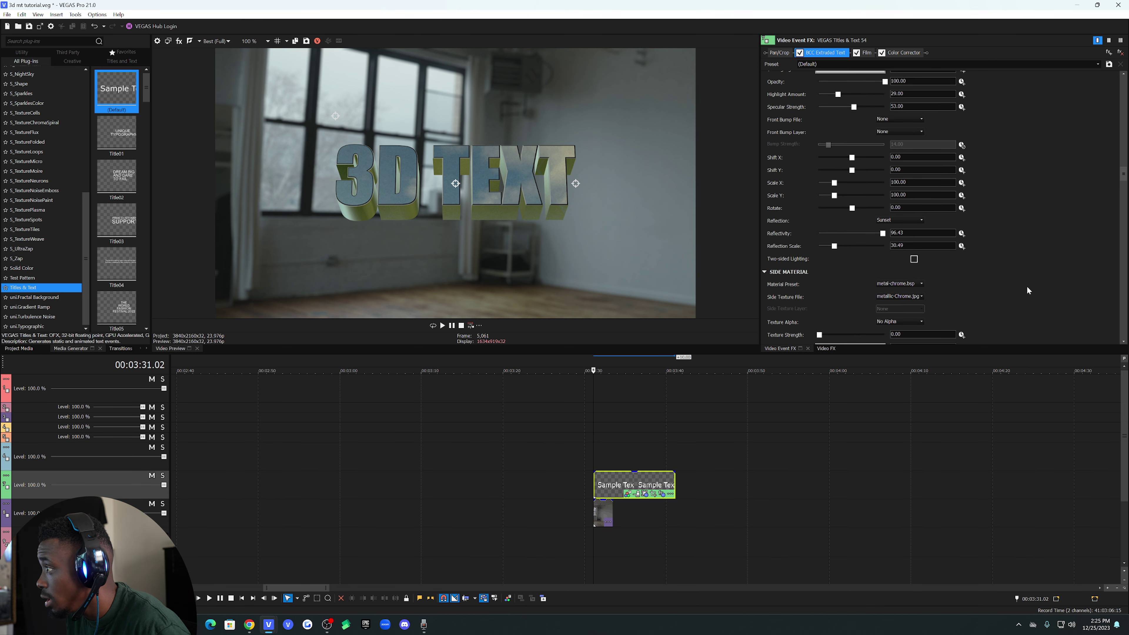
scroll(1027, 288, down, 5)
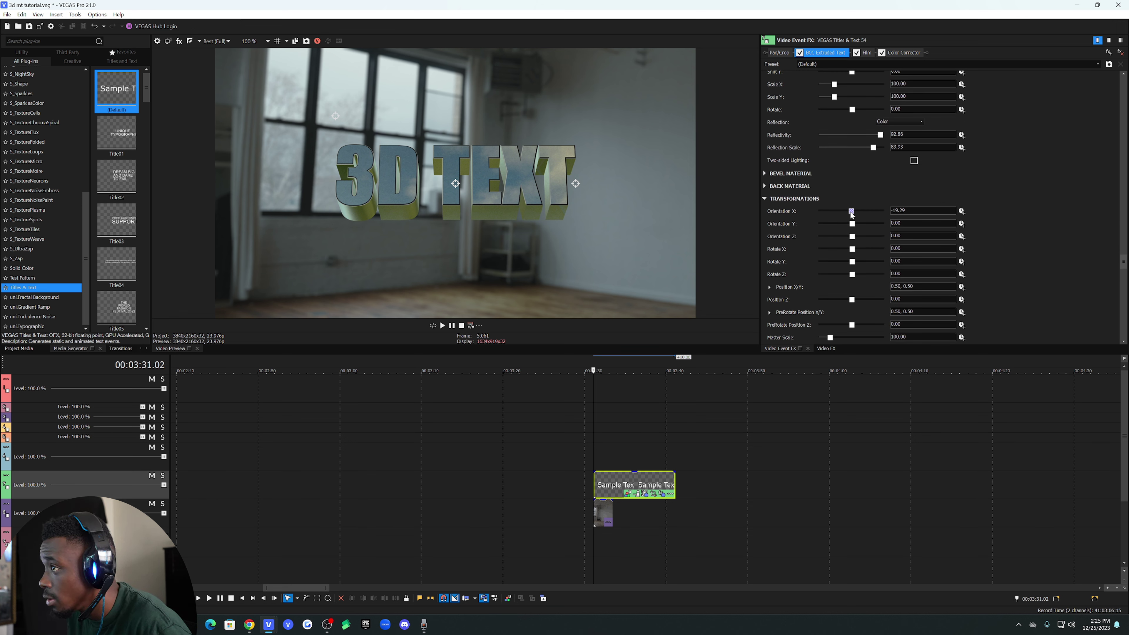
drag(850, 215, 853, 217)
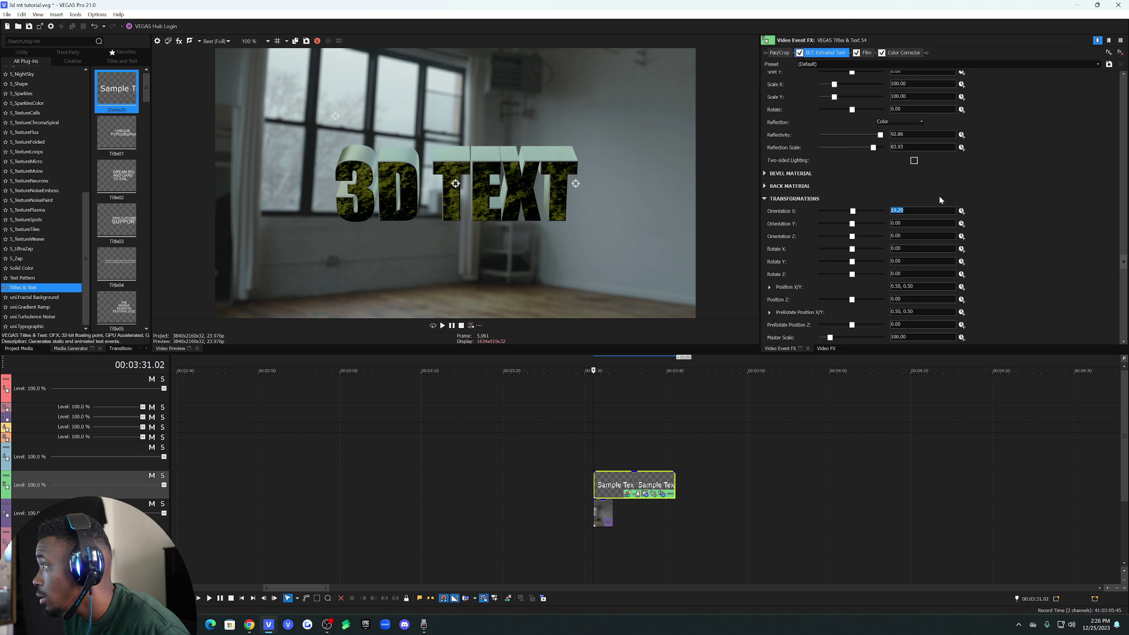
click(962, 210)
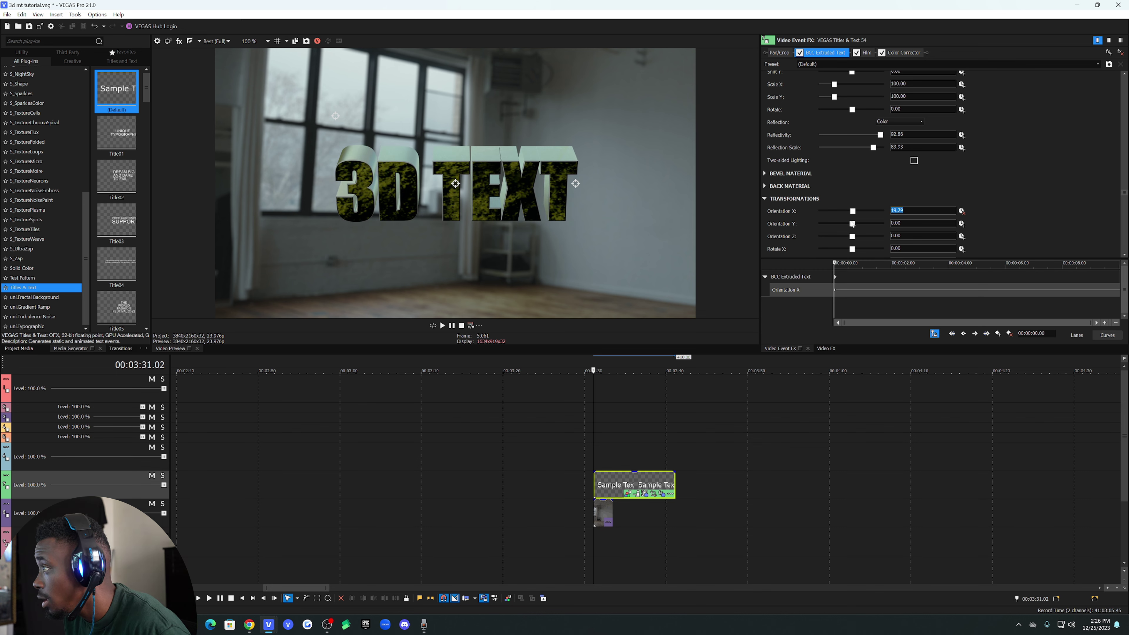
drag(853, 212, 851, 213)
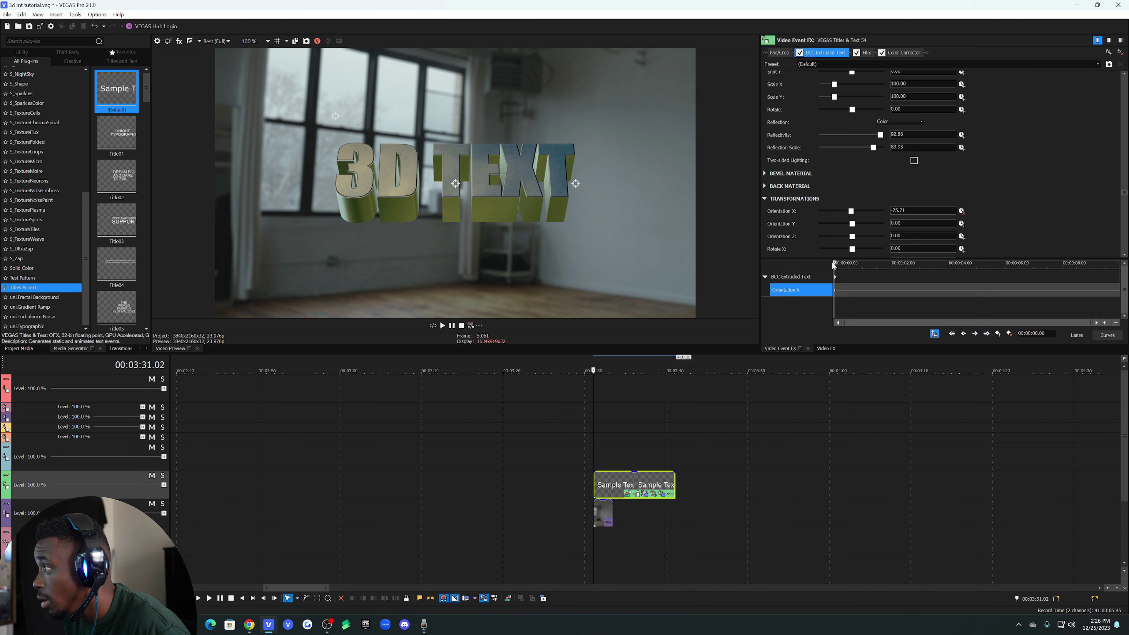
- Add an Orientation X keyframe of 19.29 at the end of the room clip and scrub back to preview the tilt
click(610, 513)
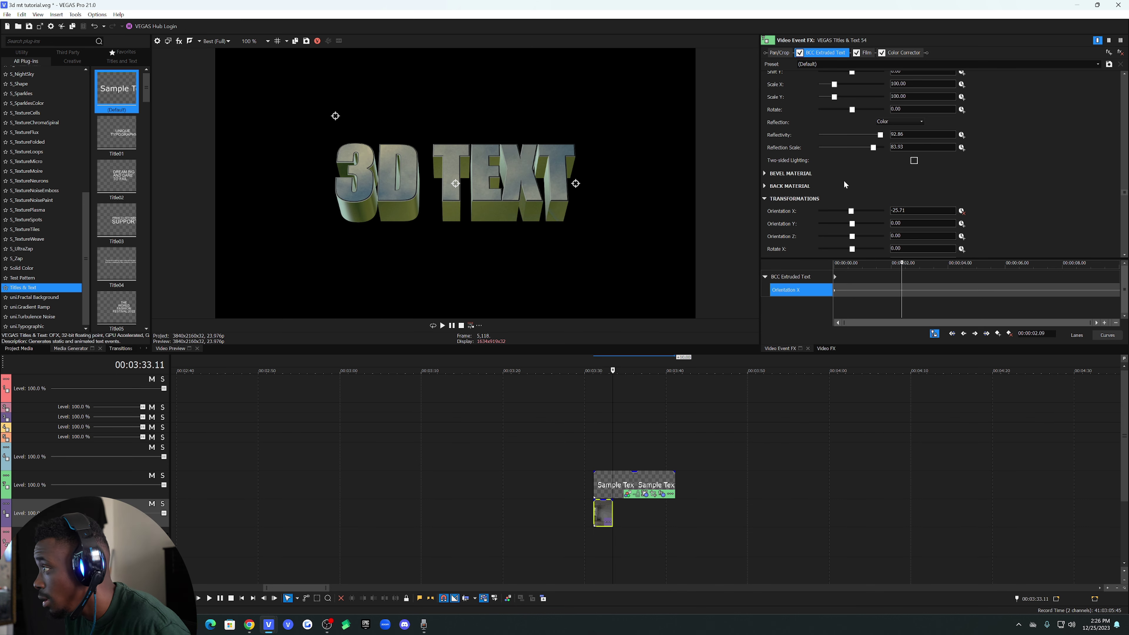
drag(851, 212, 853, 213)
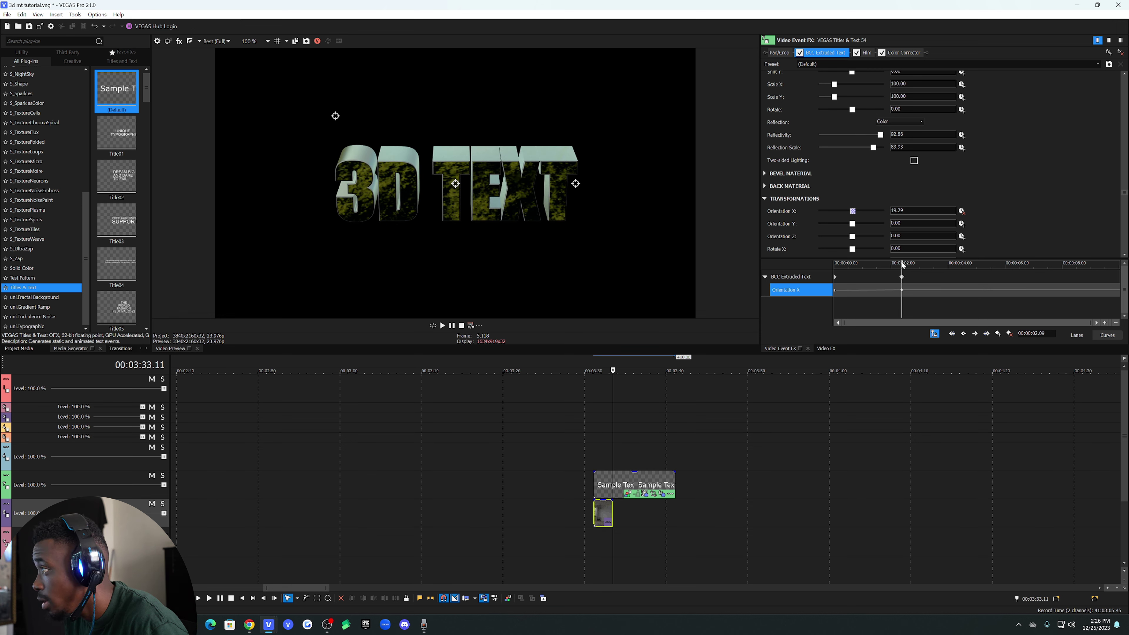
drag(902, 266, 853, 280)
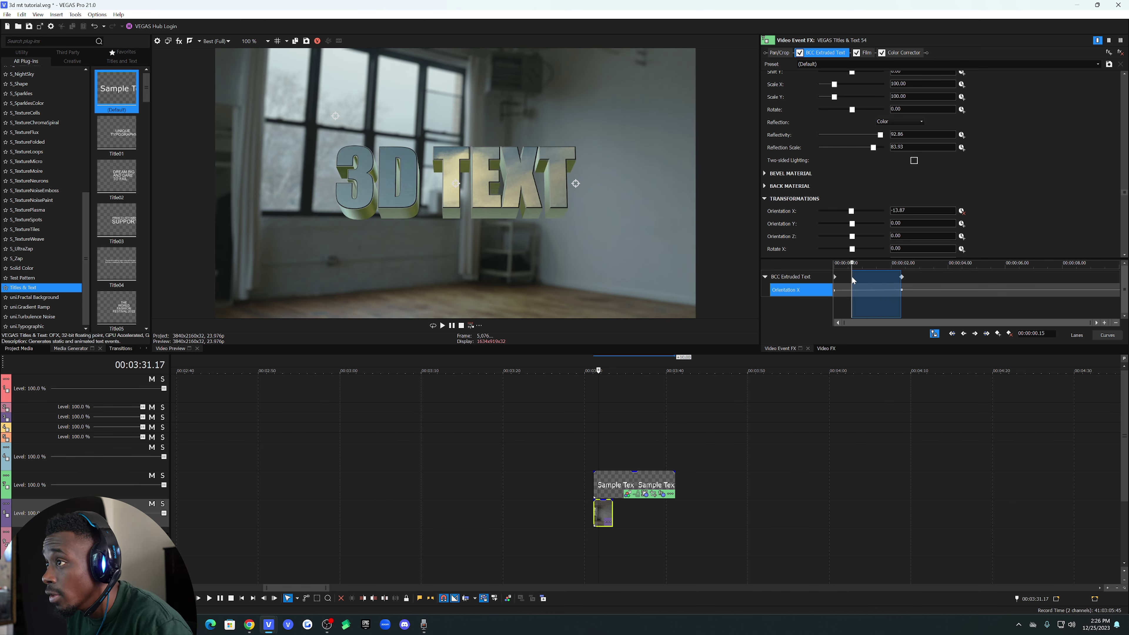
click(851, 276)
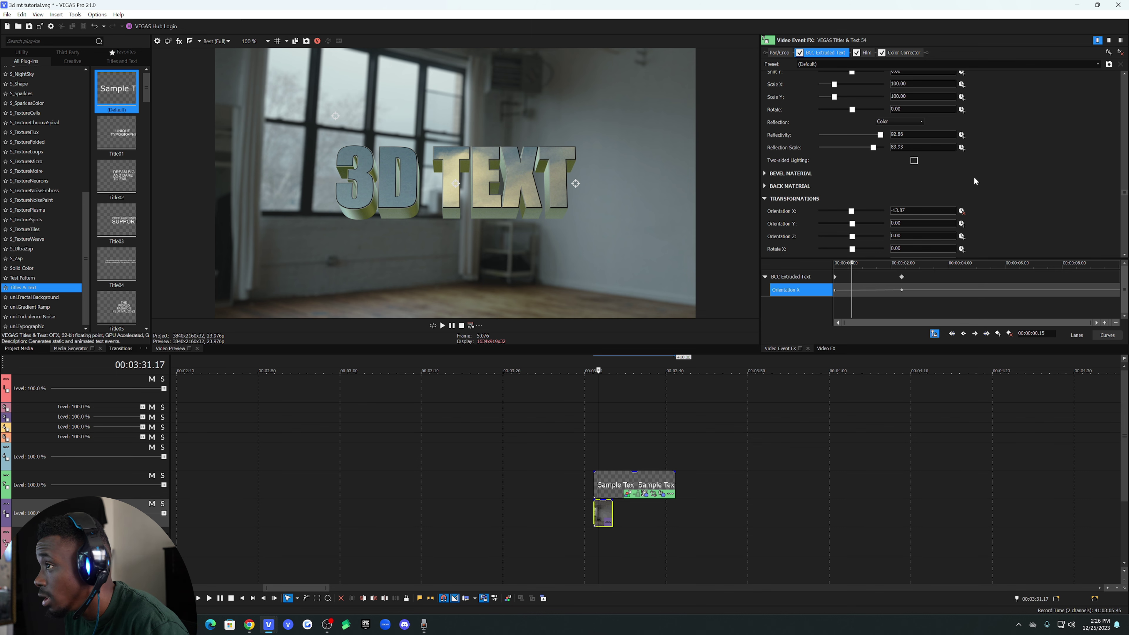
scroll(976, 176, up, 2)
scroll(1002, 170, up, 2)
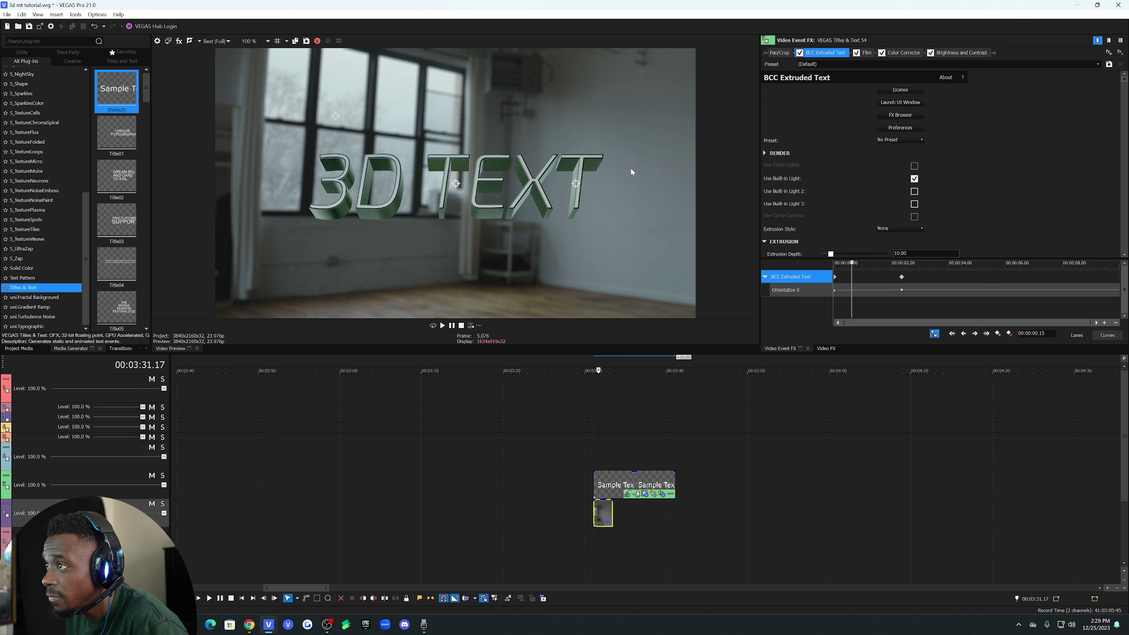
- Return the playhead to the clips' start and trim the end of the text event to match the room clip
click(607, 463)
mouse_move(607, 463)
mouse_down()
mouse_move(617, 462)
mouse_move(594, 467)
mouse_up()
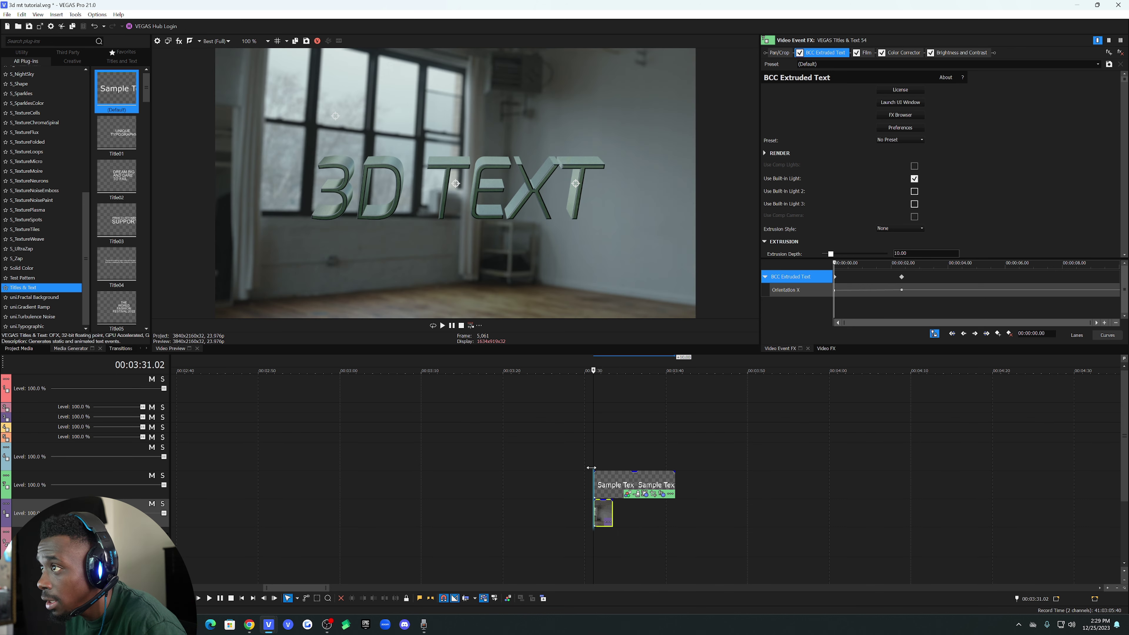
drag(675, 485, 614, 491)
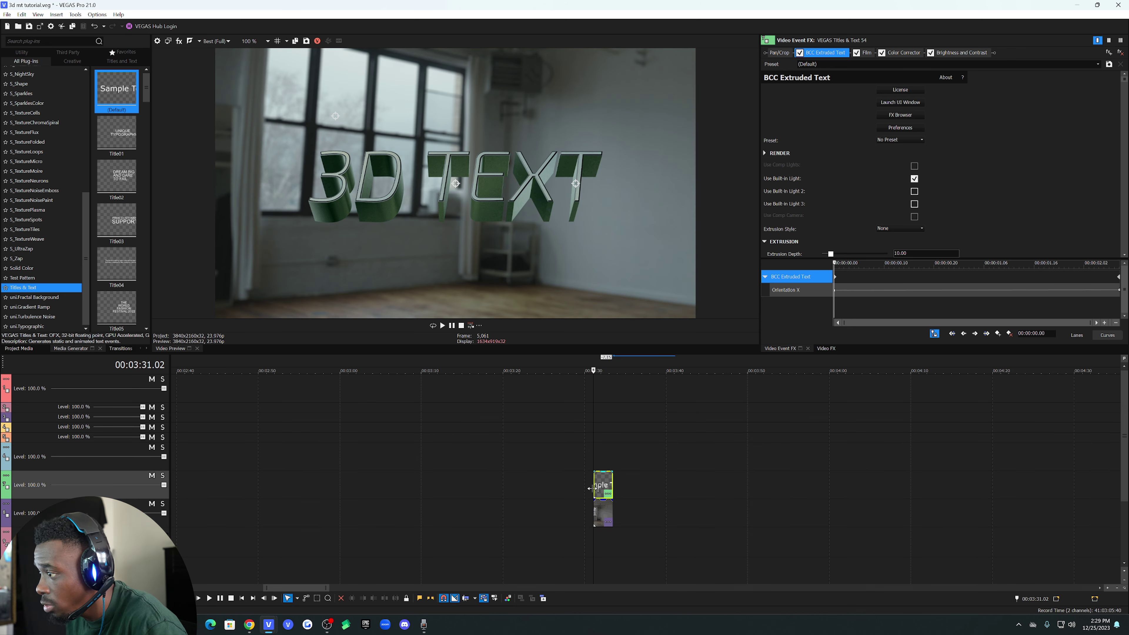
key(Up)
key(Up)
key(Up)
key(Up)
- Set the extruded text's Position Z to 8.00 at the event's start after trying 5.00 and 6.00, and enable keyframing for it
scroll(1045, 198, down, 5)
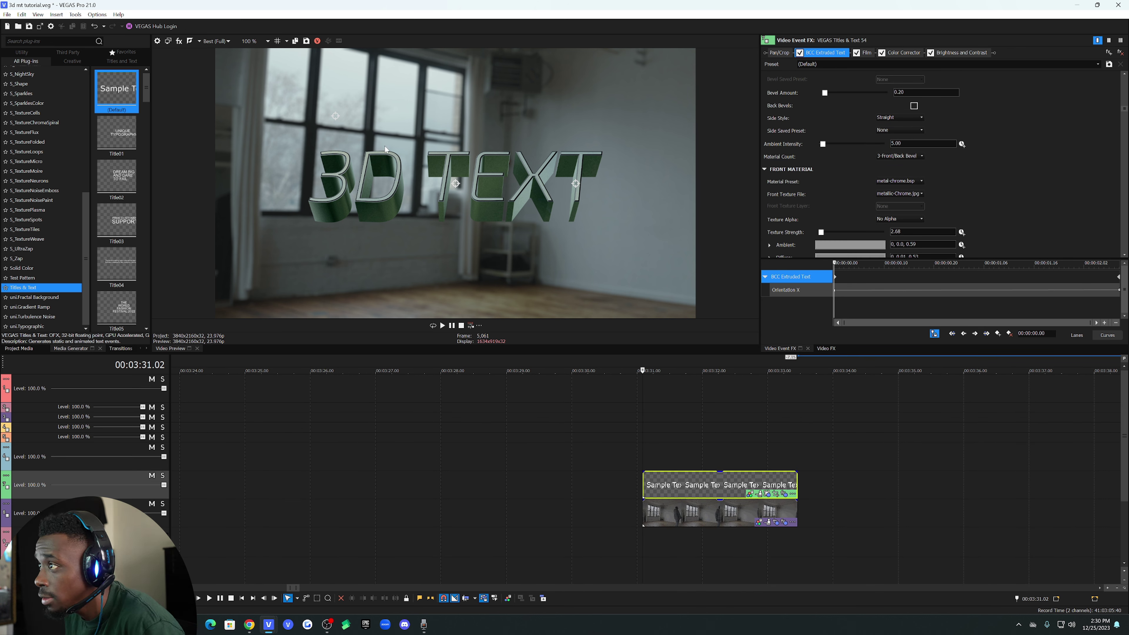
scroll(1020, 209, down, 3)
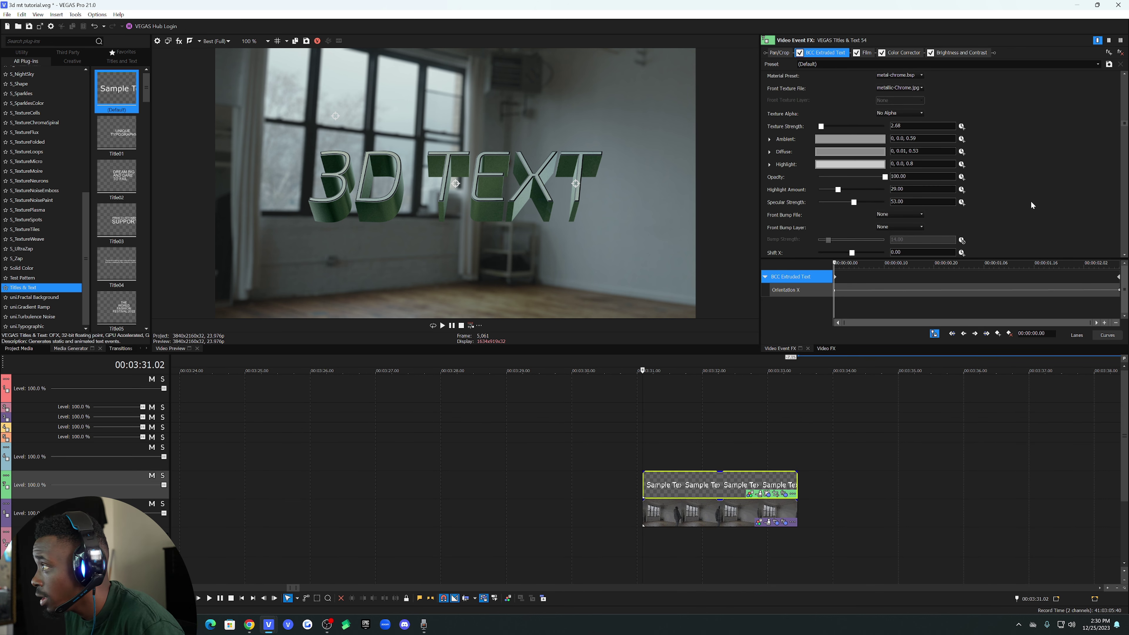
scroll(989, 196, down, 5)
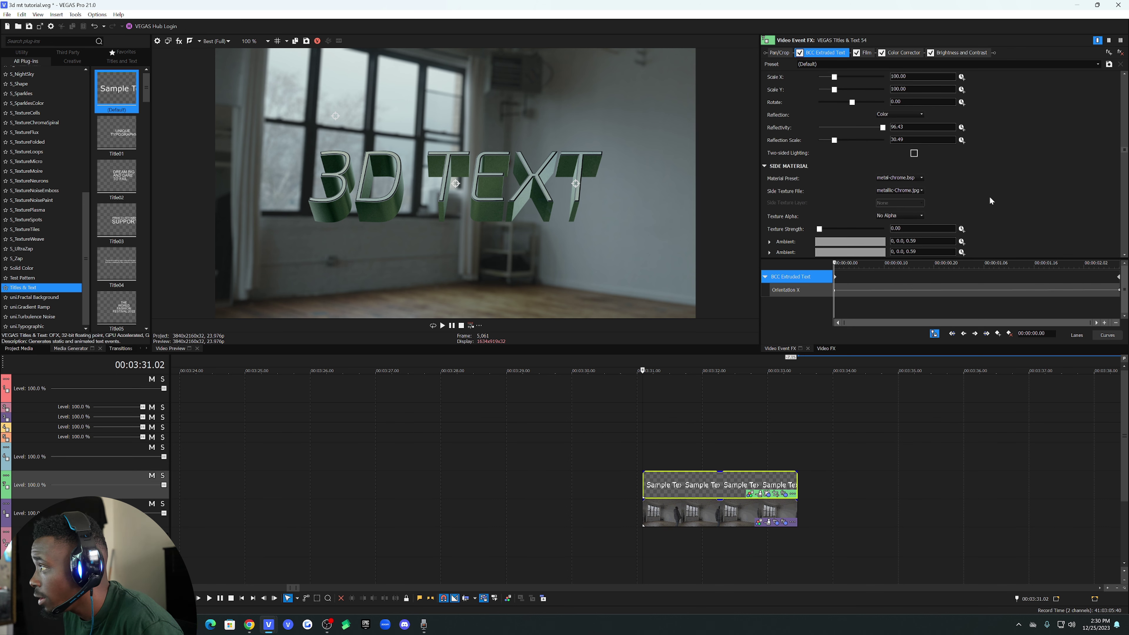
scroll(989, 196, down, 5)
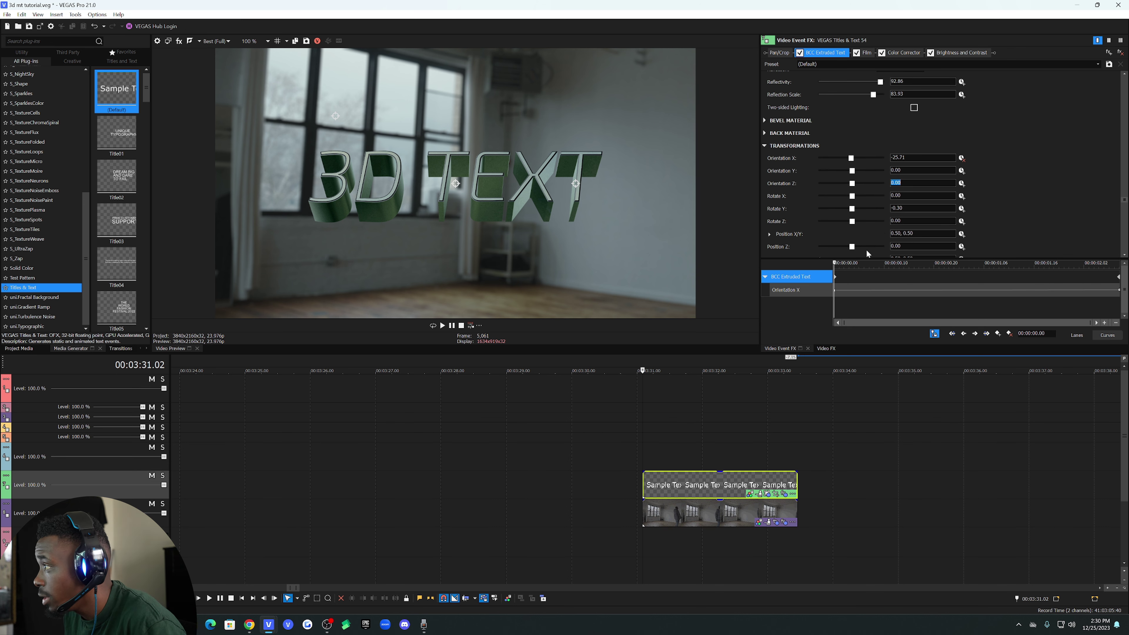
drag(852, 246, 889, 247)
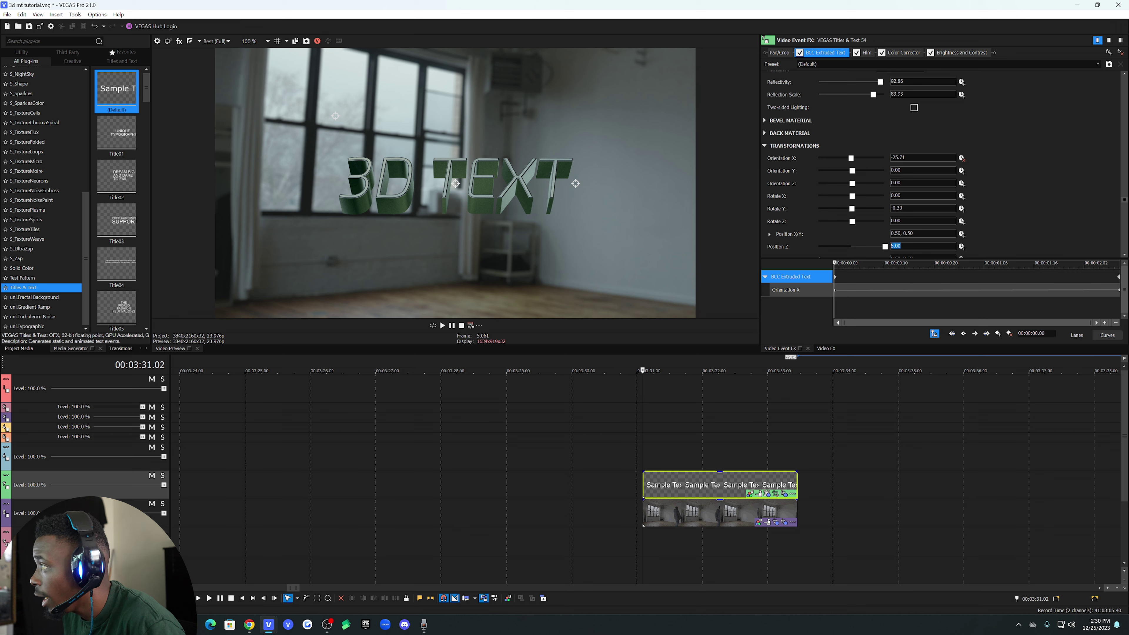
text(6)
key(Return)
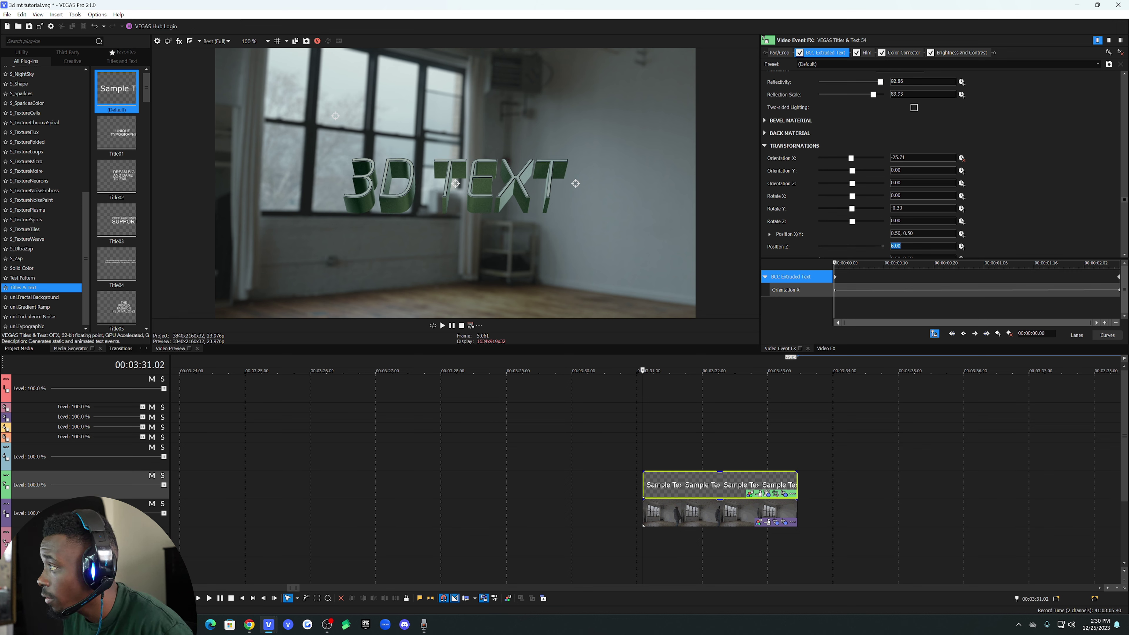
key(BackSpace)
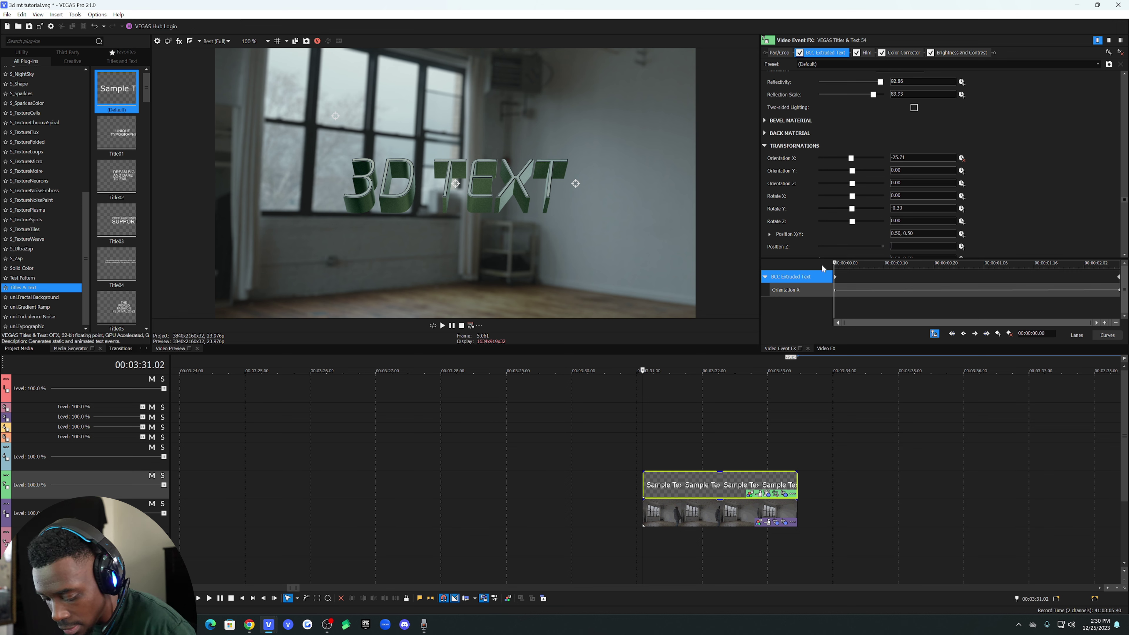
text(8)
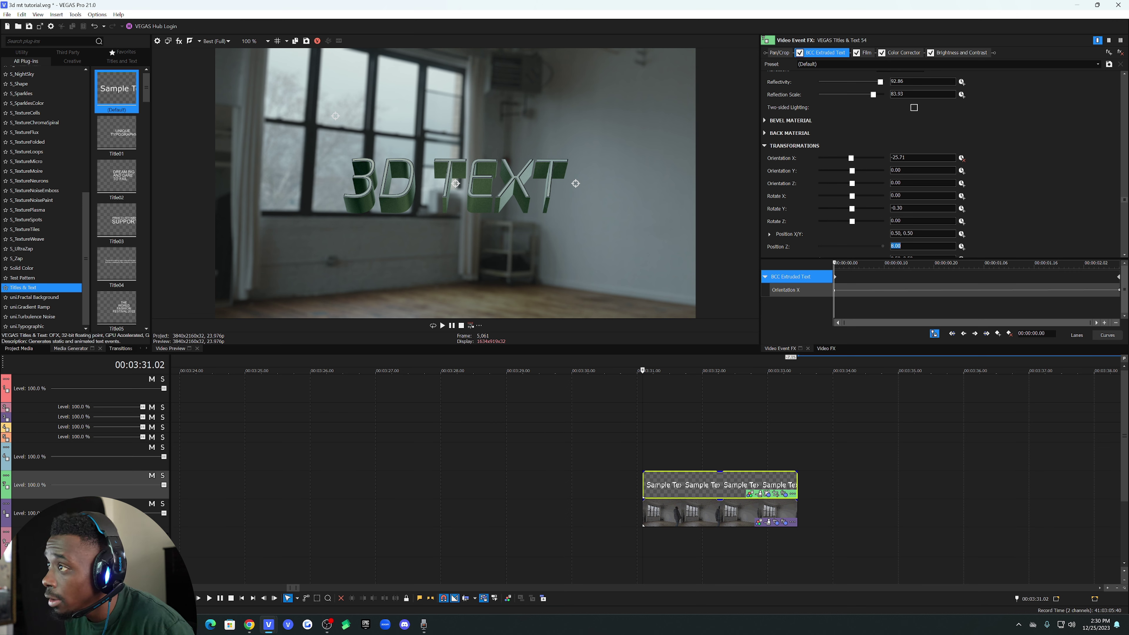
key(Return)
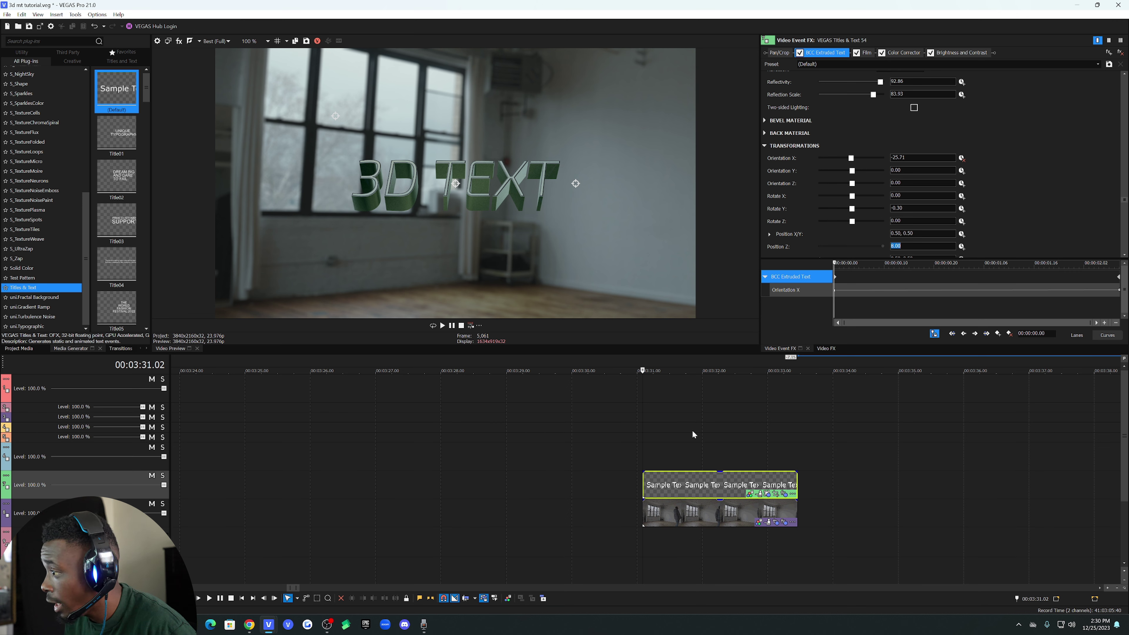
click(963, 248)
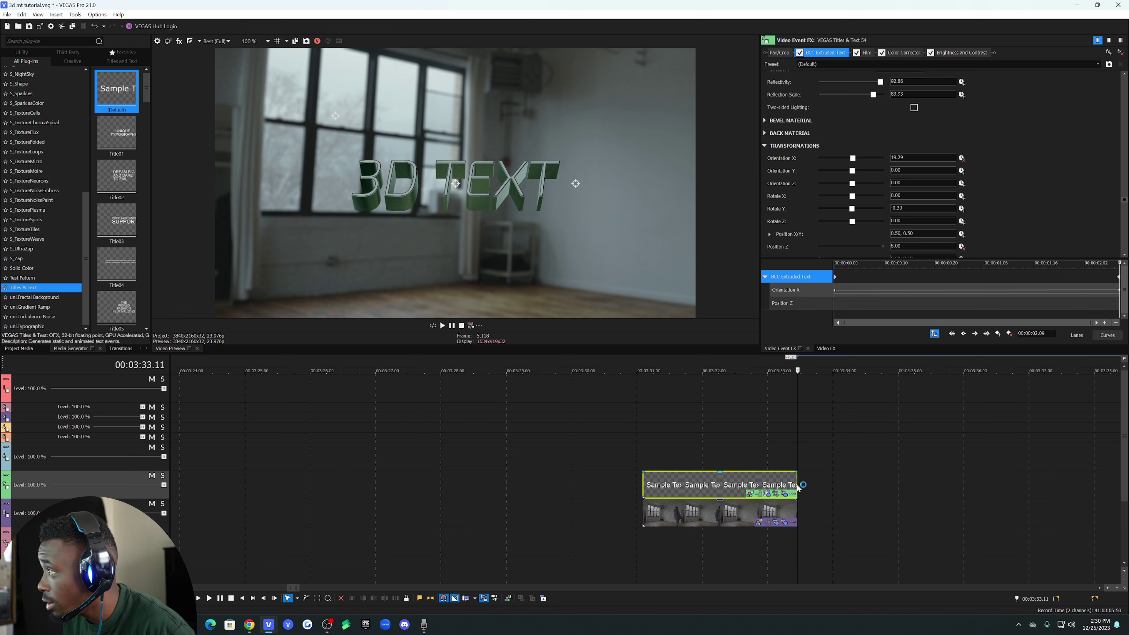
- Add a Position Z keyframe of 3.00 at the end of the text event
click(797, 484)
key(ctrl+a)
key(BackSpace)
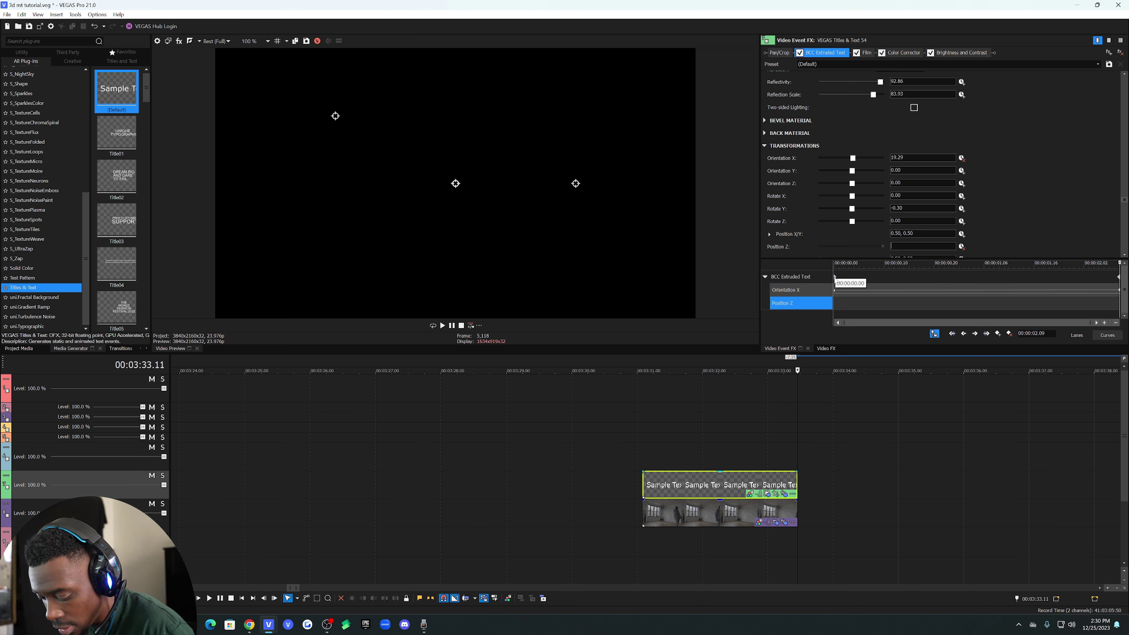
text(3)
key(Return)
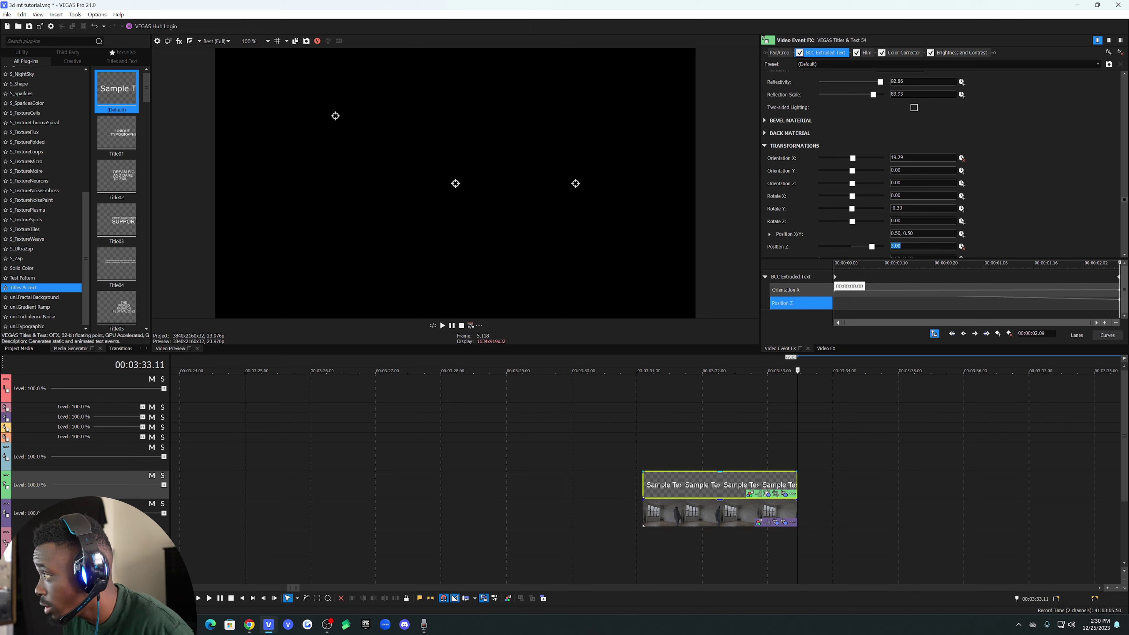
- Insert an adjustment event above the text at the clips' start and trim its end to match the clips below
drag(797, 461, 642, 533)
right_click(667, 463)
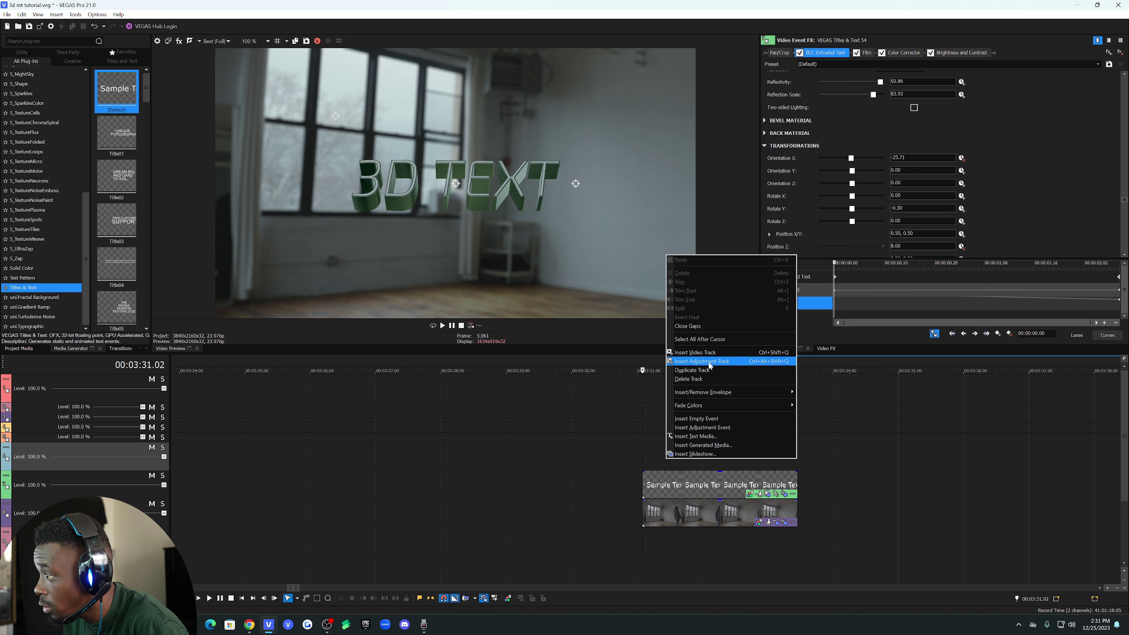
click(704, 428)
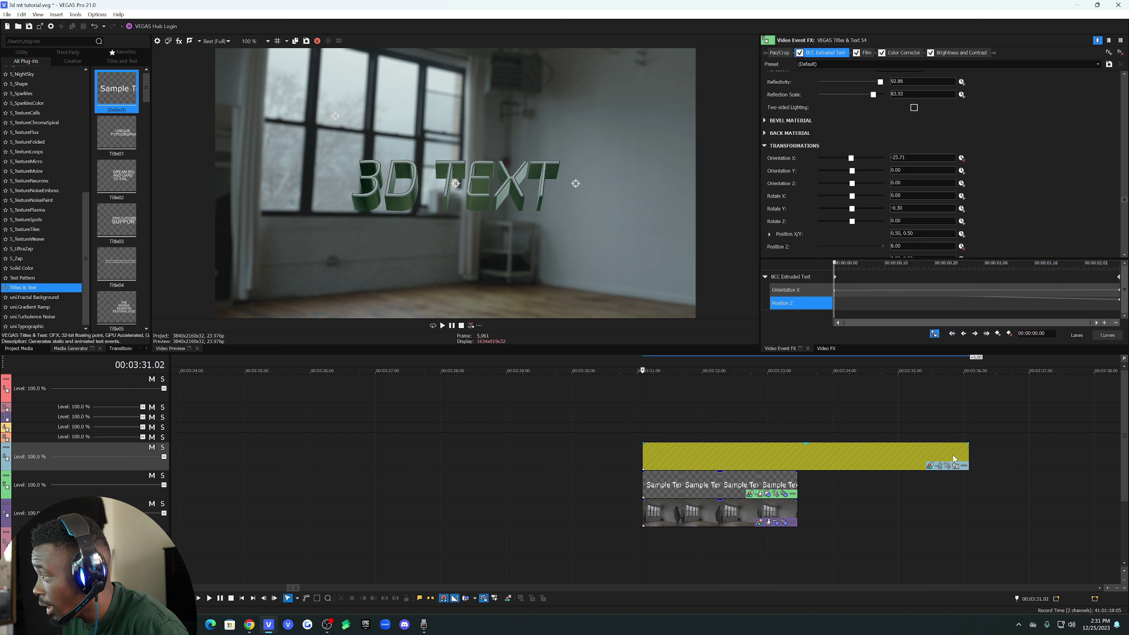
drag(964, 451, 797, 469)
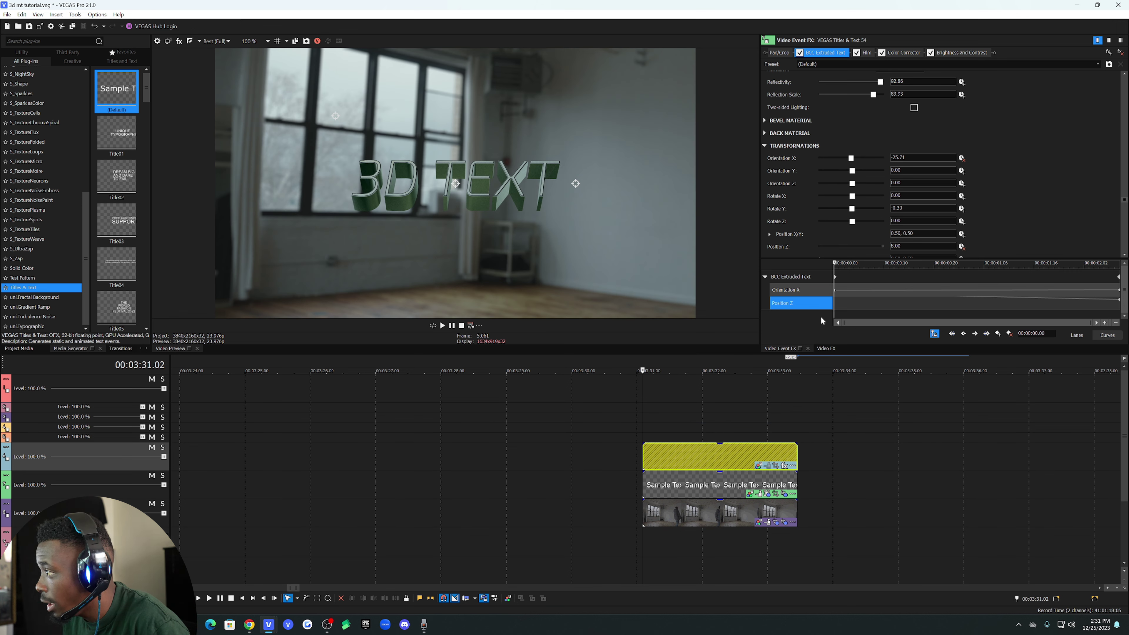
- Apply the favorite S_Shake effect's subtle preset to the adjustment event, raise its Amplitude to about 0.201 and scrub to preview the shake
click(825, 348)
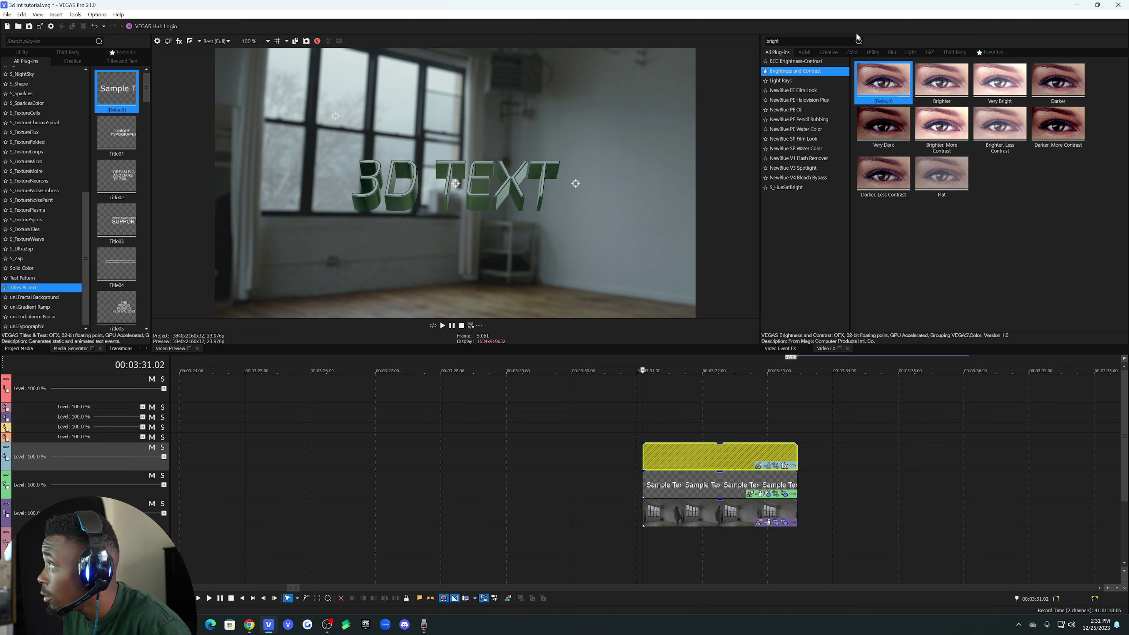
click(994, 52)
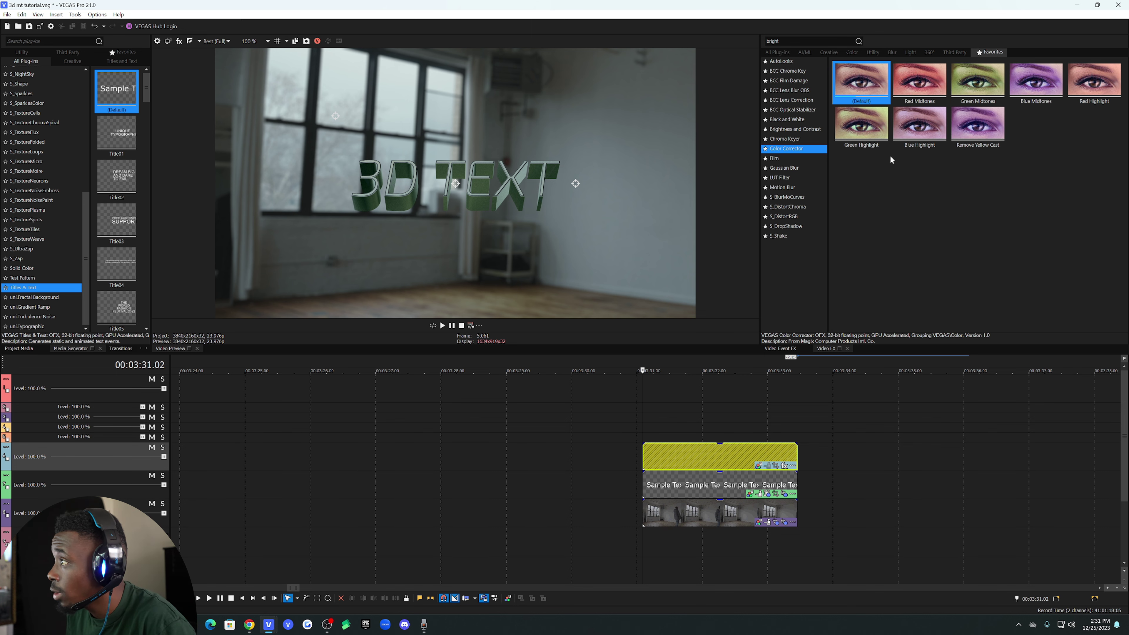
click(789, 236)
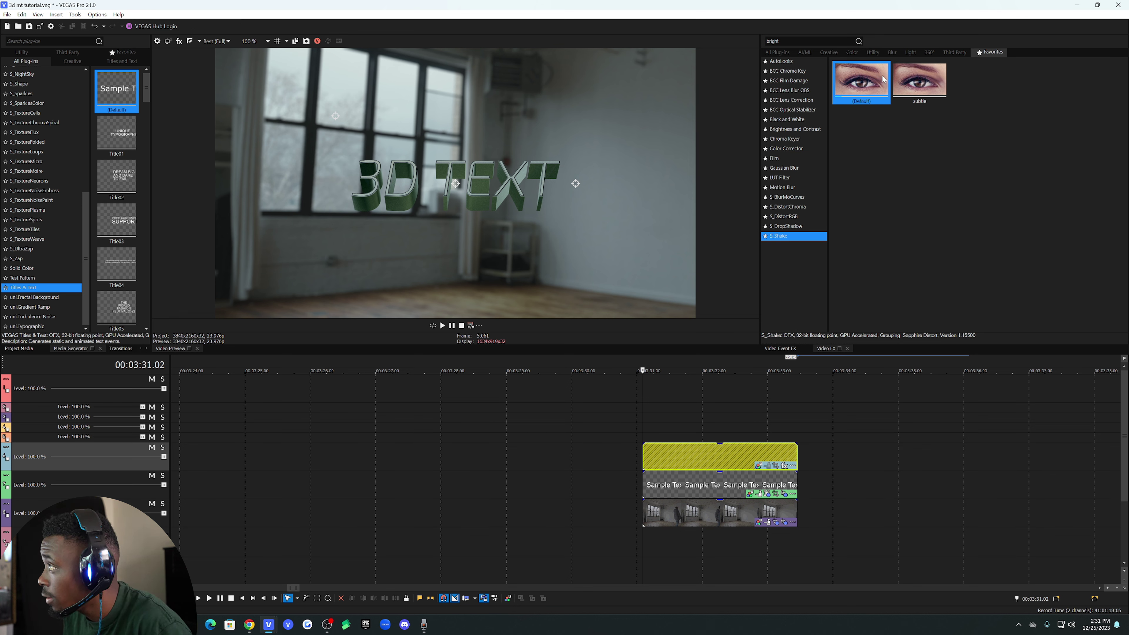
click(940, 93)
drag(699, 456, 700, 456)
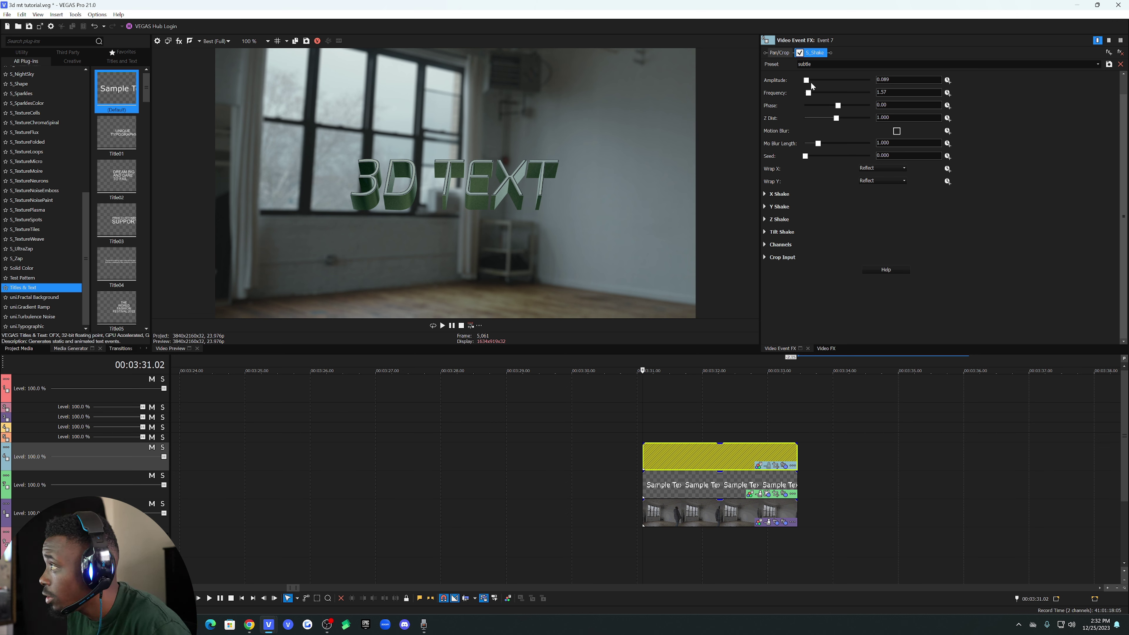
drag(807, 83, 809, 85)
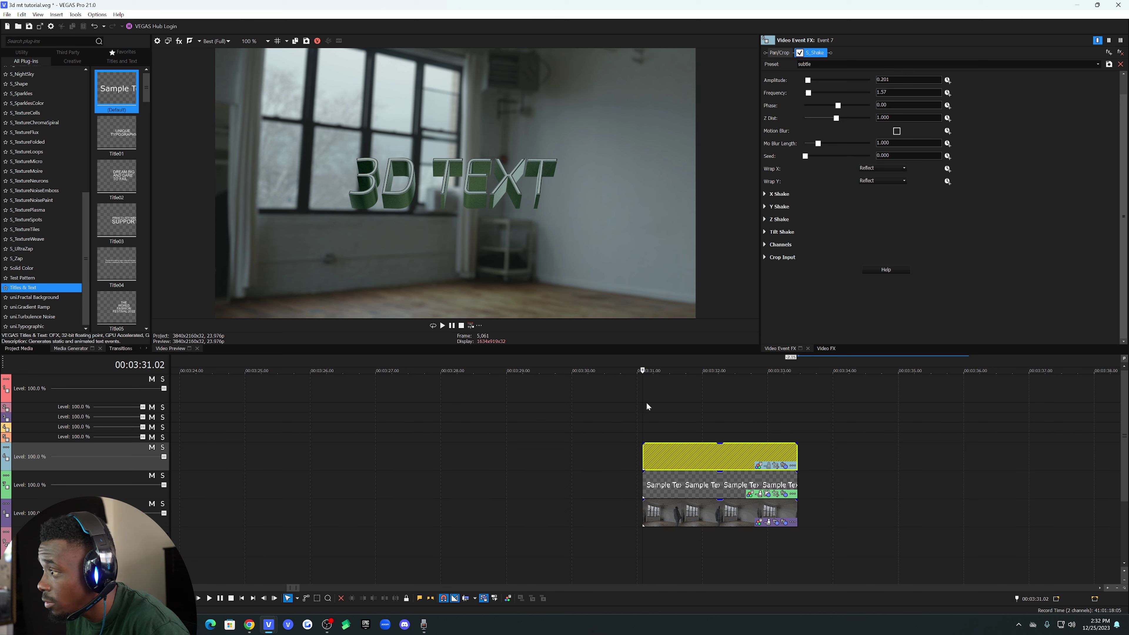
drag(642, 396, 703, 398)
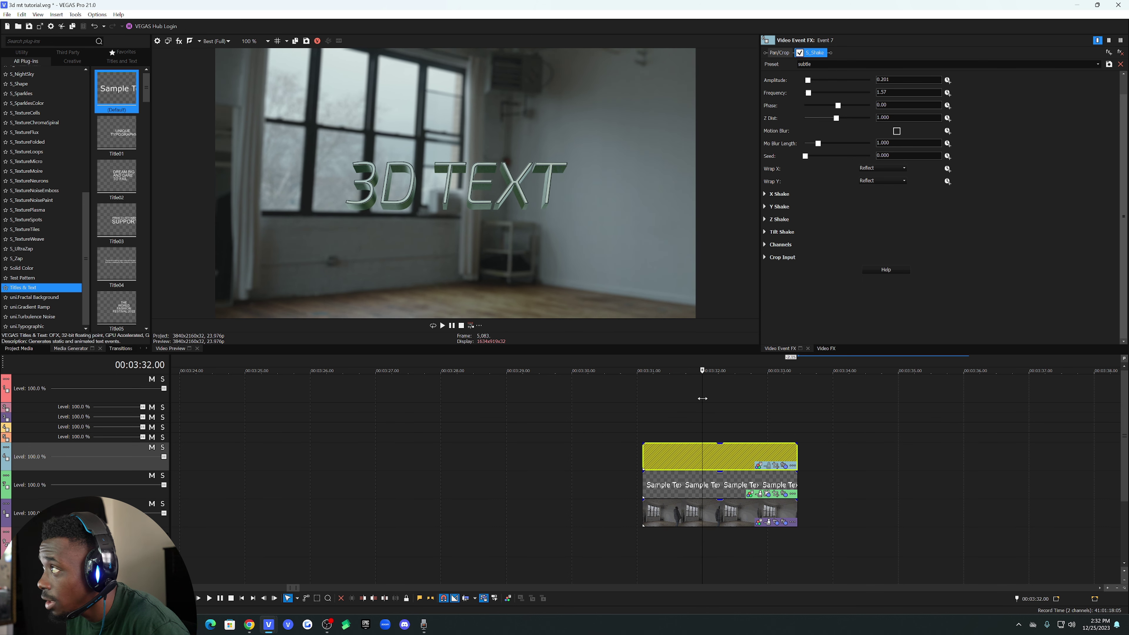
- Move Pan/Crop after S_Shake in the adjustment event's effect chain and scrub to check the framing
click(779, 52)
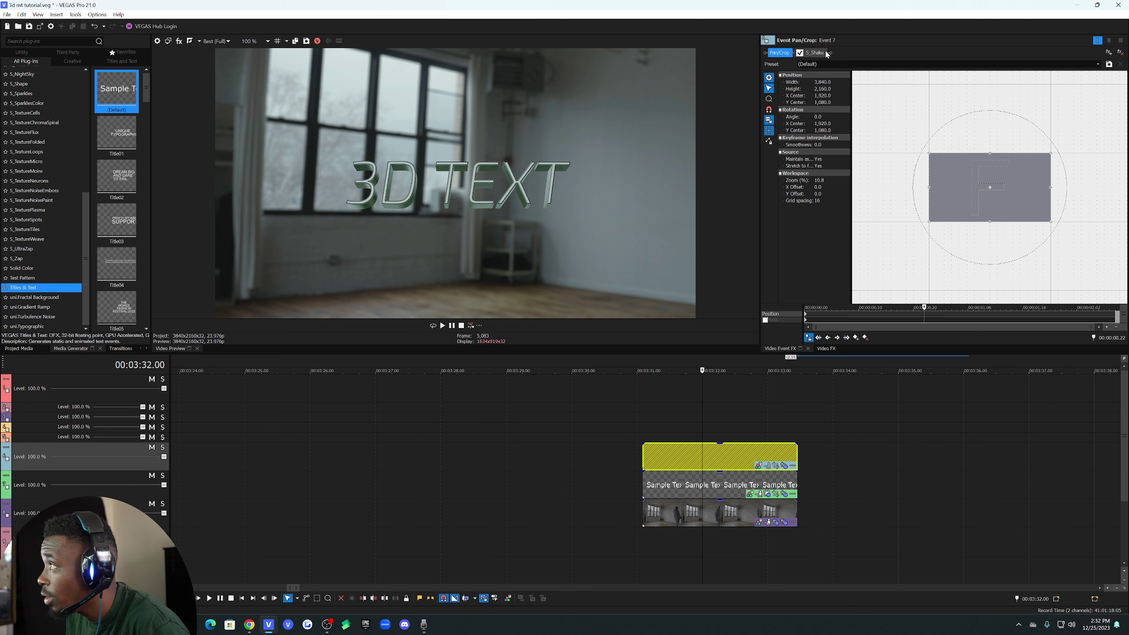
drag(780, 51, 860, 57)
click(816, 53)
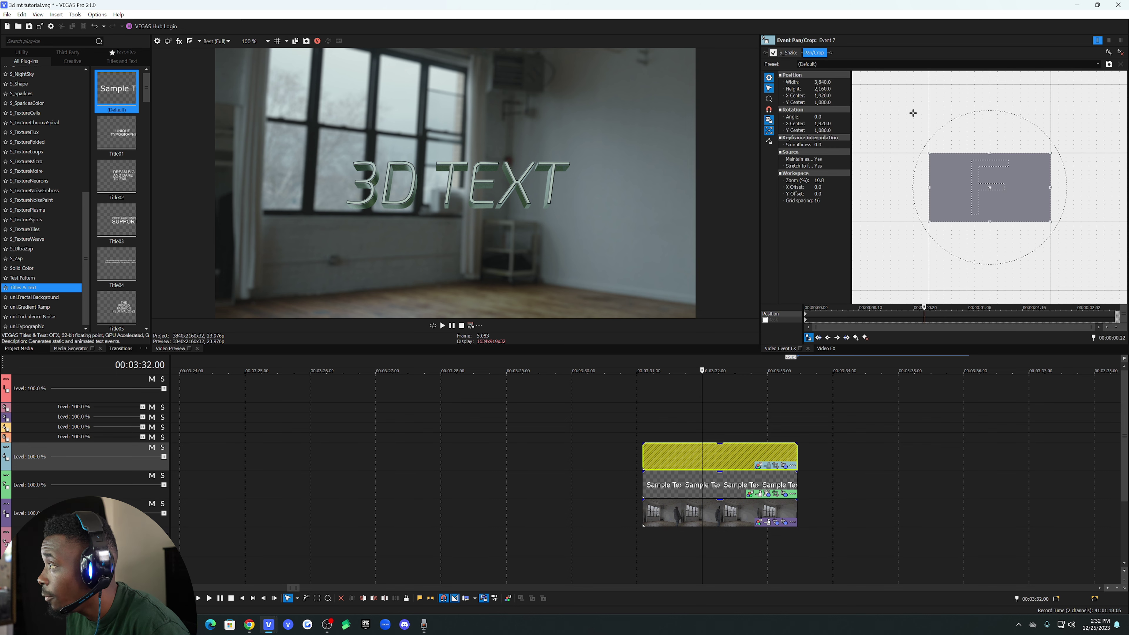
click(788, 53)
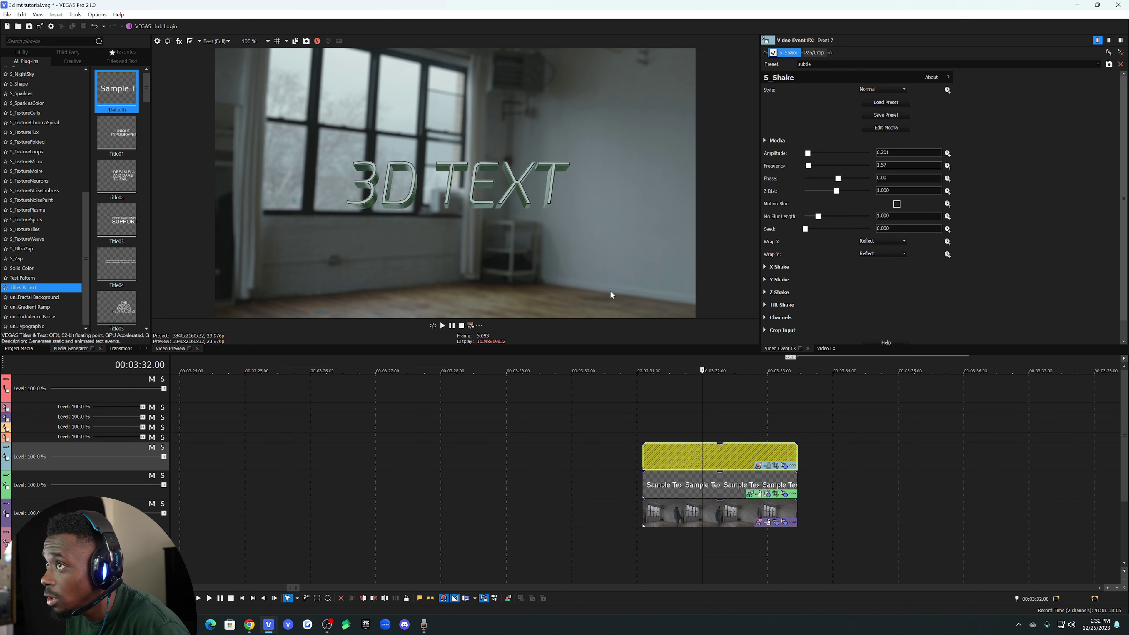
mouse_move(703, 403)
mouse_down()
mouse_move(680, 396)
mouse_move(691, 397)
mouse_up()
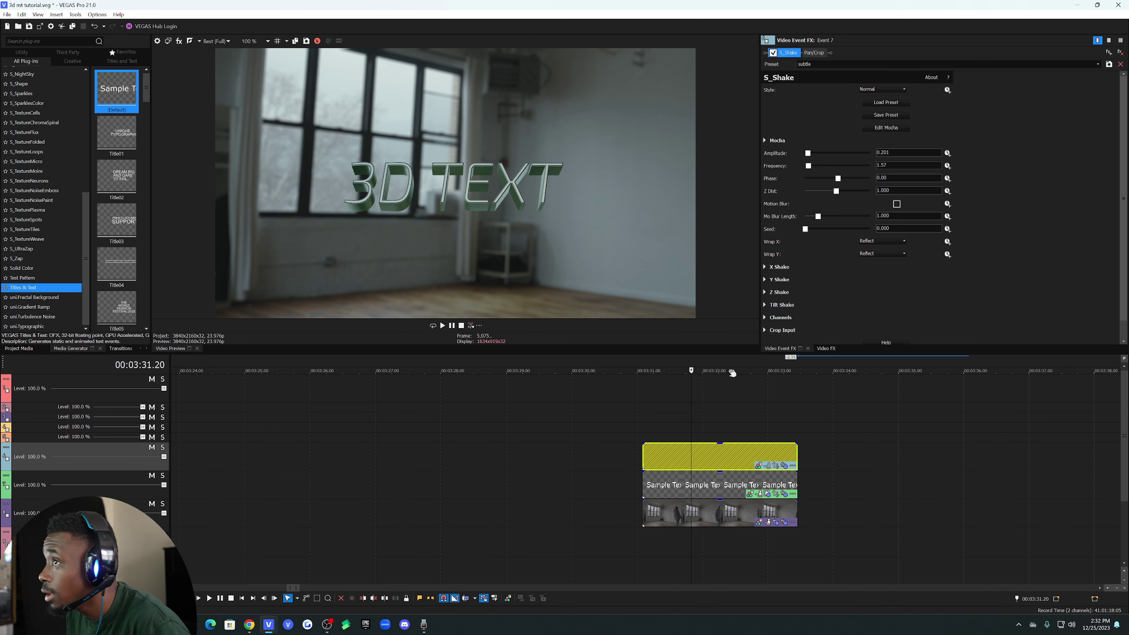
- Add a Pan/Crop keyframe at the adjustment event's end, shrinking the frame to about 2,803.6 by 1,577.0 to zoom in
click(814, 52)
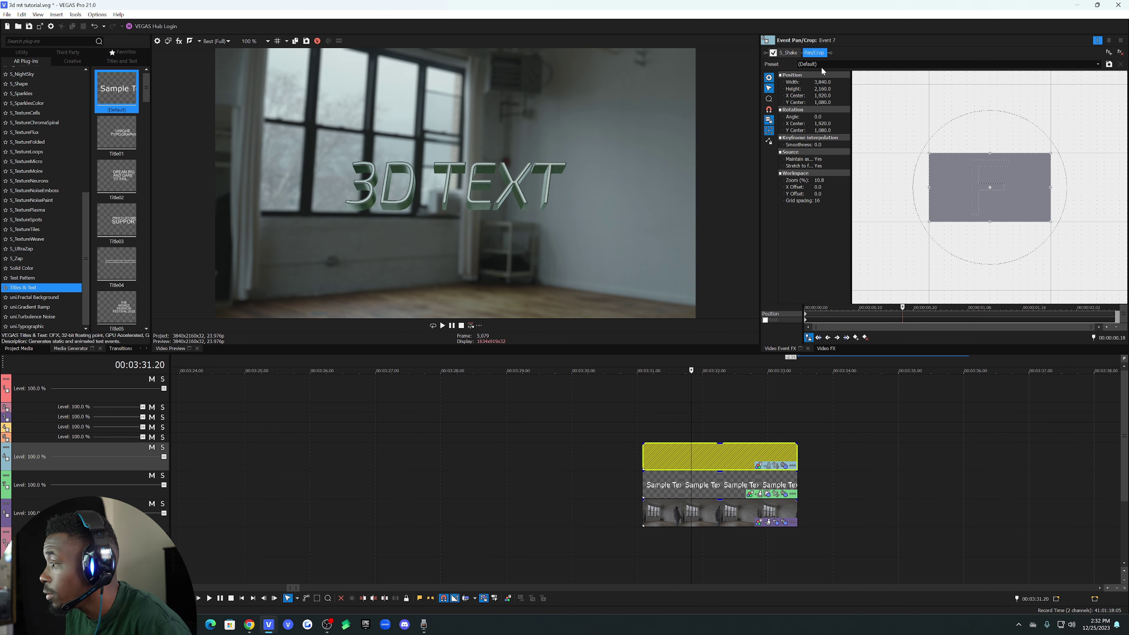
key(space)
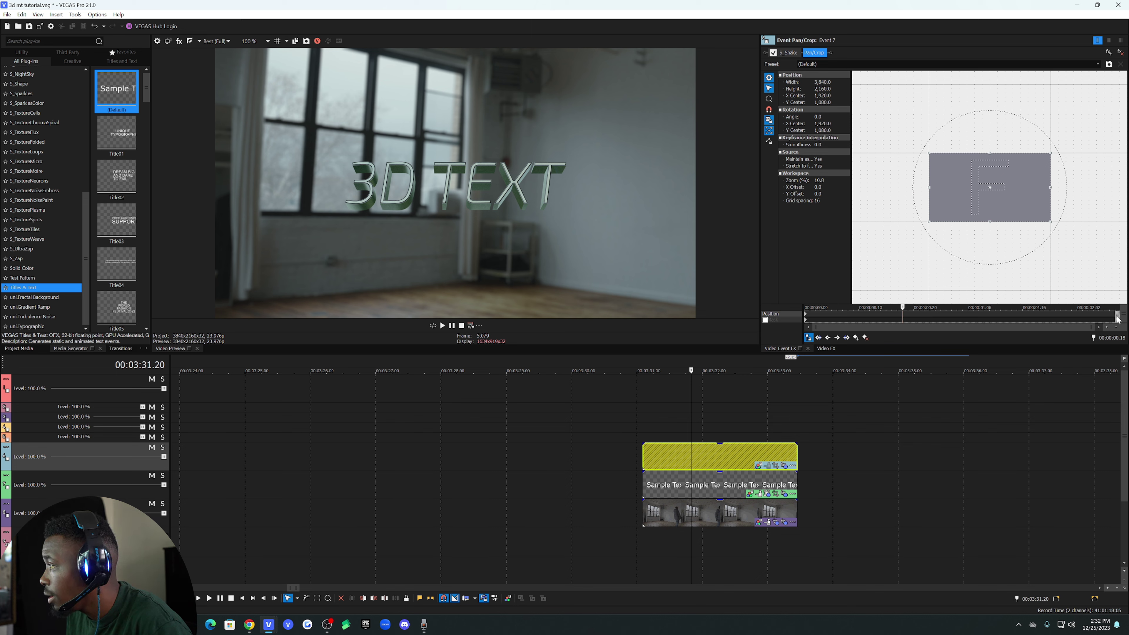
drag(1050, 203, 1034, 200)
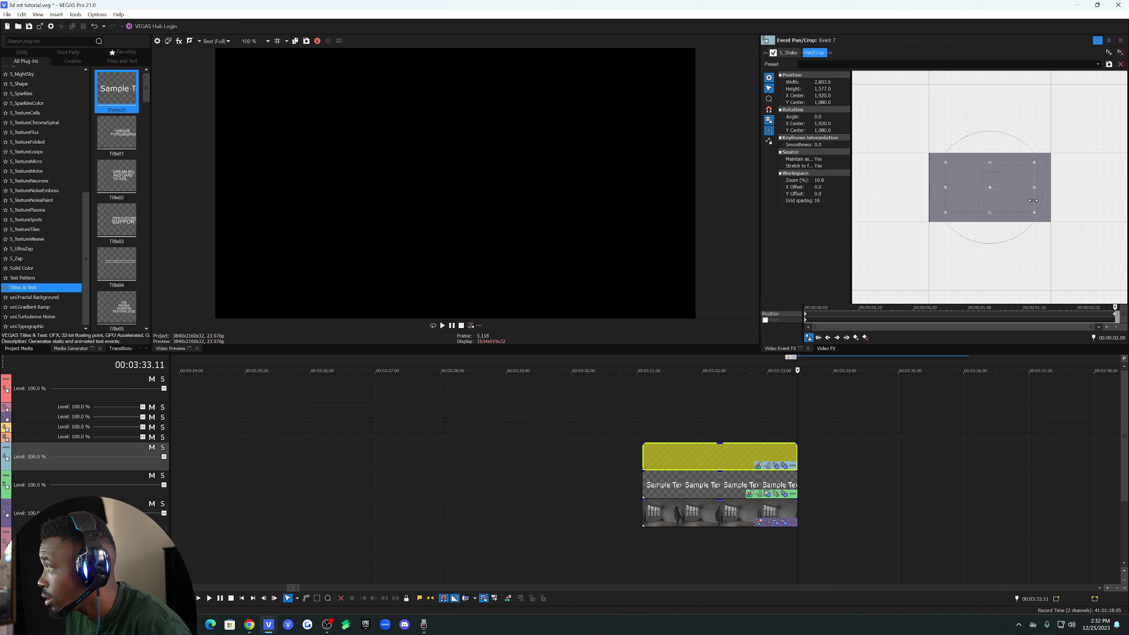
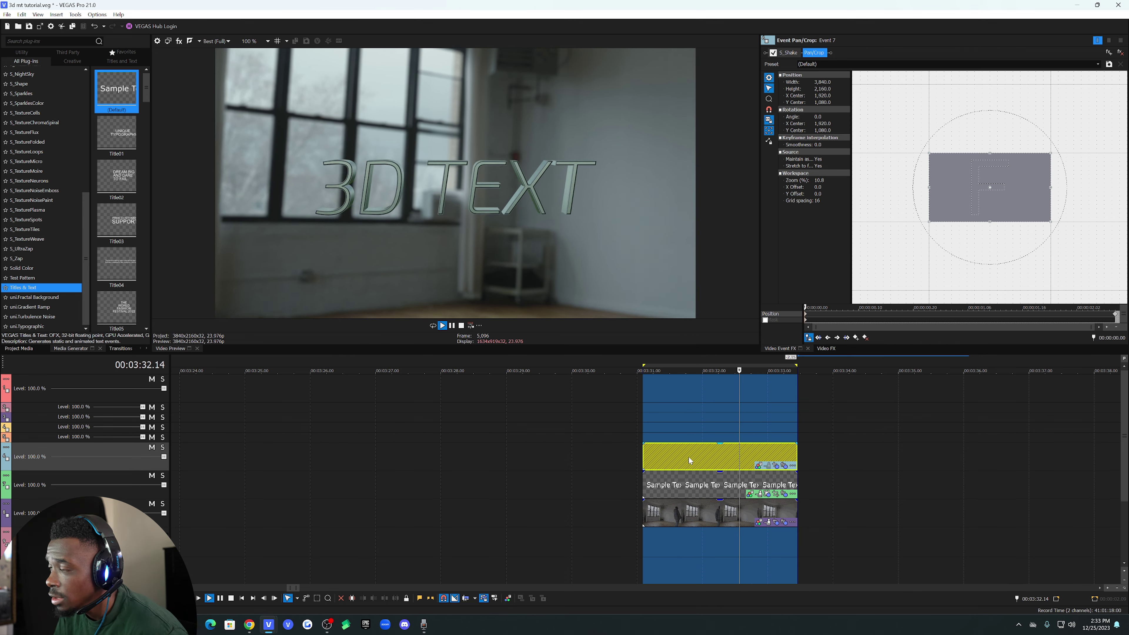
- Play back the looped section to review the animated text, shake and zoom, and park the playhead at 00:03:31.19
key(space)
key(space)
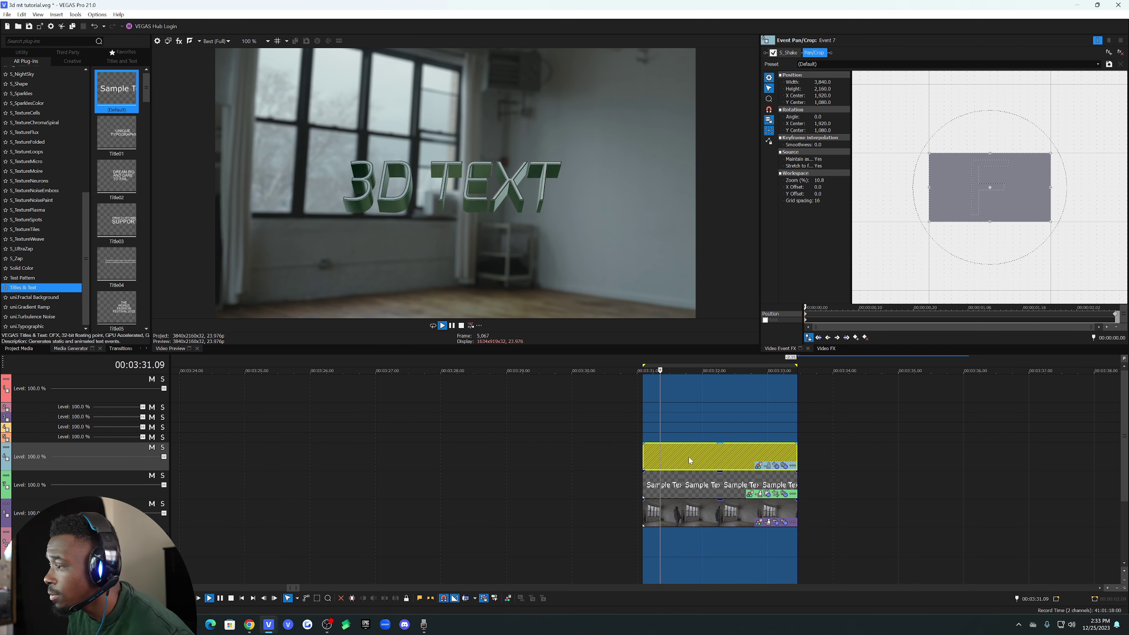
key(Return)
click(689, 455)
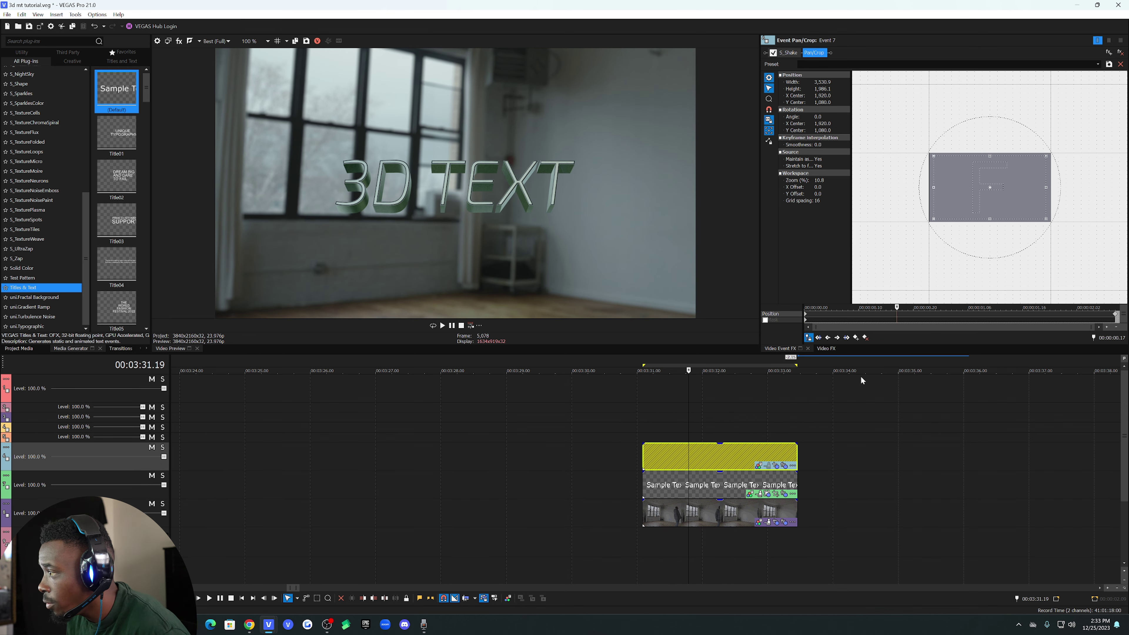
- Search all the video effect plug-ins for "glow"
click(824, 348)
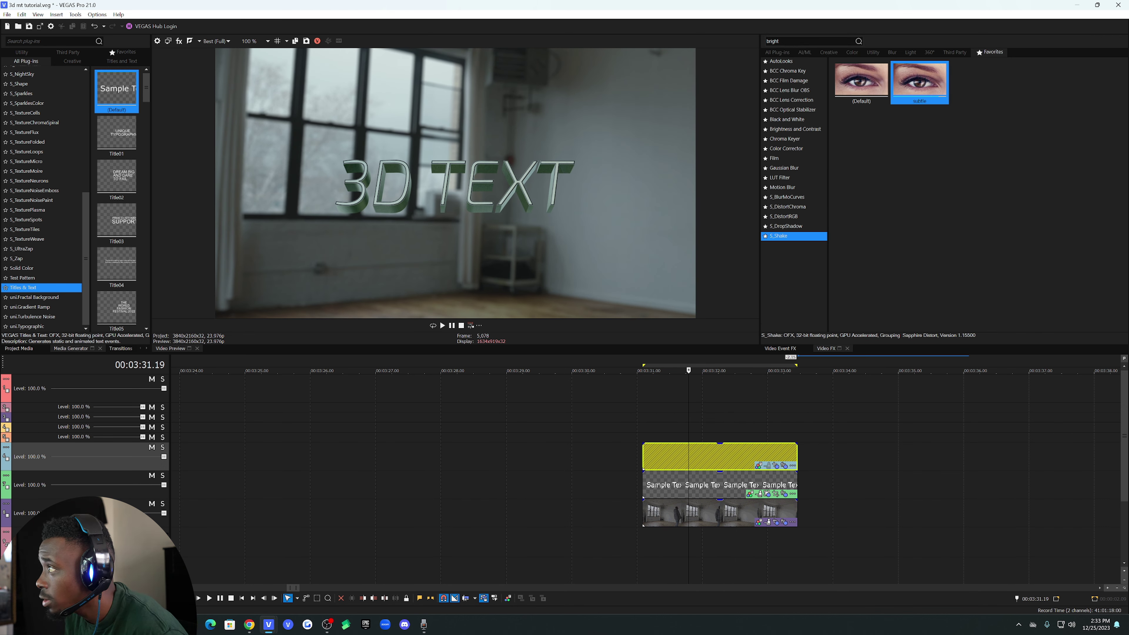
text(s)
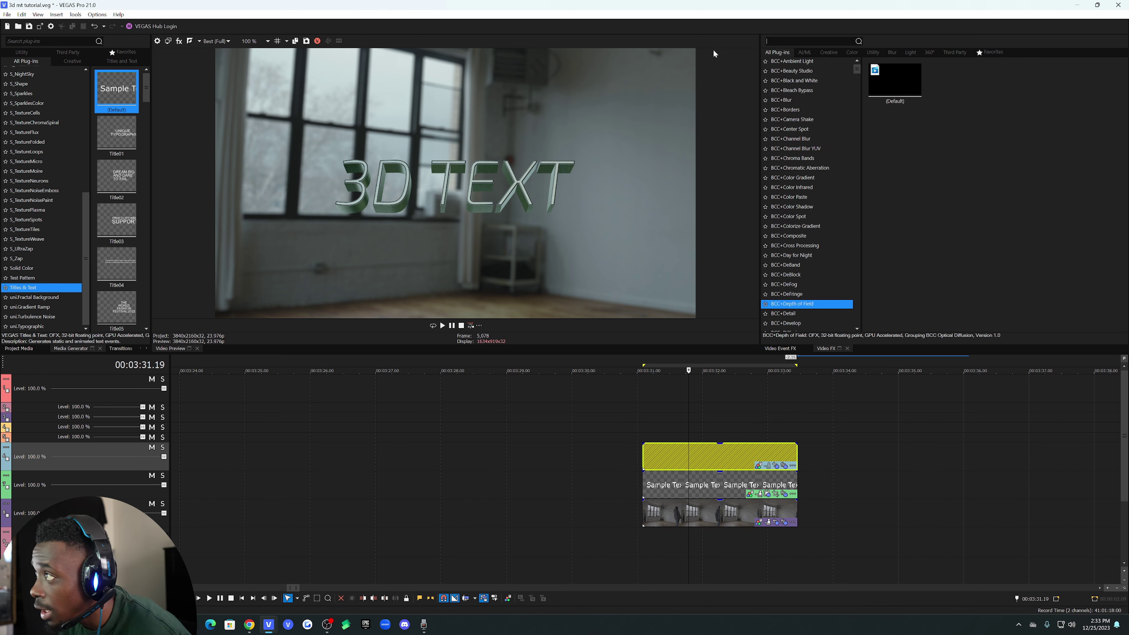
key(BackSpace)
text(g)
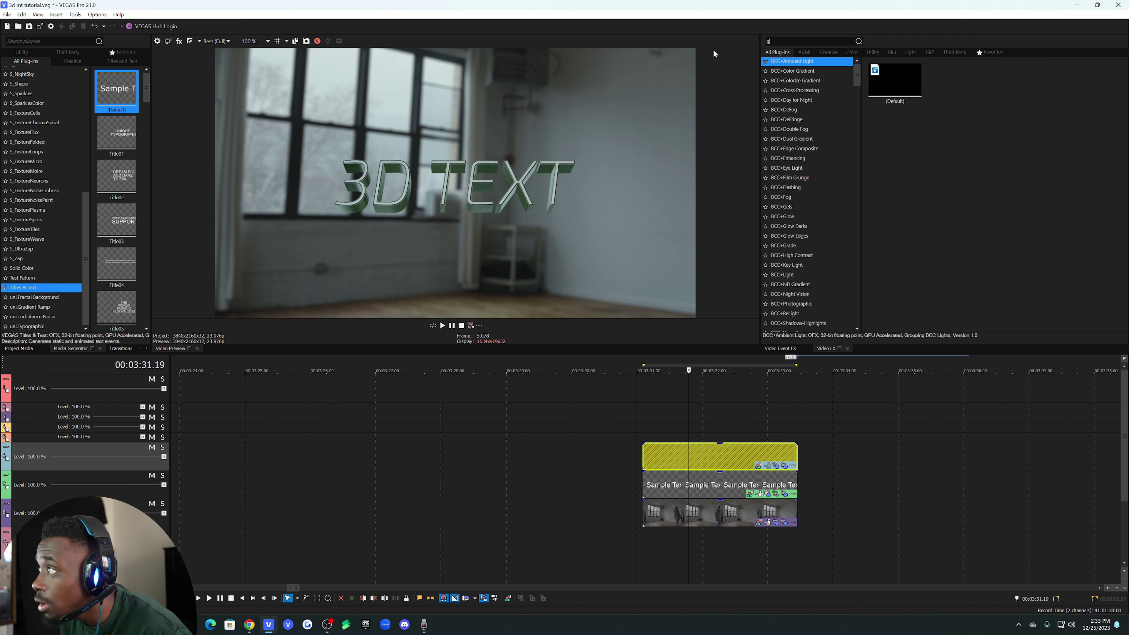
text(low)
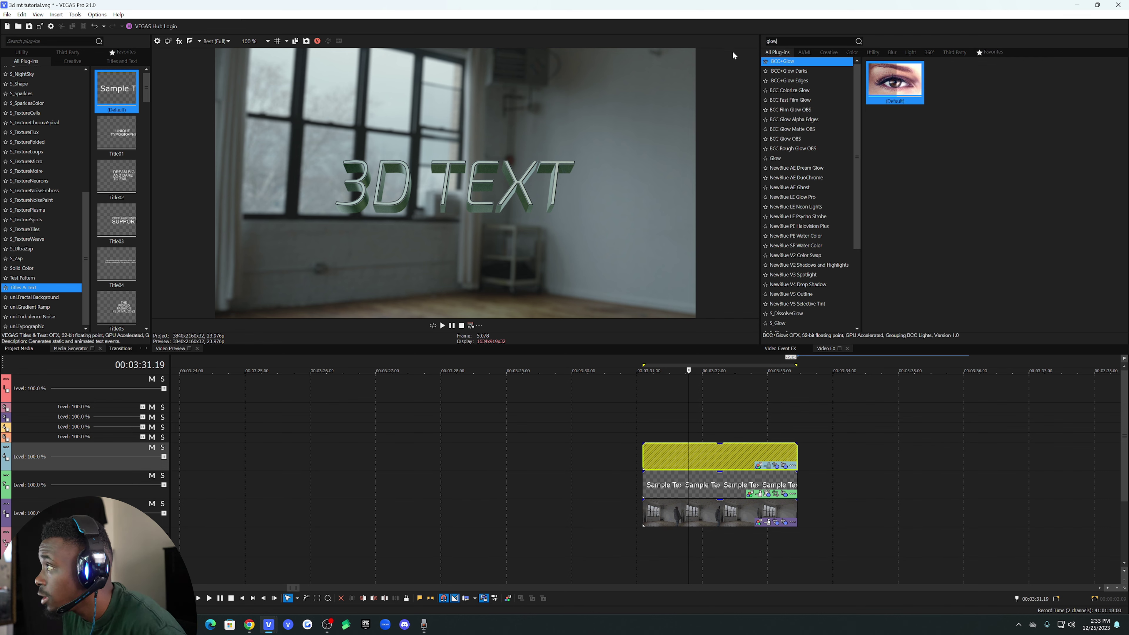
- Apply the VEGAS Glow effect's White Soft Glow preset to the text event and set its Suppression to 0.076
click(786, 156)
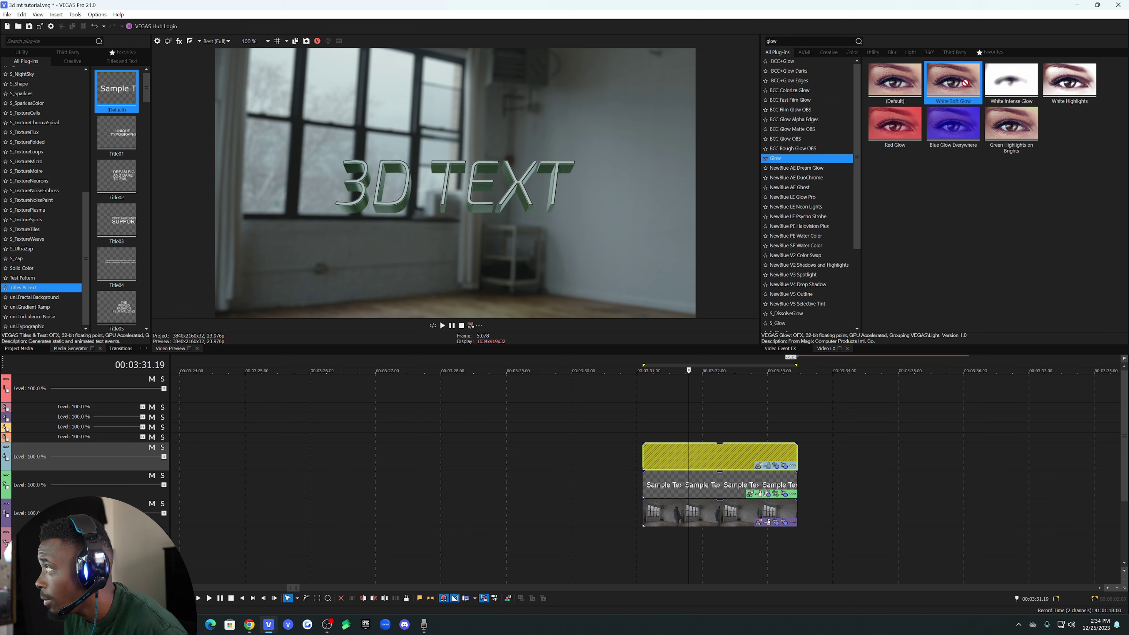
drag(951, 92, 711, 487)
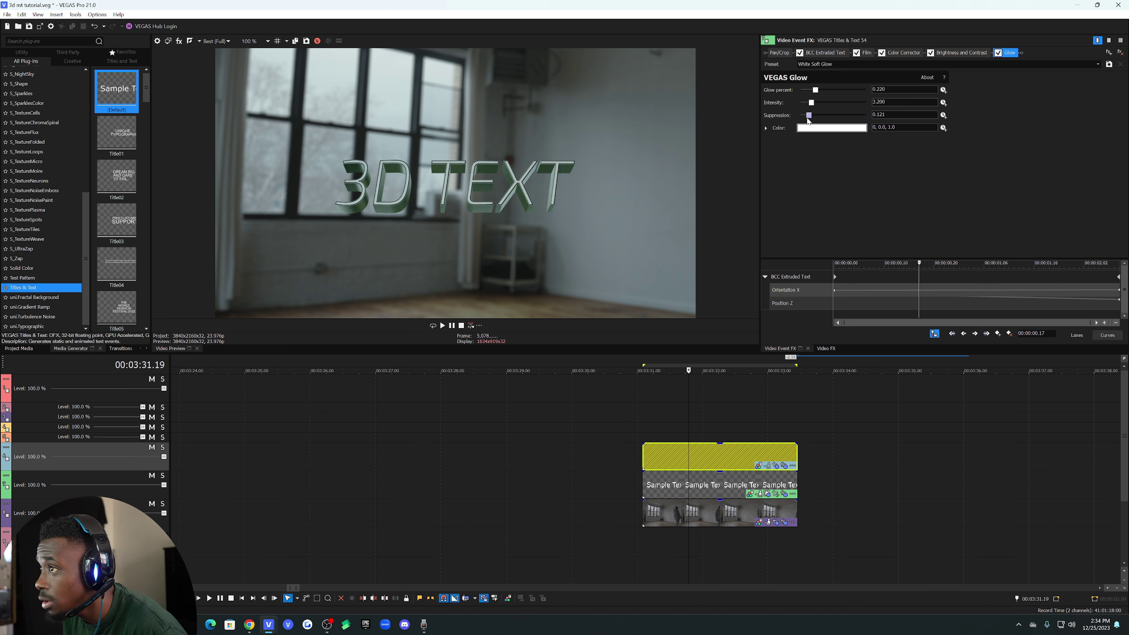
drag(807, 120, 805, 122)
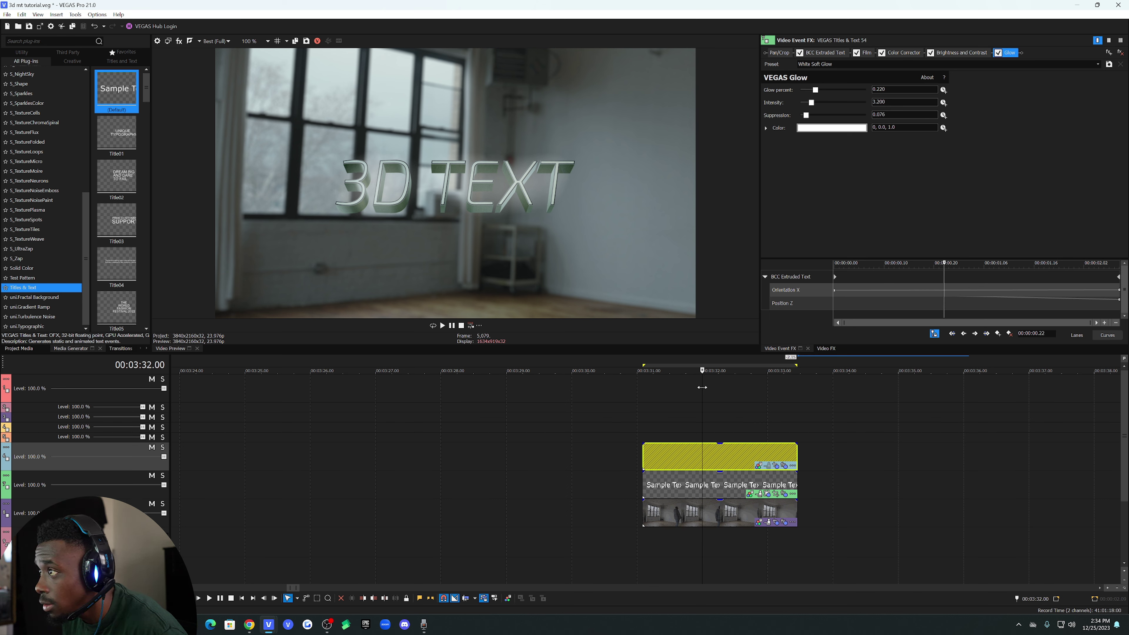
- Try a pale yellow glow colour of HSV 47, 0.11, 1.0, and remove the VEGAS Glow effect from the text event
click(823, 127)
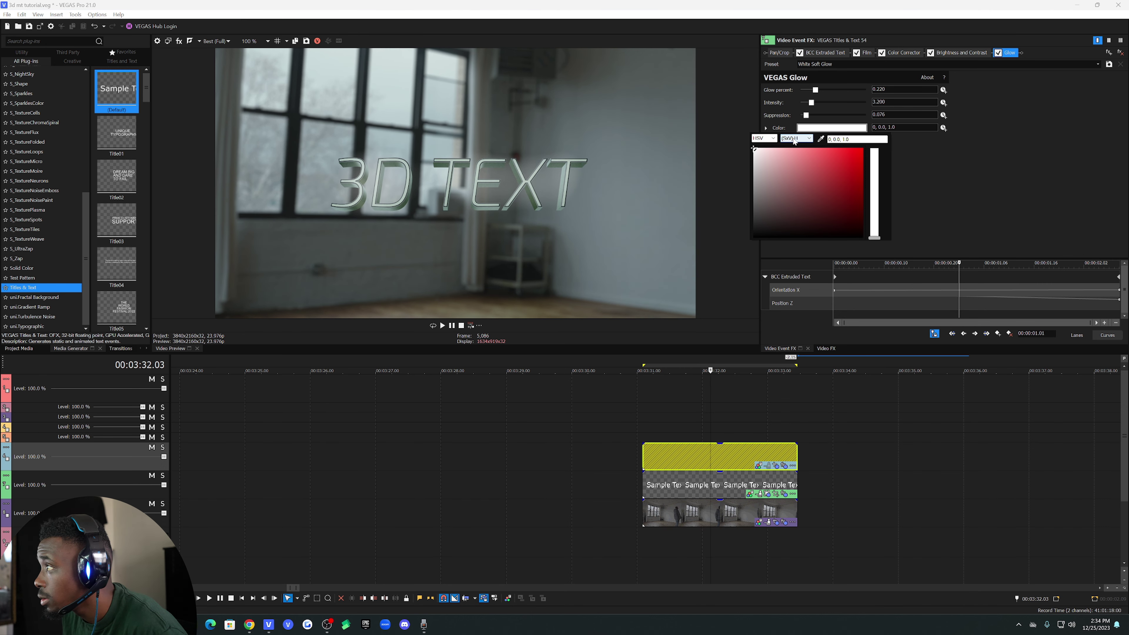
mouse_move(876, 218)
mouse_down()
mouse_move(875, 189)
mouse_move(871, 230)
mouse_up()
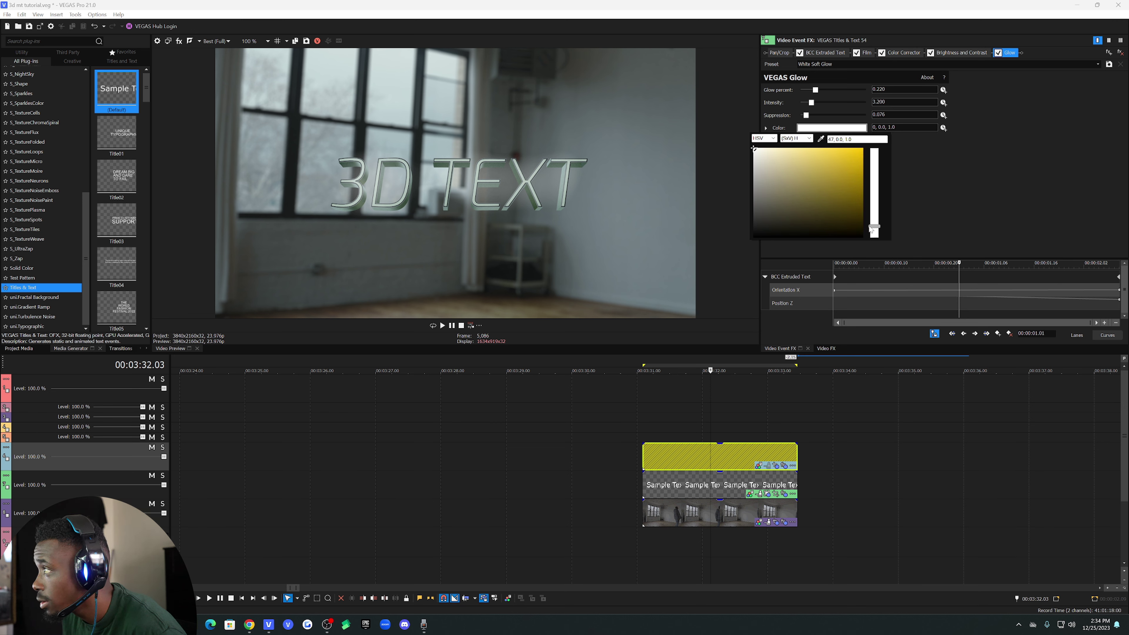
click(814, 151)
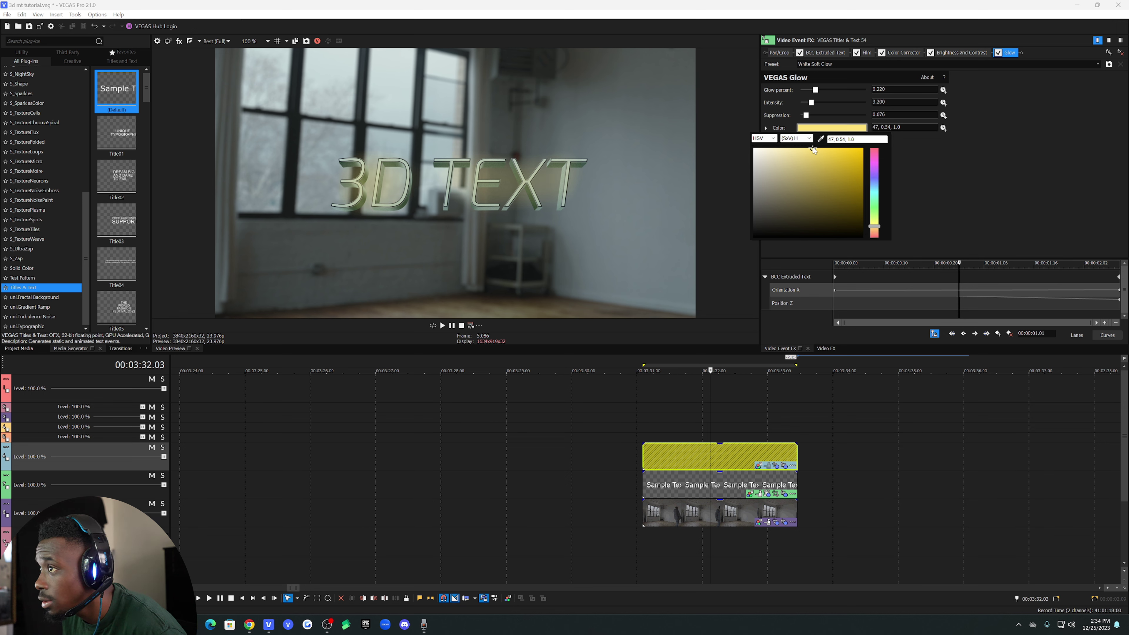
drag(813, 150, 797, 150)
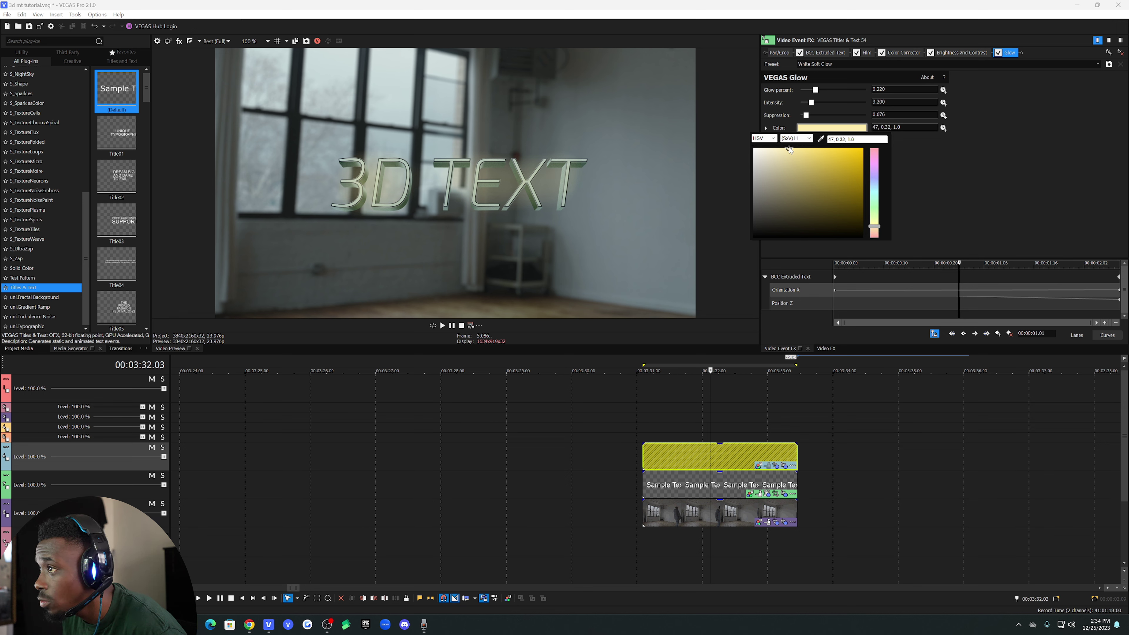
drag(785, 150, 773, 150)
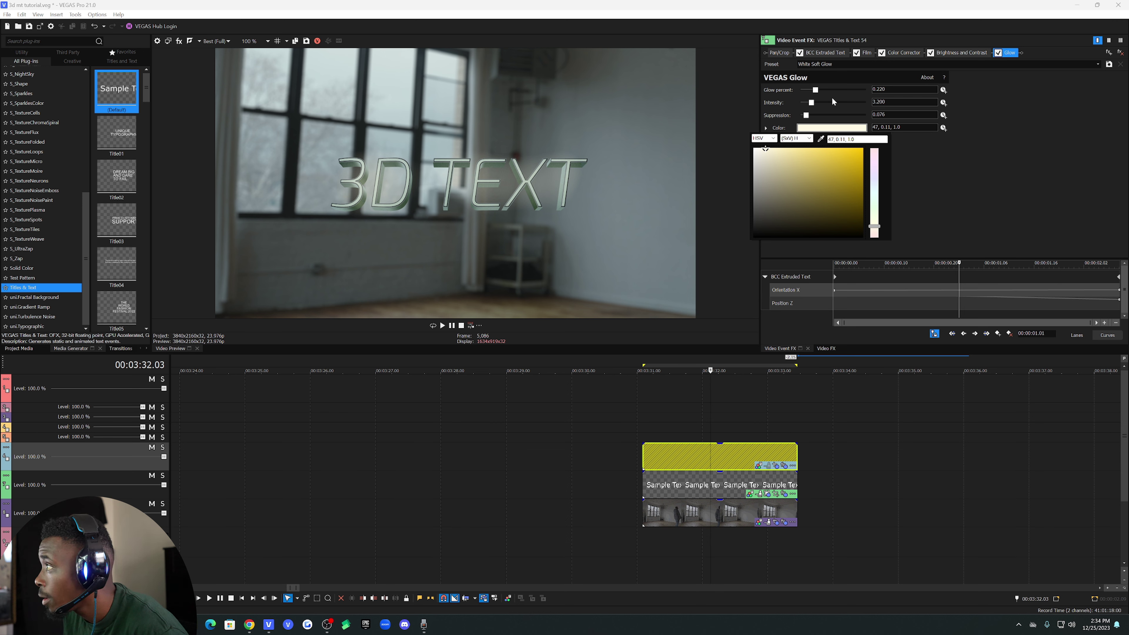
click(1009, 52)
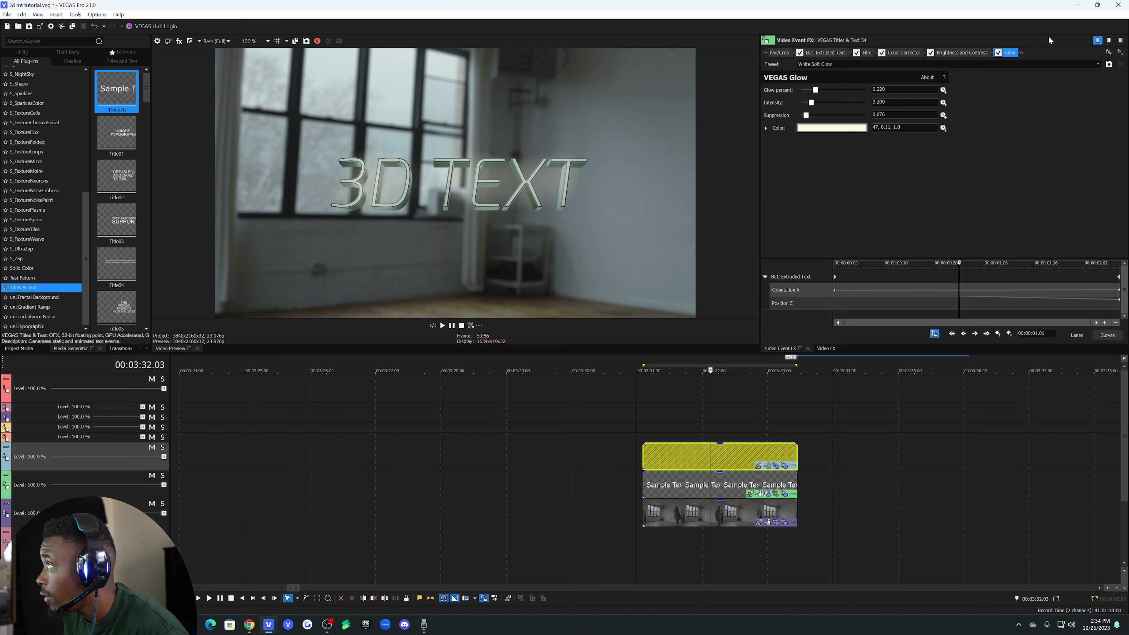
click(1120, 52)
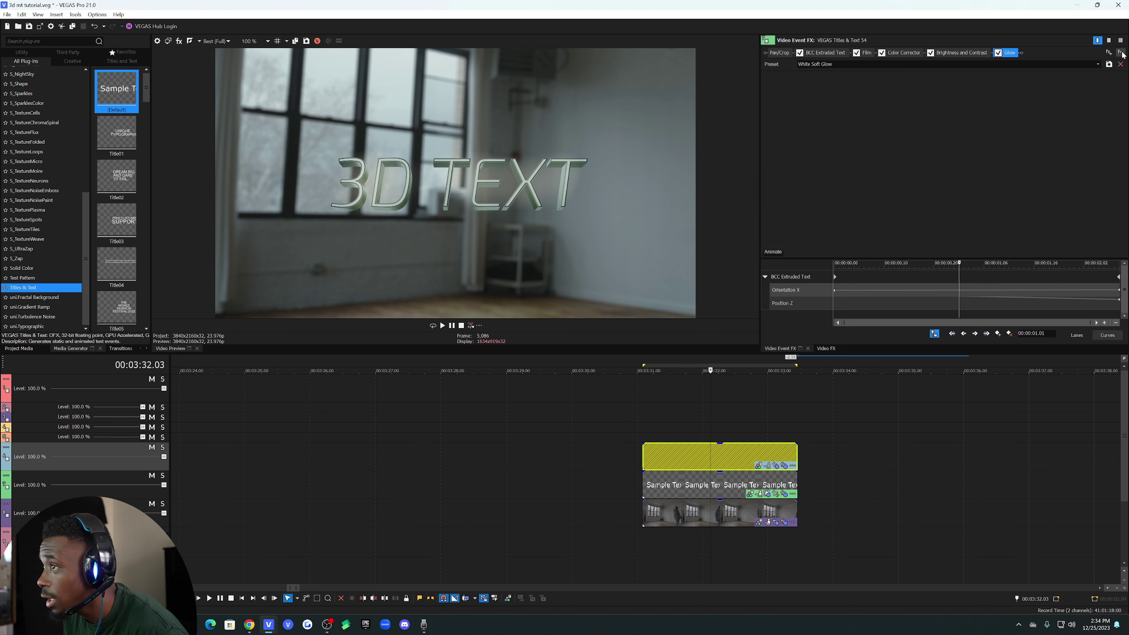
- Add the default S_Glow effect to the text event and set its glow colour to HSV 36, 0.38, 0.98
click(825, 349)
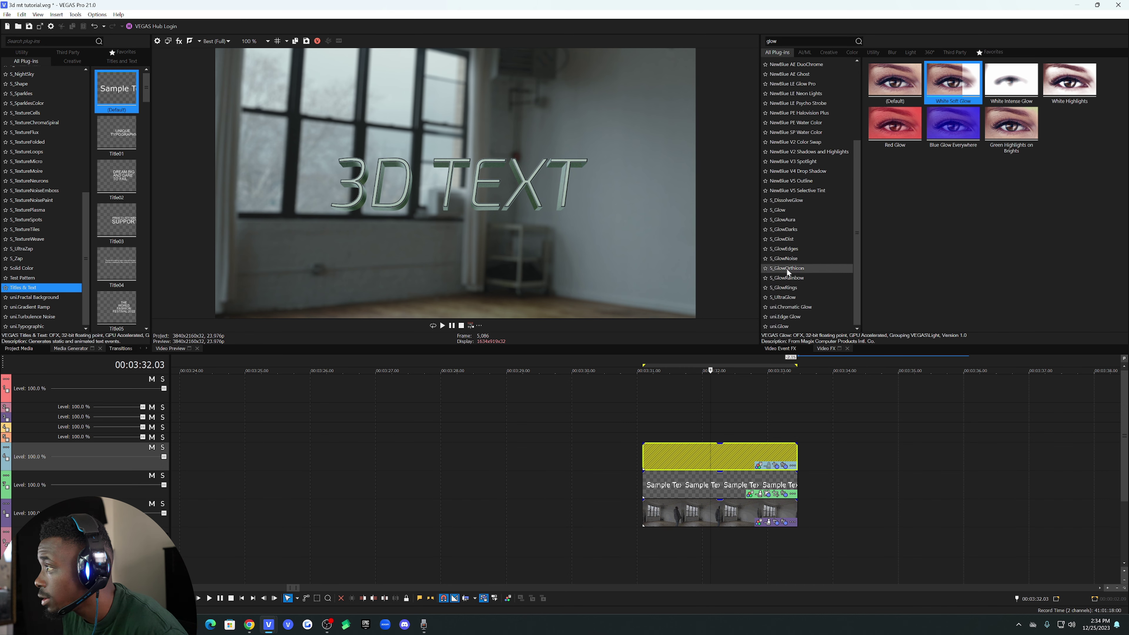
click(778, 210)
drag(712, 476, 710, 482)
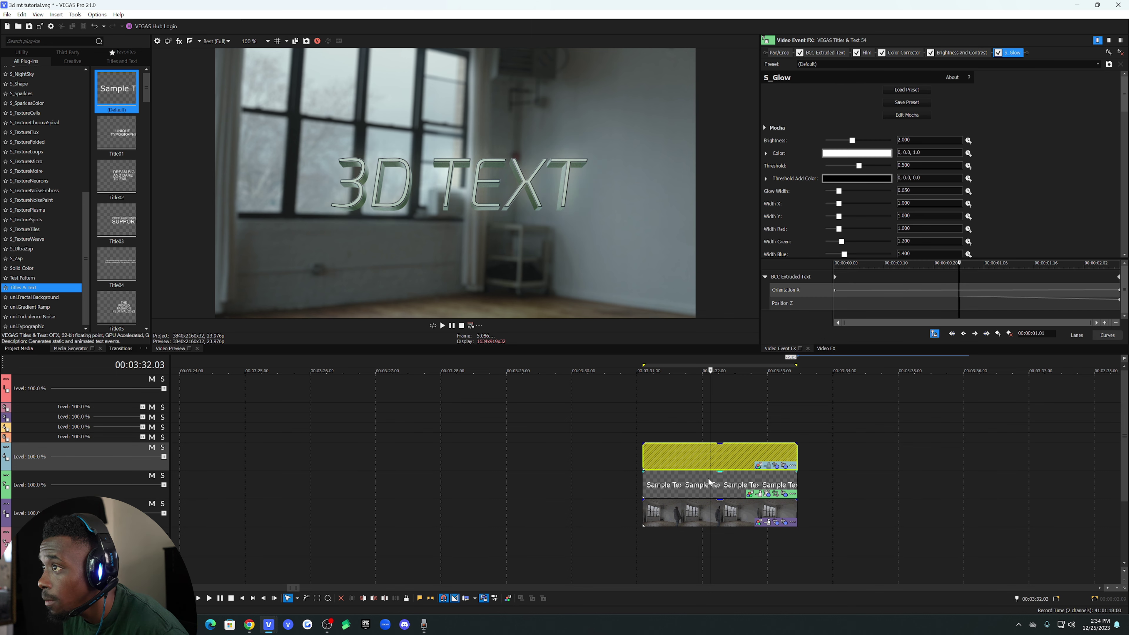
click(864, 154)
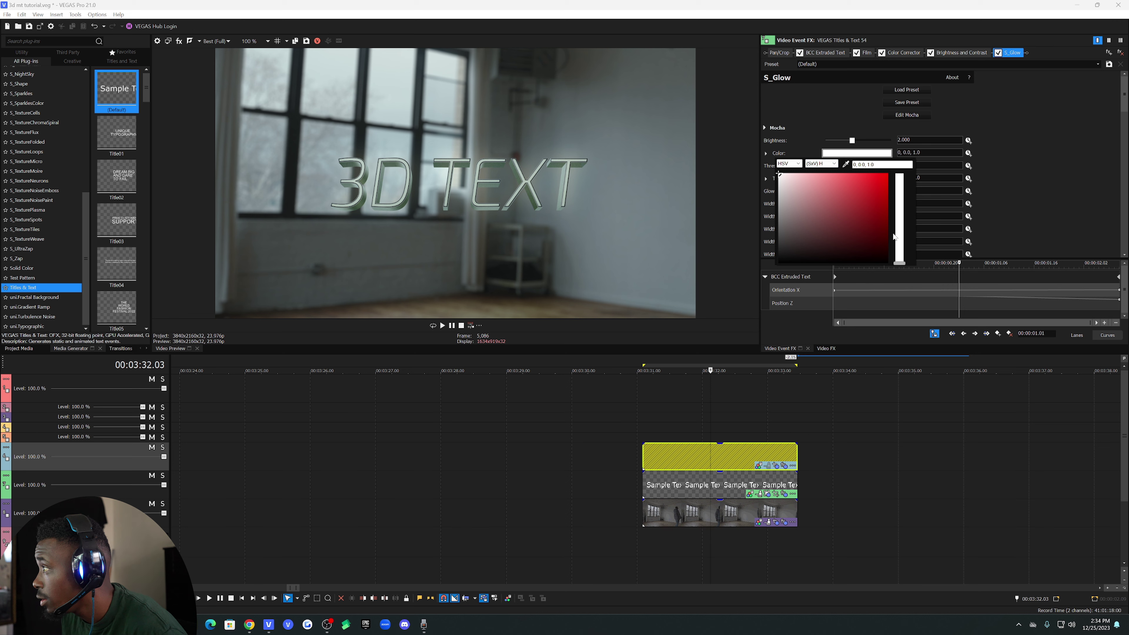
drag(903, 265, 902, 258)
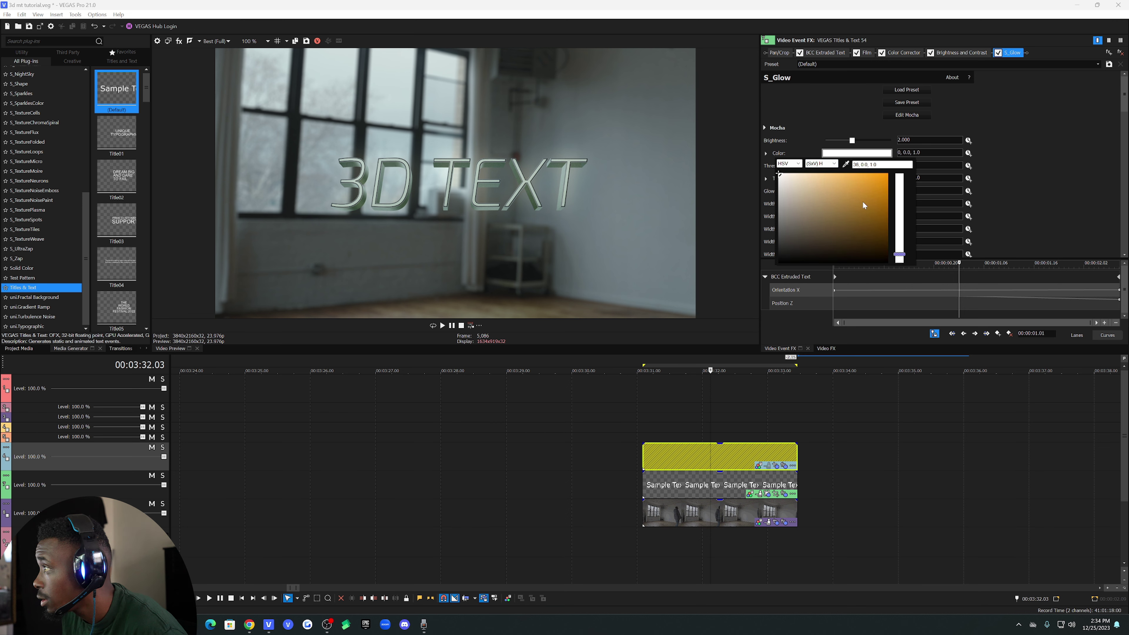
click(821, 174)
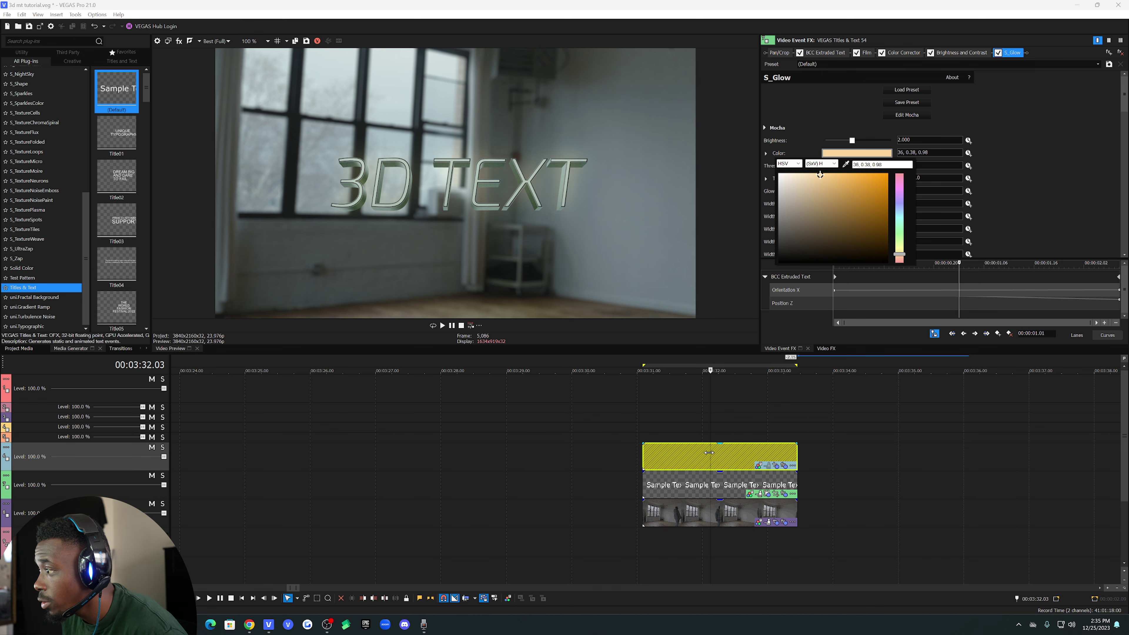
- Play back the looped room clip range and check individual frames to review the glowing animated text
double_click(730, 507)
key(space)
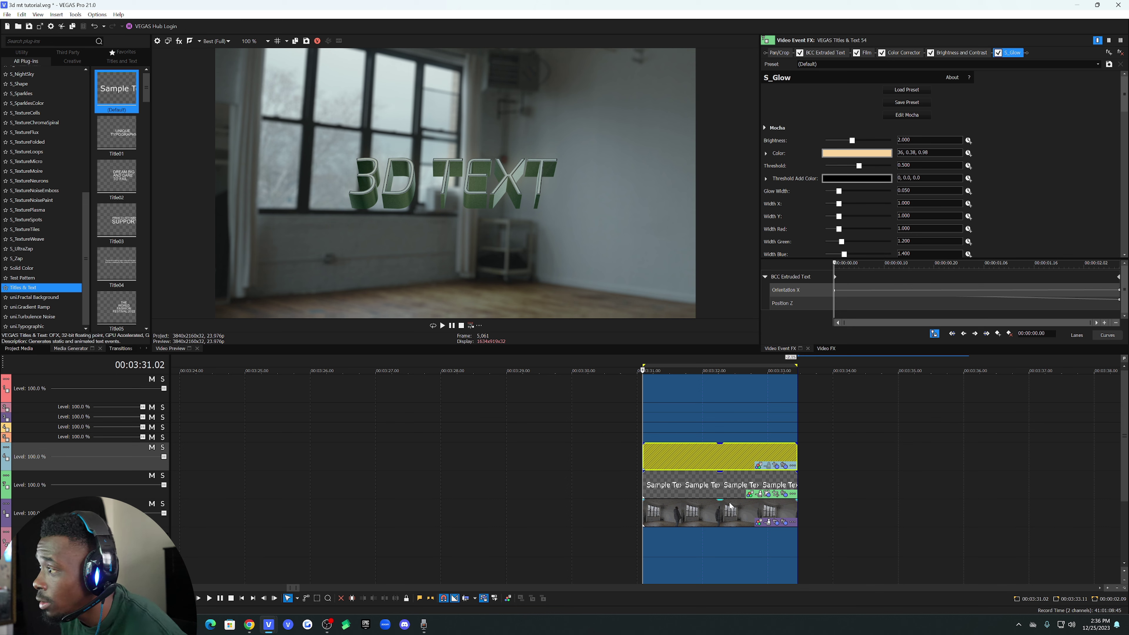
click(672, 454)
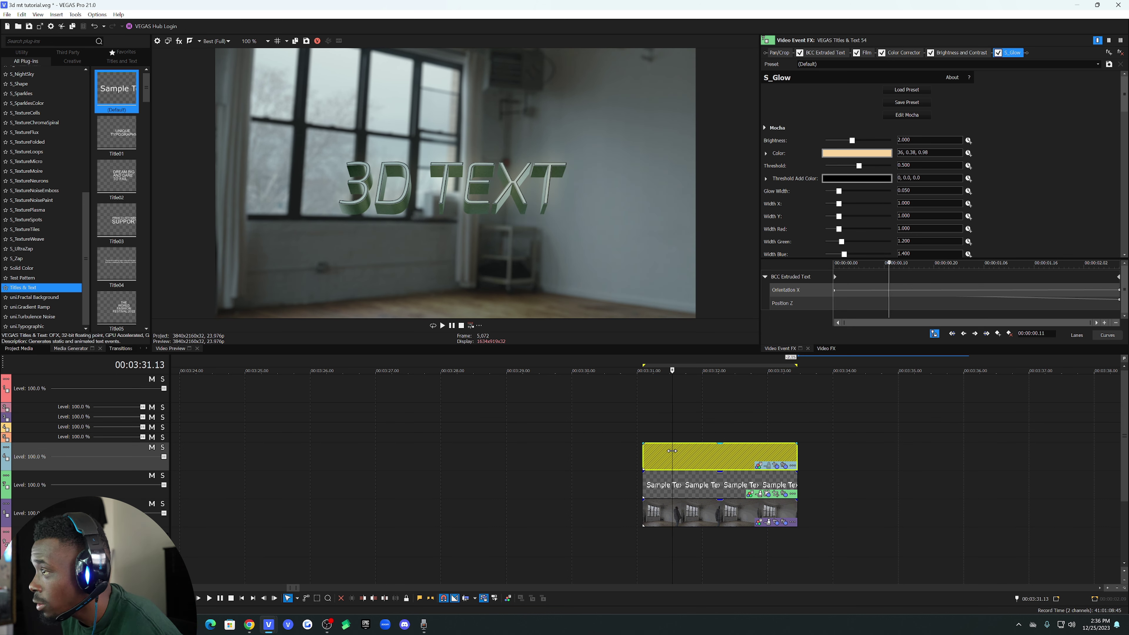
click(701, 450)
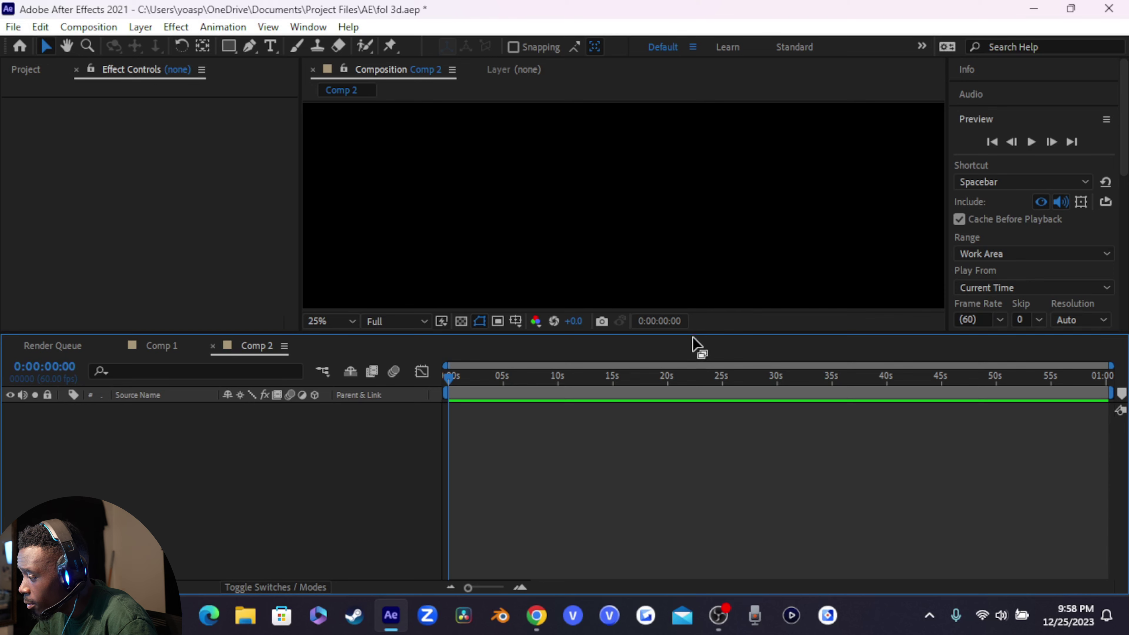
- Switch to After Effects and enlarge Comp 2's composition viewer by shrinking the timeline and Effect Controls areas
drag(694, 333, 650, 382)
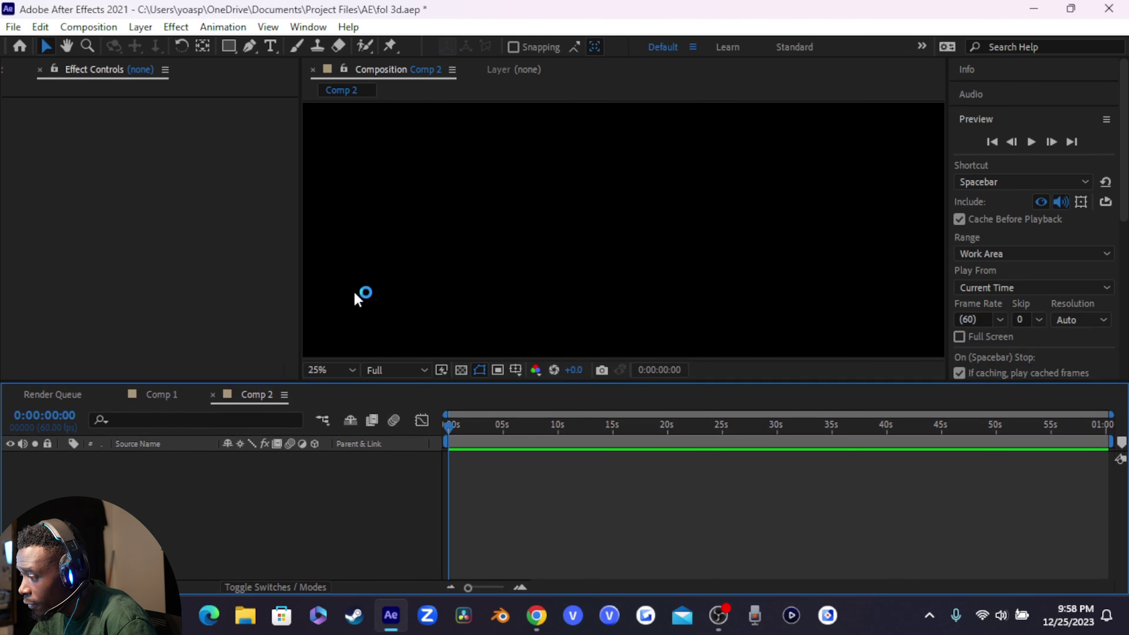
drag(301, 279, 250, 285)
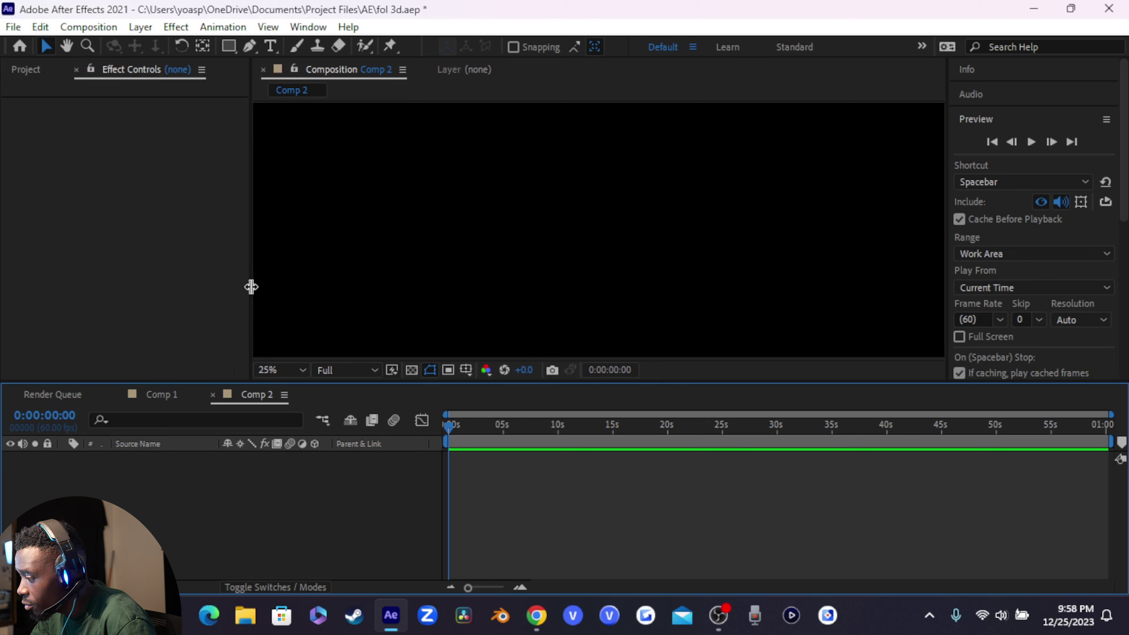
- Create a red 3840 by 2160 px solid layer in Comp 2
right_click(482, 472)
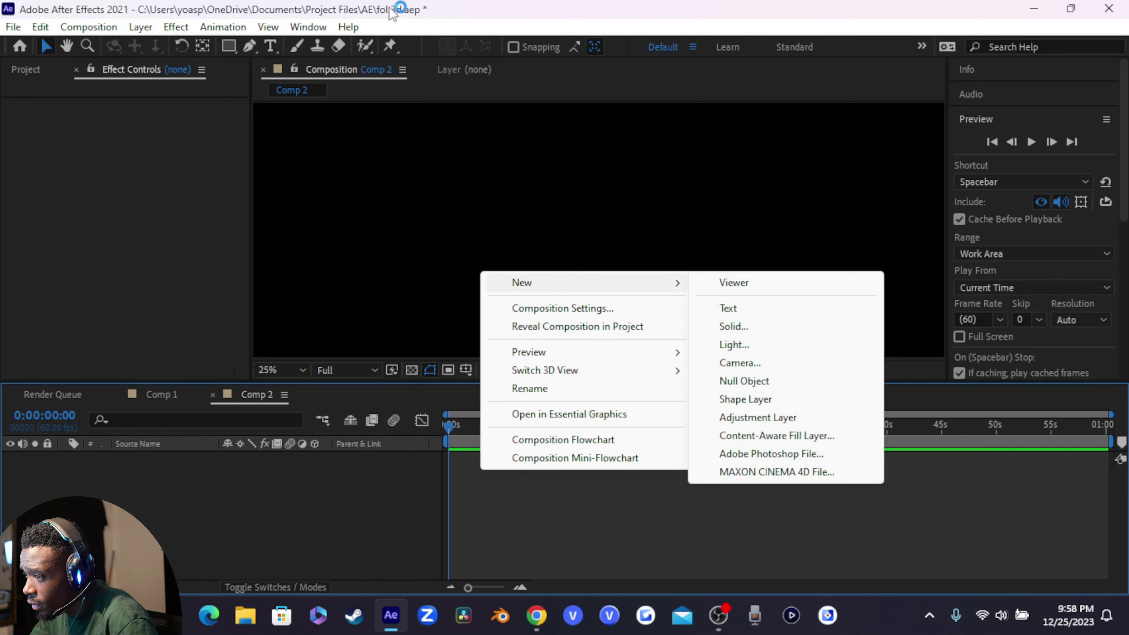
click(240, 191)
right_click(464, 483)
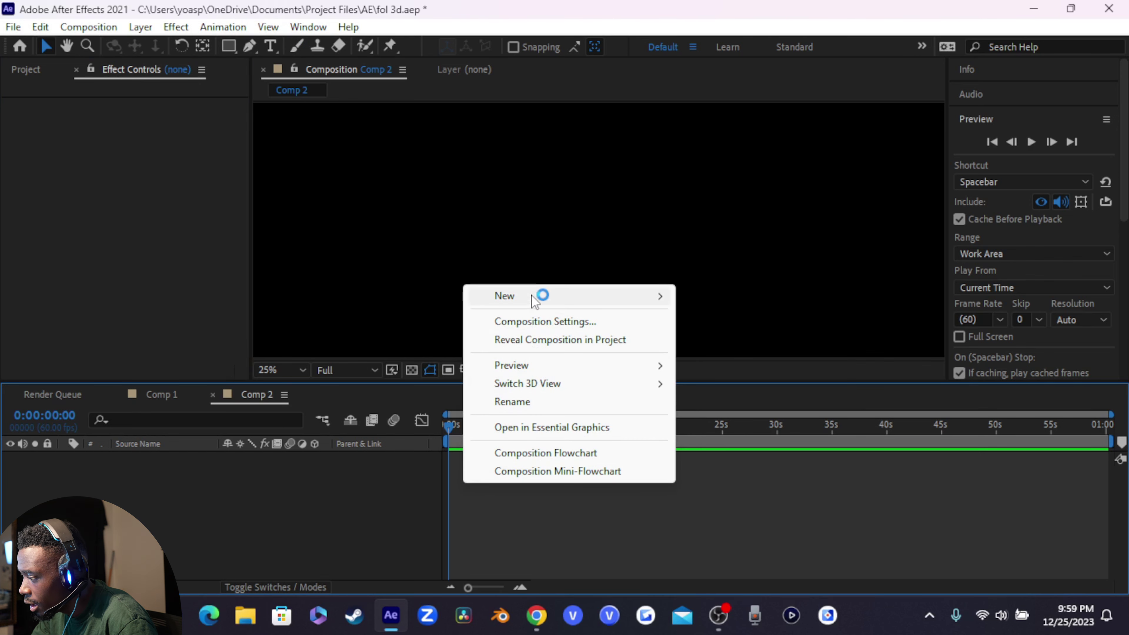
mouse_move(533, 295)
click(778, 334)
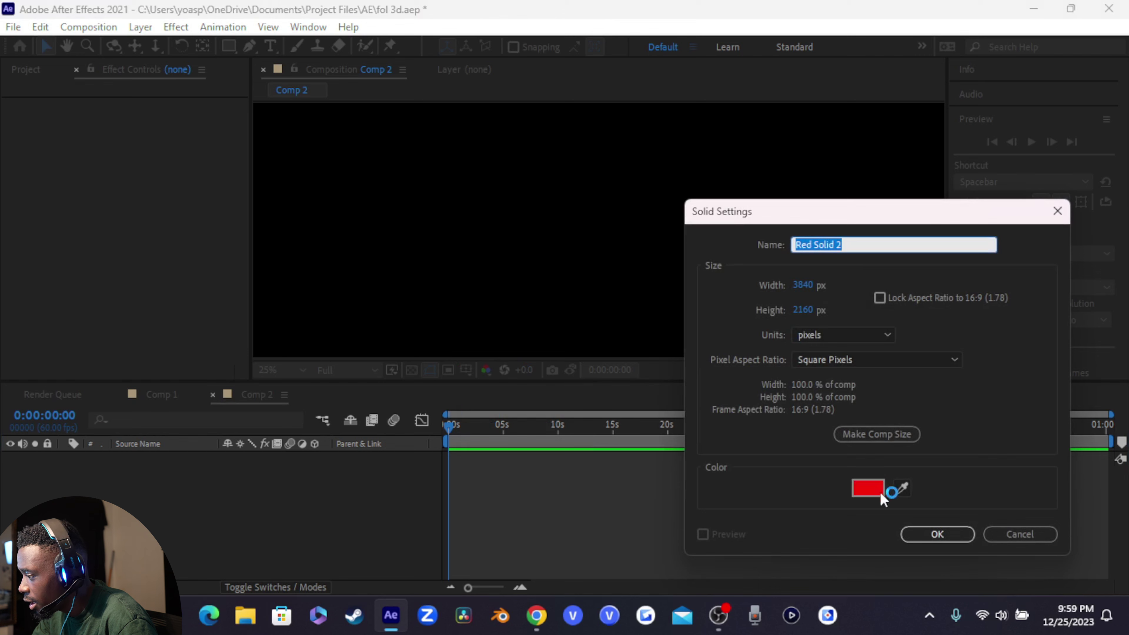
click(937, 534)
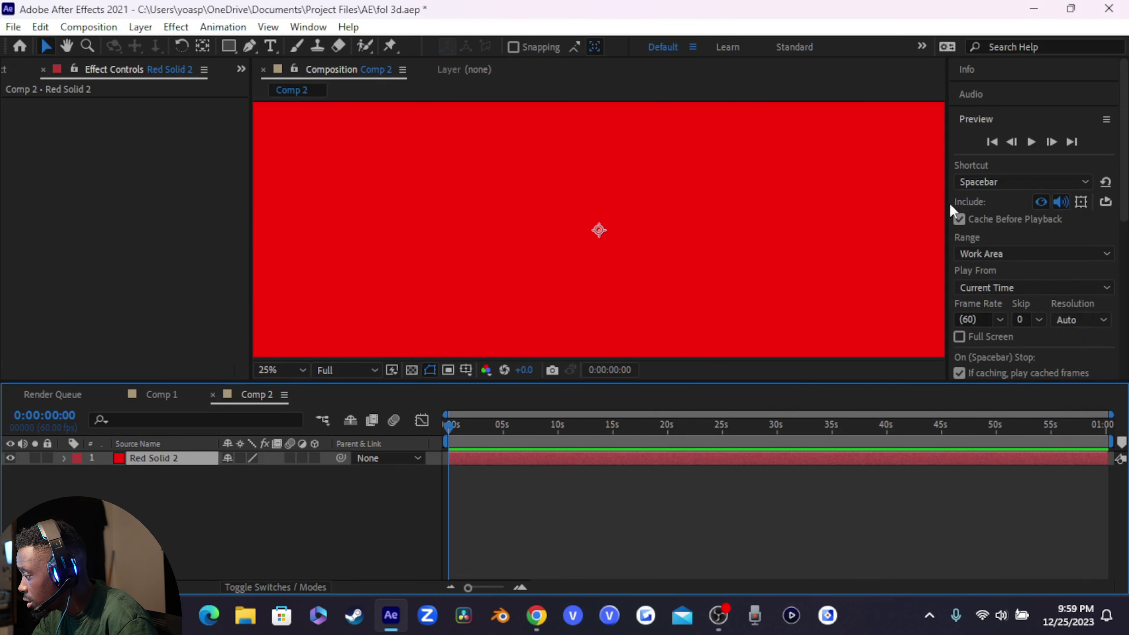
- Set the preview frame rate to 15
scroll(989, 187, down, 3)
click(973, 223)
text(15)
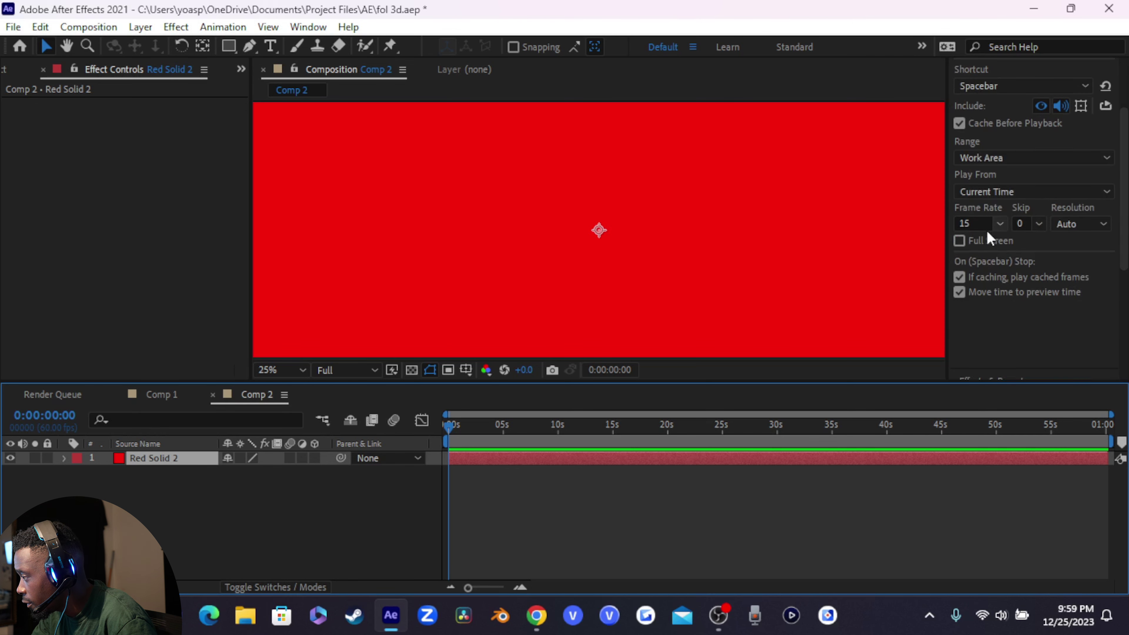
- Search the effects for "eleme" and apply the Video Copilot Element effect to the red solid layer
scroll(989, 240, up, 3)
click(985, 142)
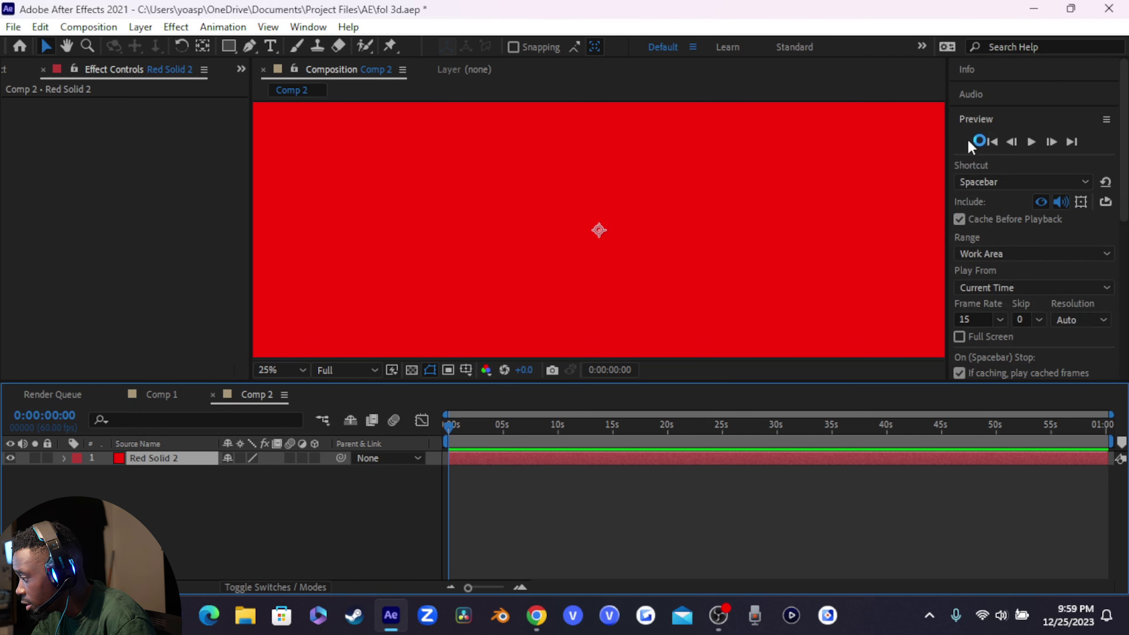
click(996, 119)
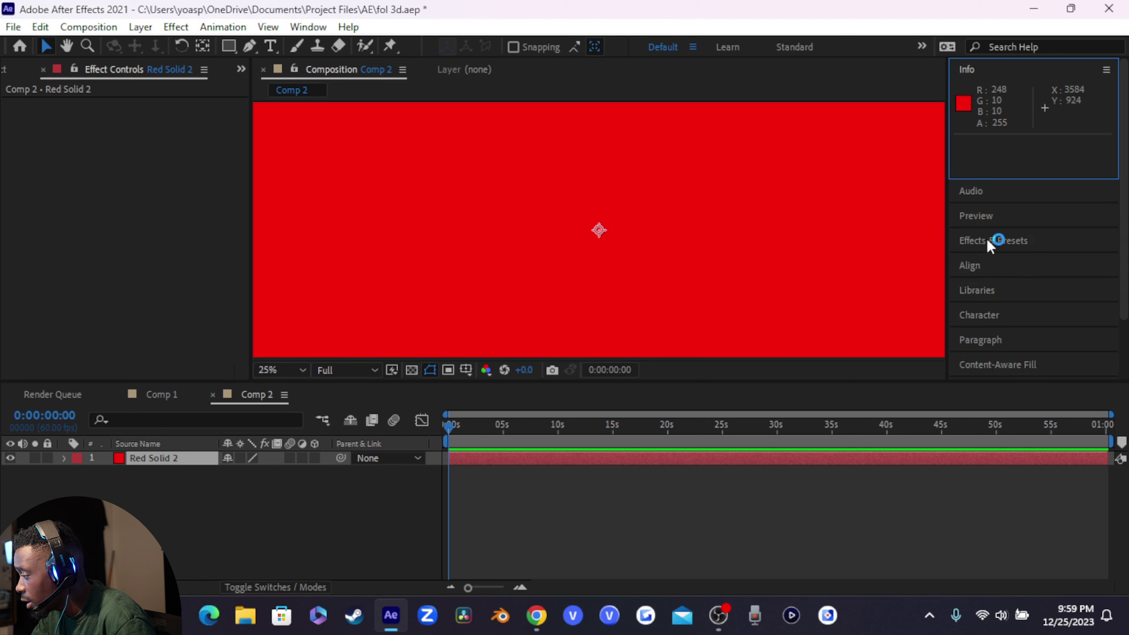
click(998, 241)
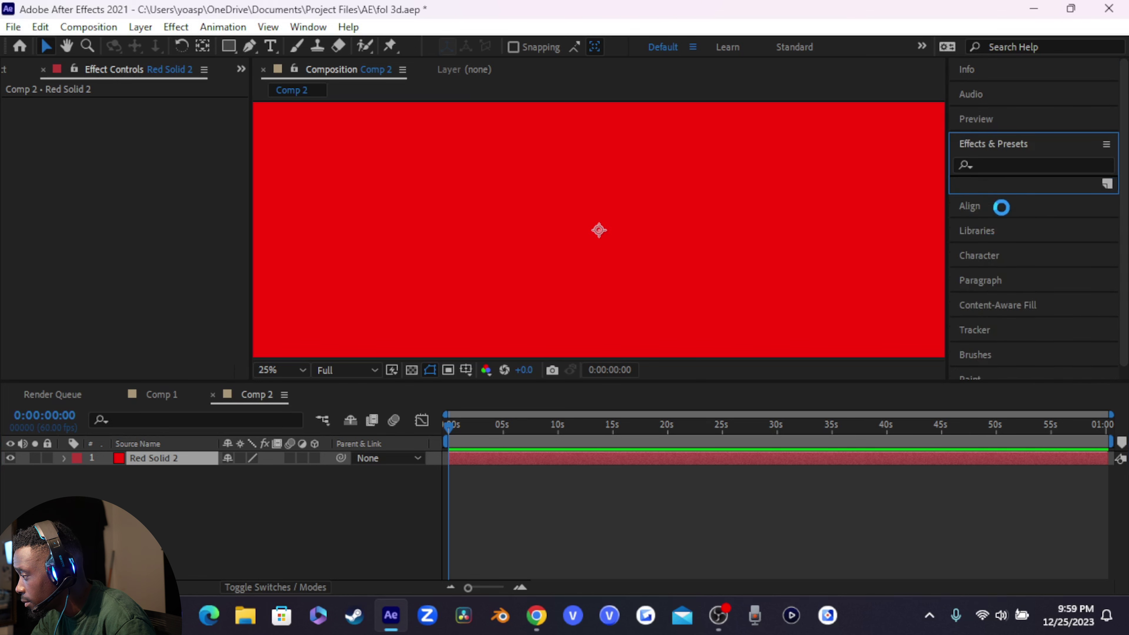
click(989, 163)
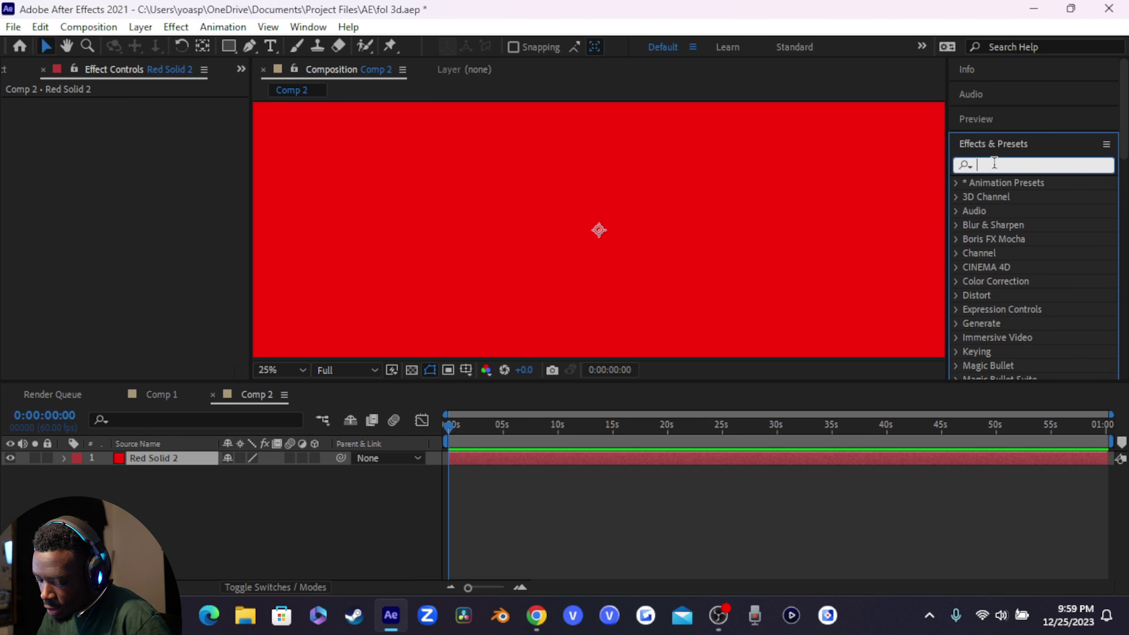
text(eleme)
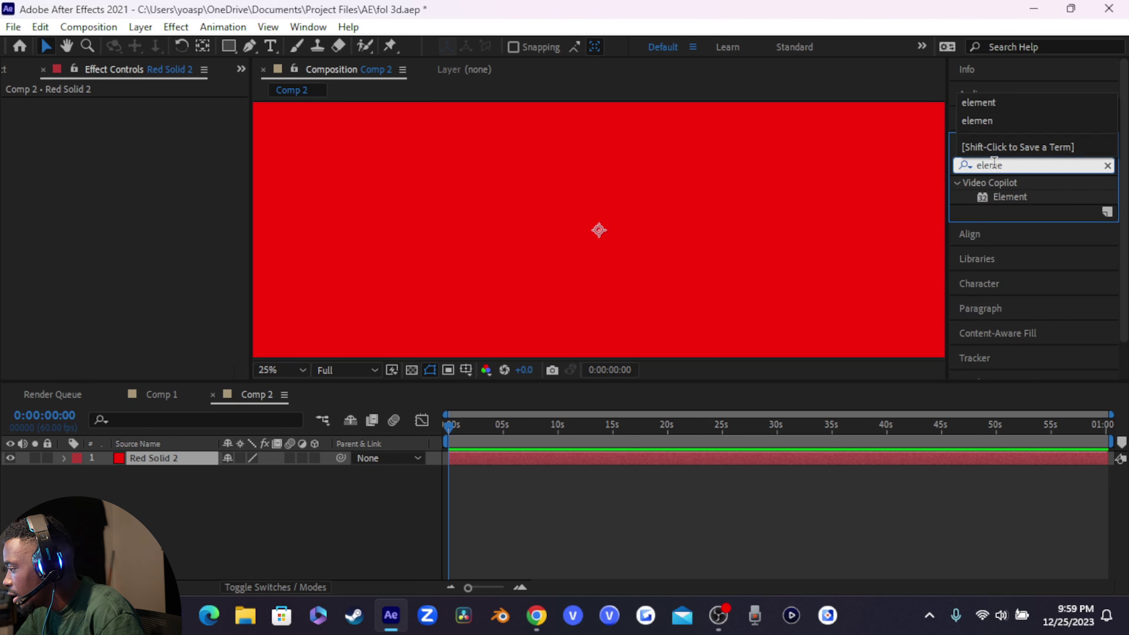
click(1014, 198)
drag(1016, 201, 627, 450)
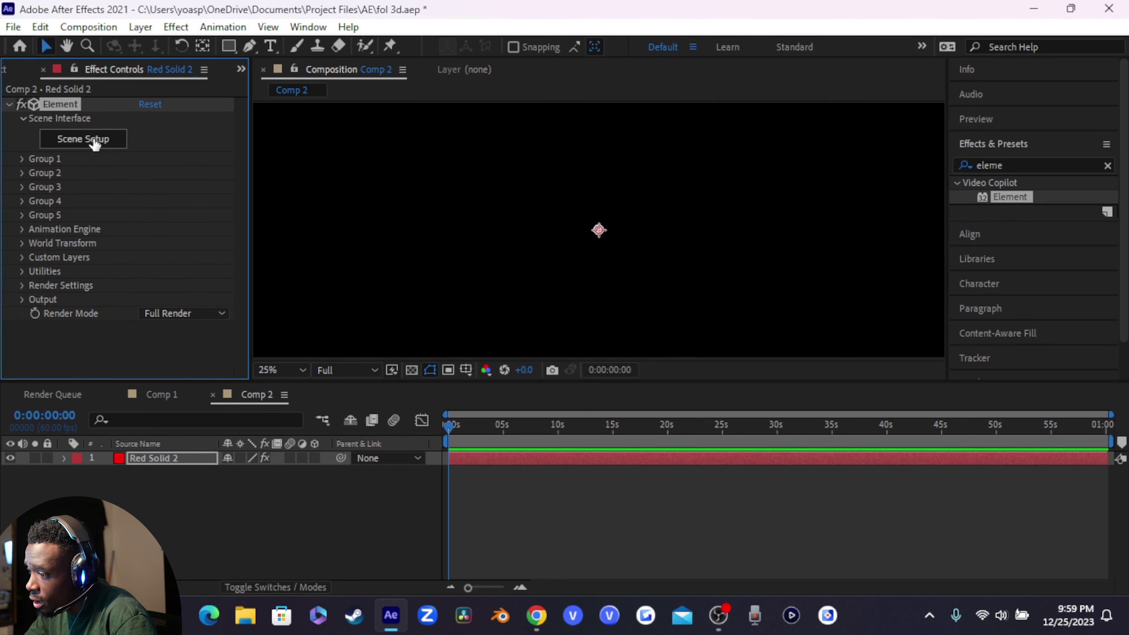
- Open Element's Scene Setup and import the ll beta.obj model with the default import preferences
click(107, 149)
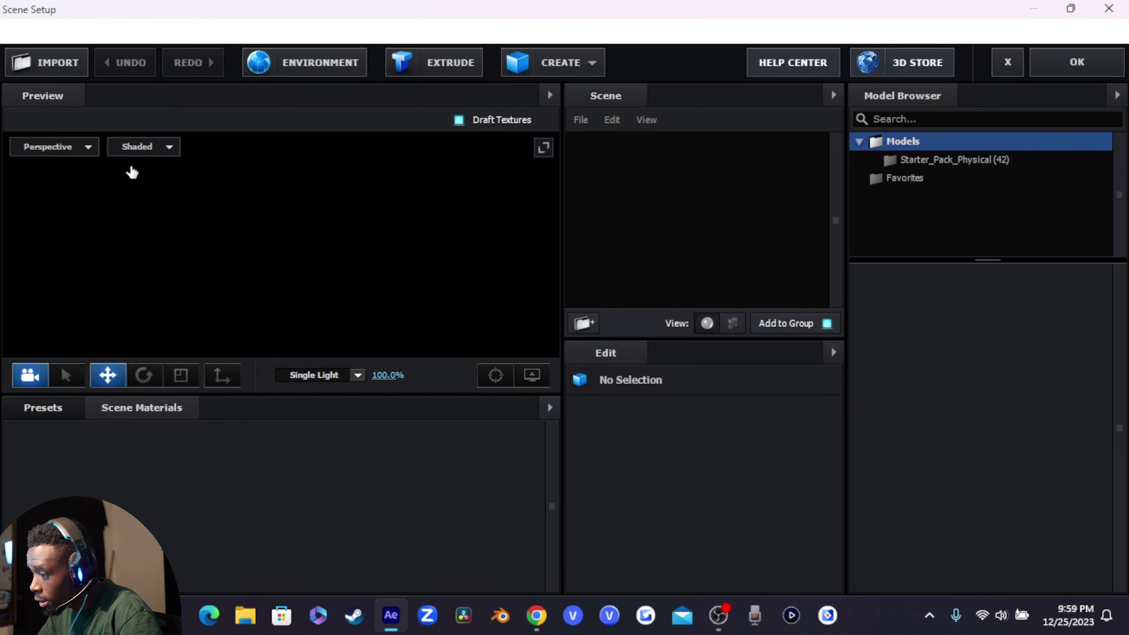
mouse_move(365, 302)
mouse_down()
mouse_move(247, 317)
mouse_move(366, 320)
mouse_move(302, 340)
mouse_move(318, 280)
mouse_move(338, 290)
mouse_move(343, 257)
mouse_move(328, 292)
mouse_move(372, 259)
mouse_move(348, 312)
mouse_up()
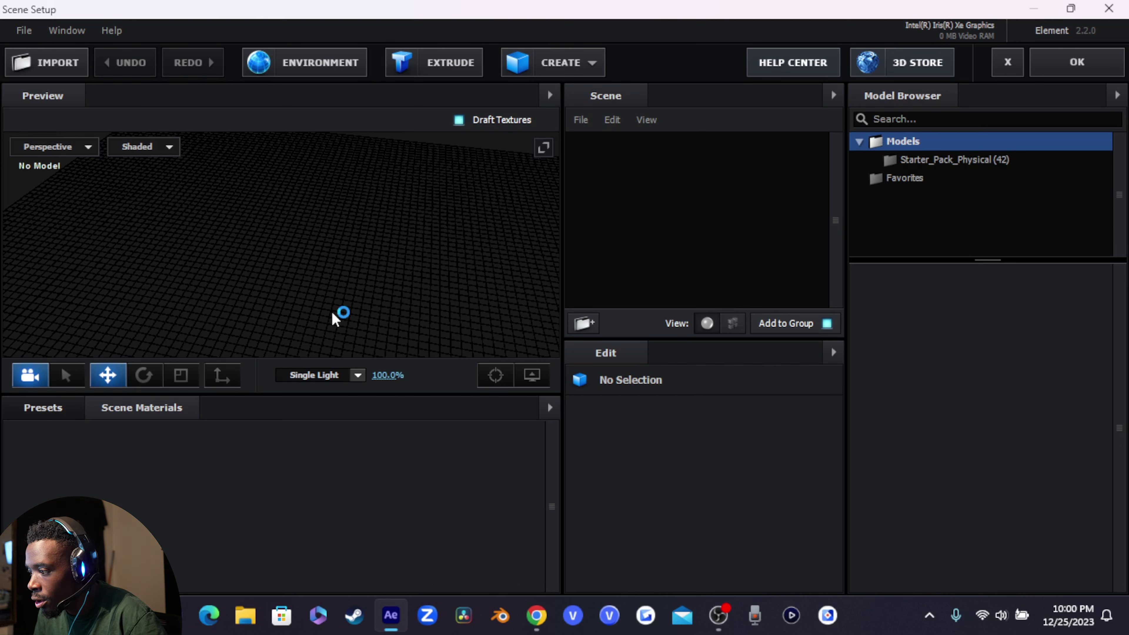
drag(336, 319, 366, 285)
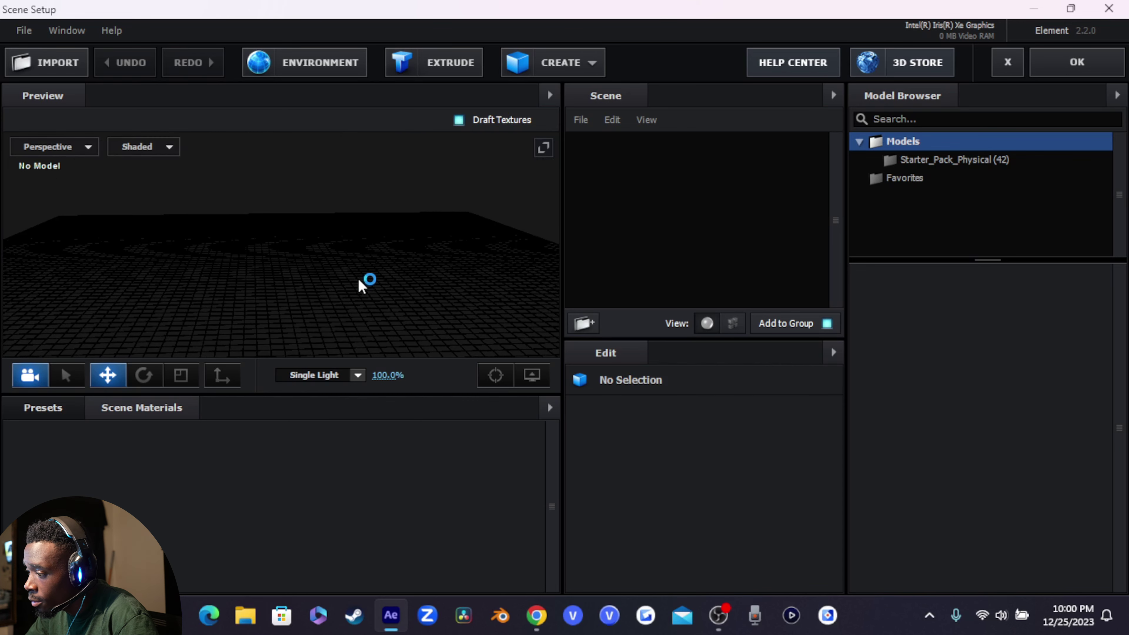
click(63, 71)
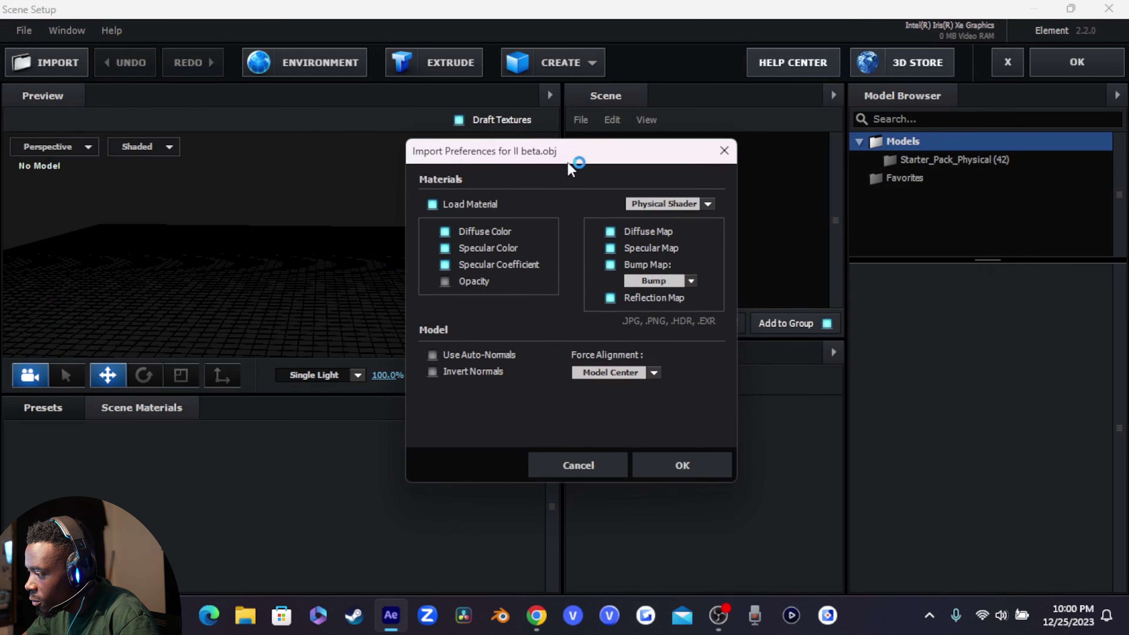
drag(565, 153, 475, 140)
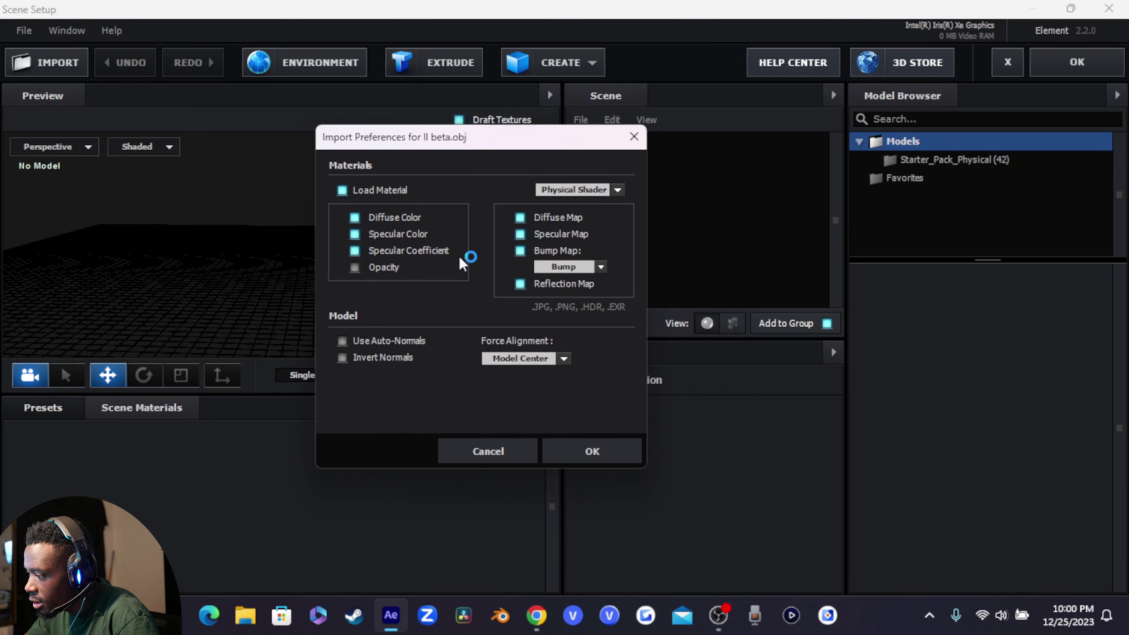
click(622, 459)
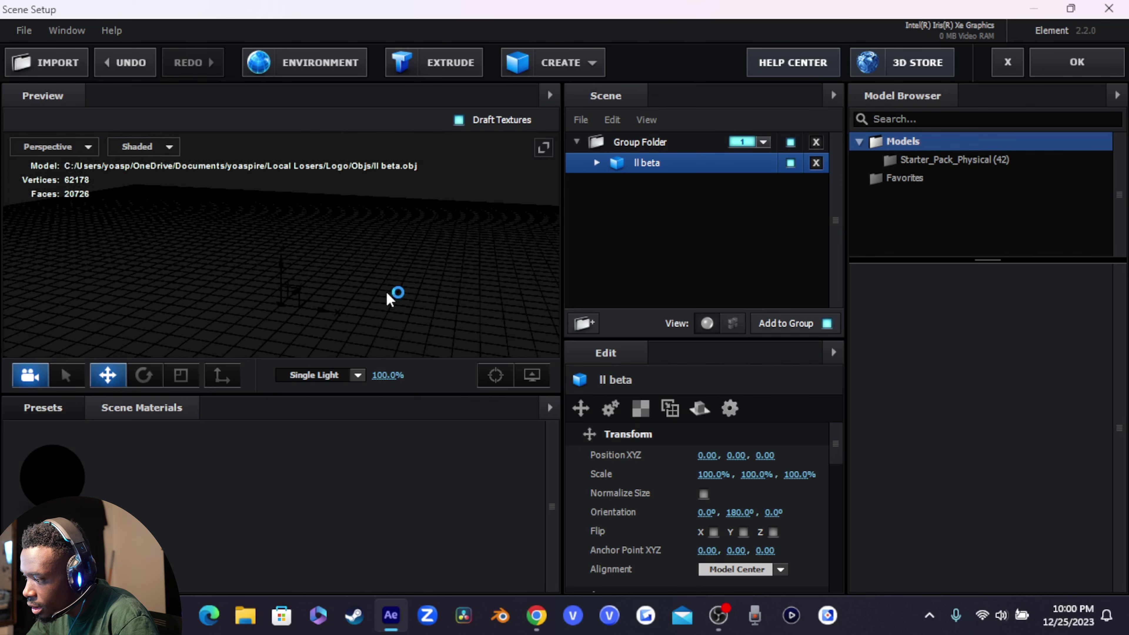
- Enable Normalize Size for the ll beta model and check it in the preview
scroll(716, 499, down, 3)
scroll(716, 497, up, 3)
click(703, 493)
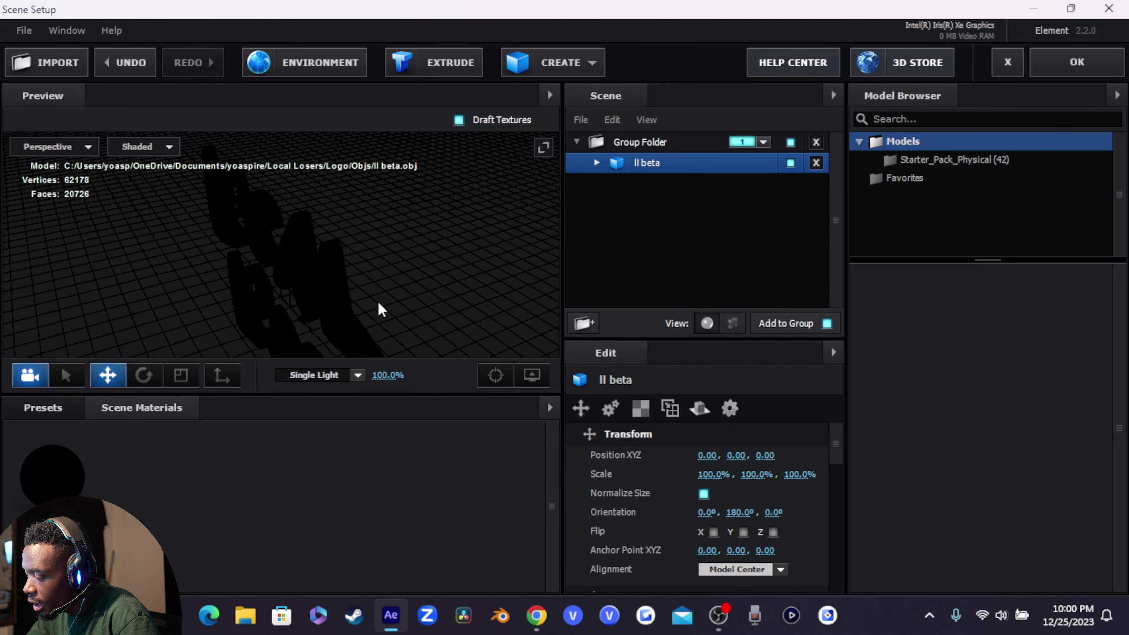
mouse_move(402, 271)
mouse_down()
mouse_move(366, 290)
mouse_move(416, 285)
mouse_up()
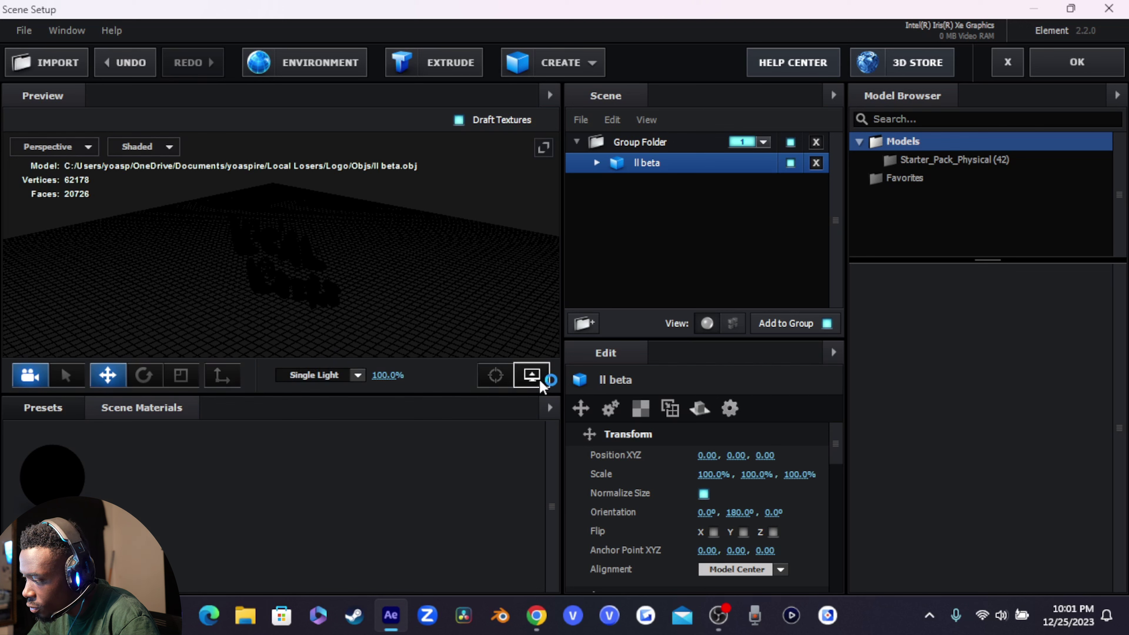
drag(352, 303, 333, 314)
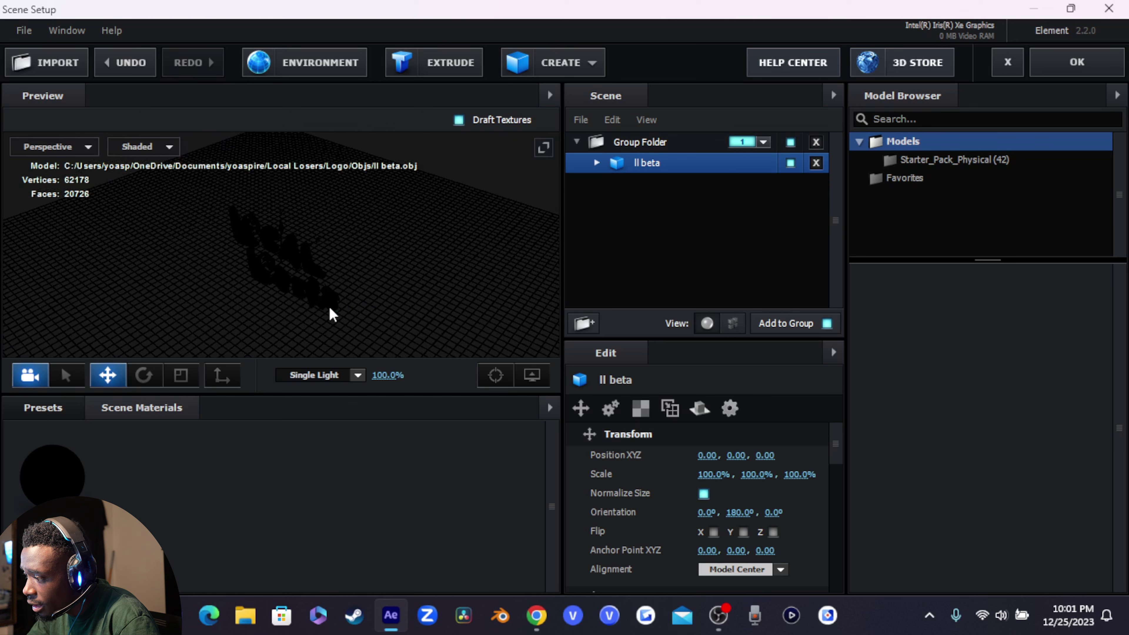
- Load the Default_blurred image as the environment texture of ll beta's Car_chrome material
click(596, 163)
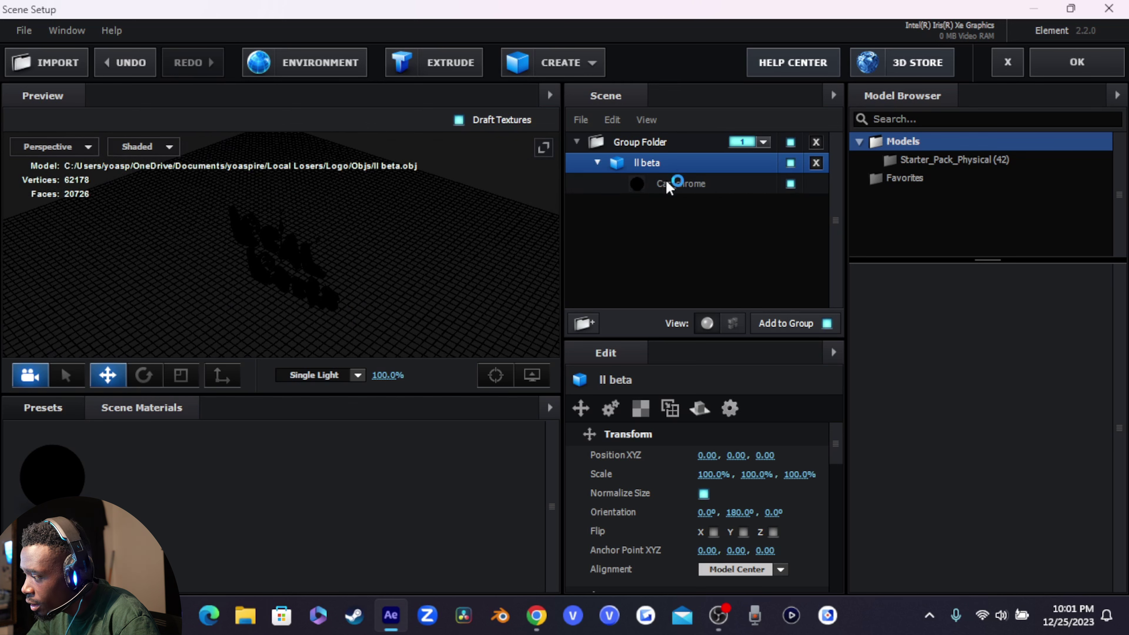
click(694, 183)
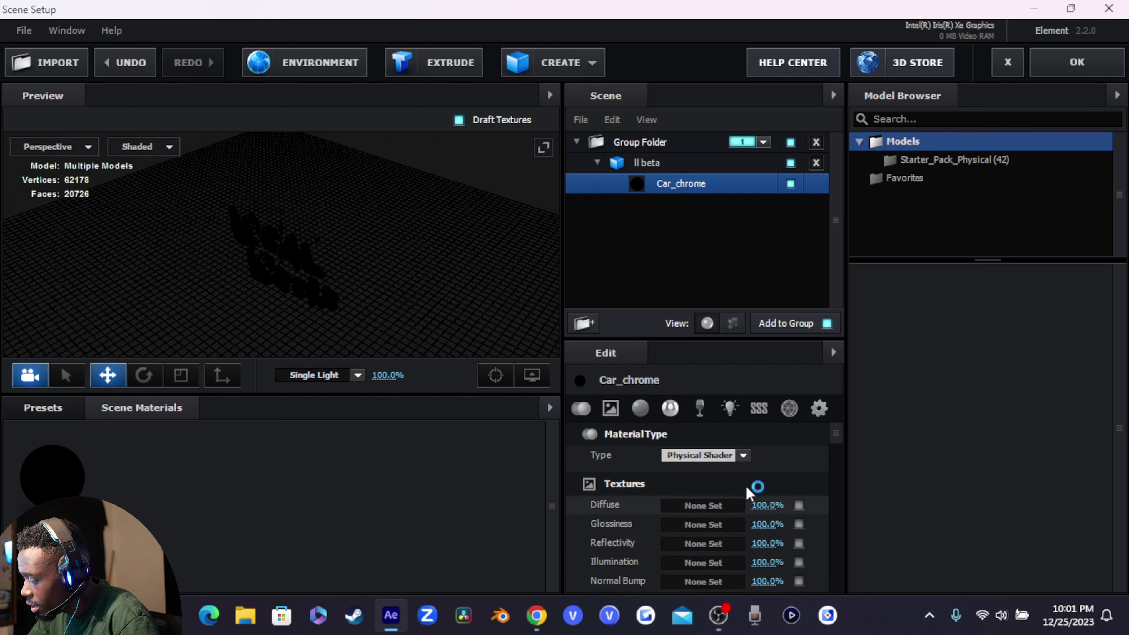
scroll(756, 500, down, 4)
scroll(744, 498, down, 2)
scroll(741, 487, up, 3)
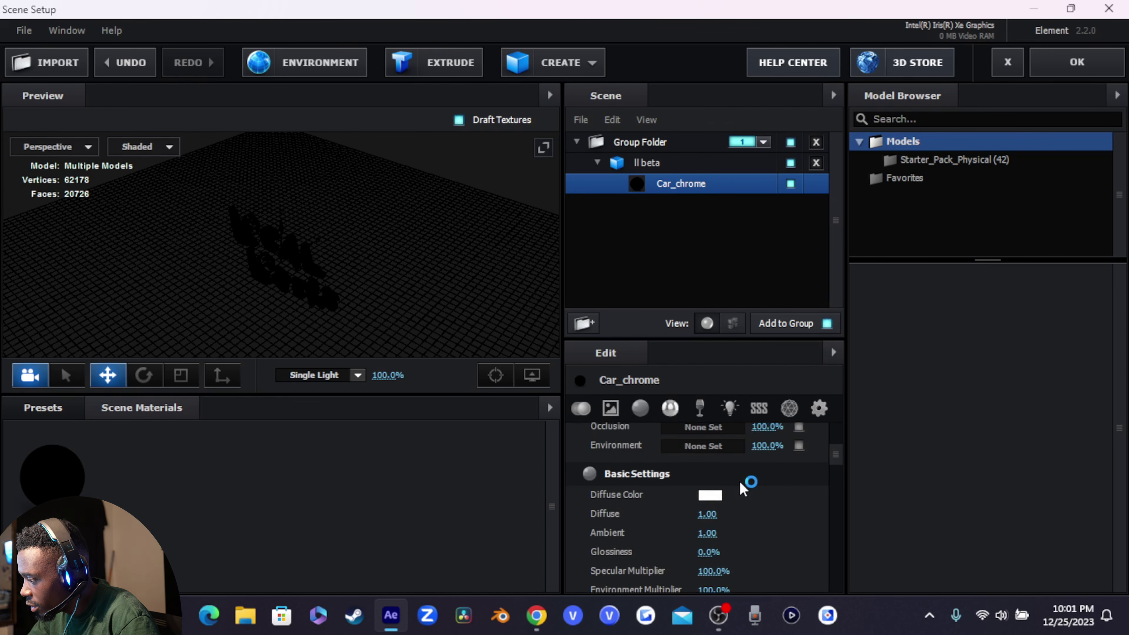
click(713, 447)
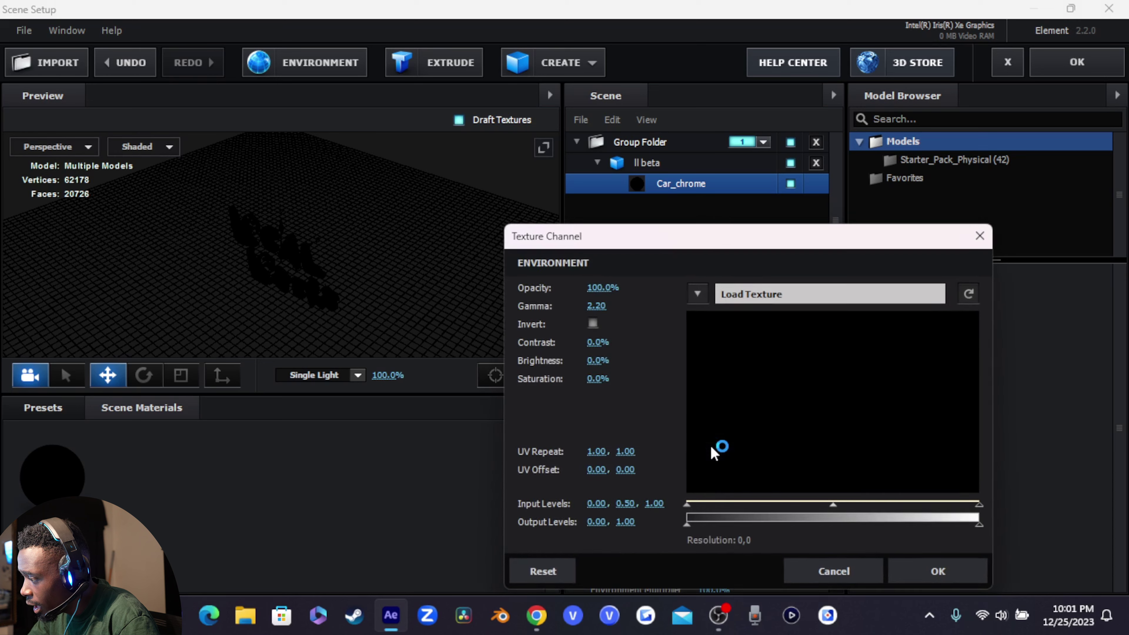
click(845, 294)
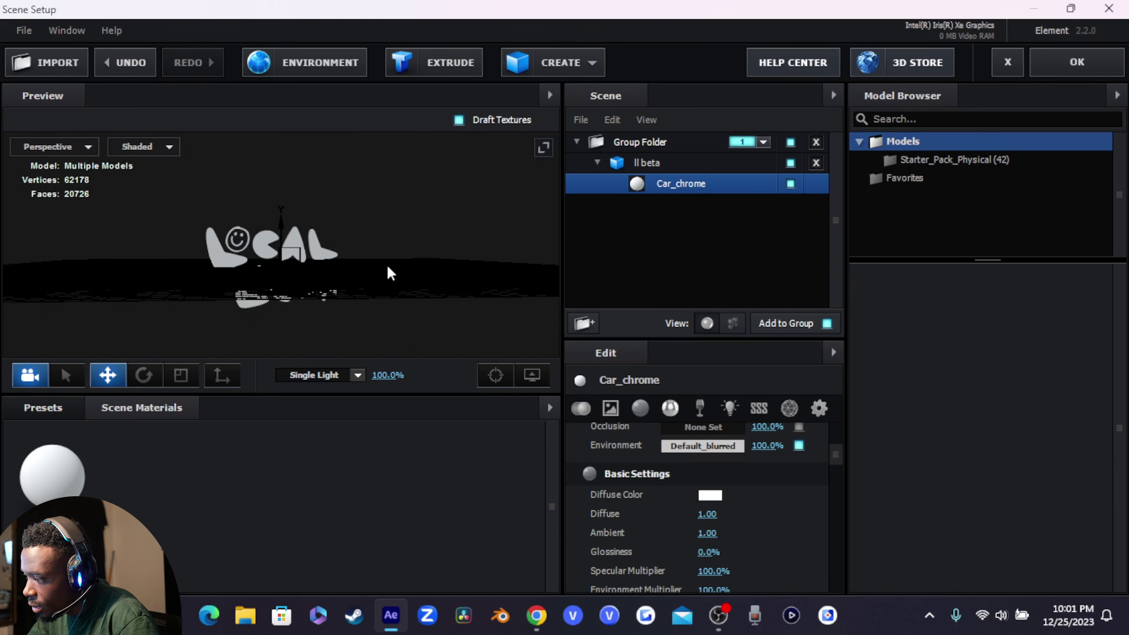
drag(390, 273, 307, 318)
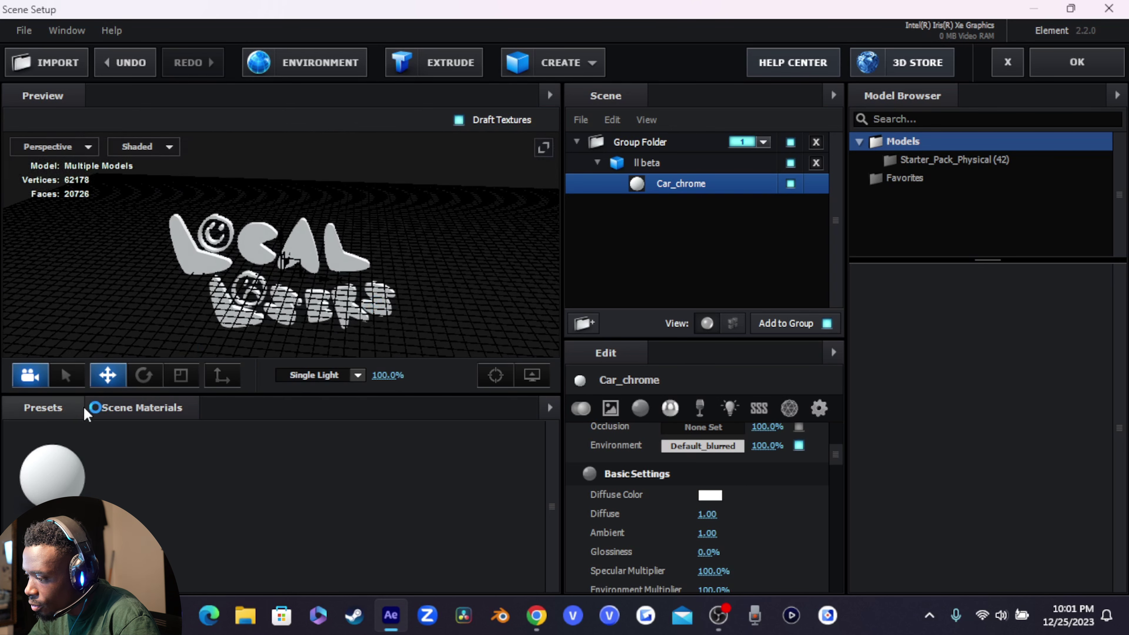
- Replace the model's Car_chrome material with the clean_metal_foil preset from the Metal materials of the shader library
click(64, 403)
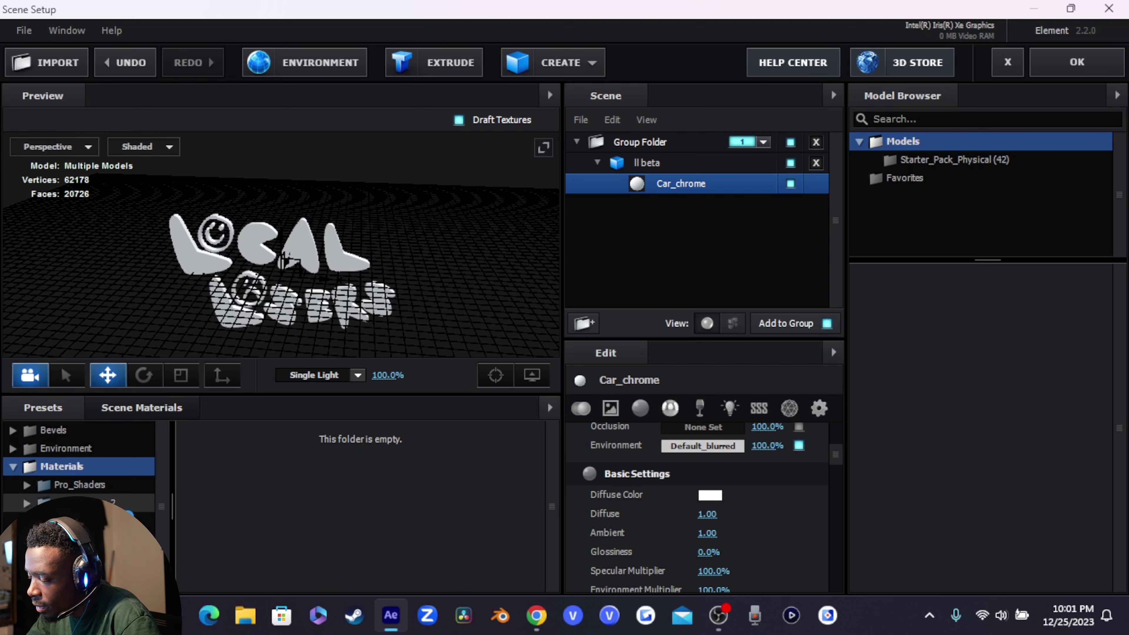
double_click(80, 485)
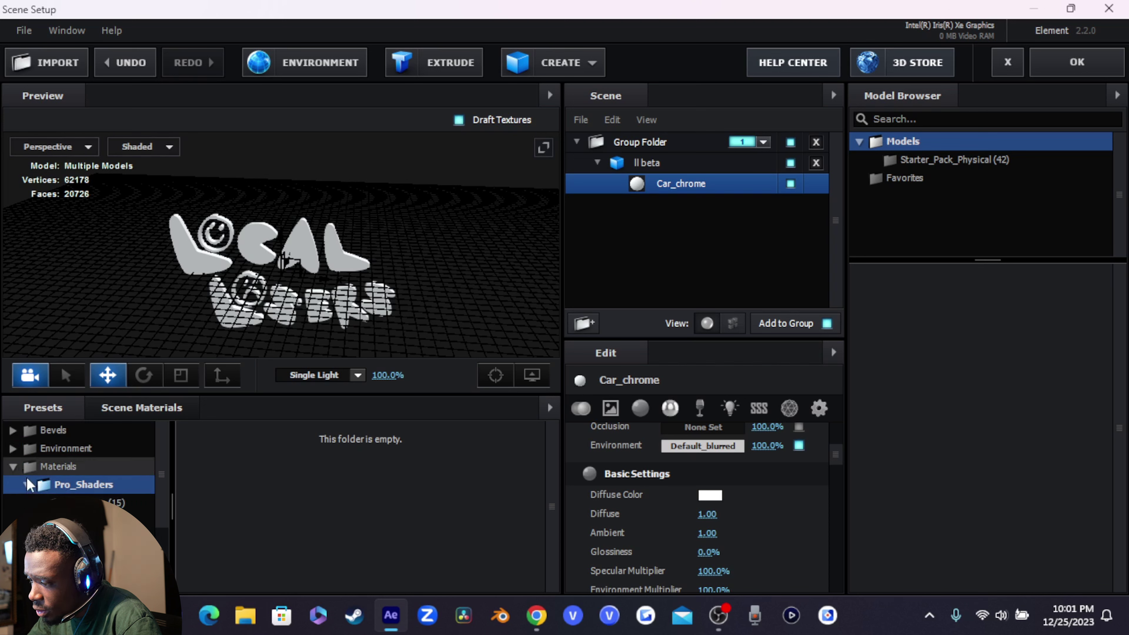
scroll(80, 462, down, 3)
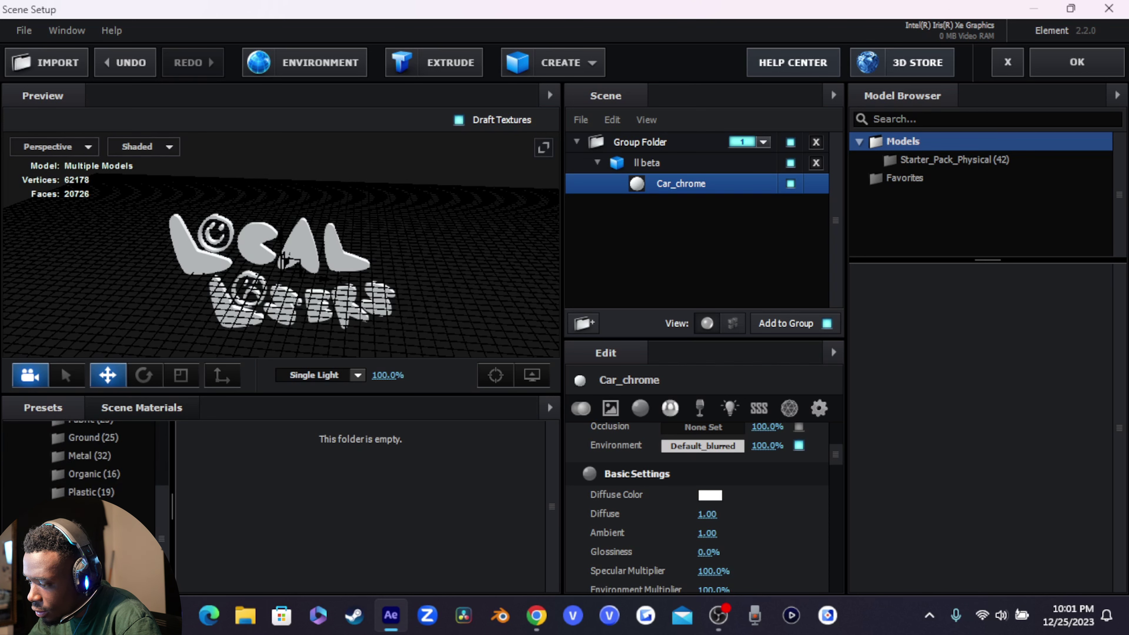
scroll(88, 462, down, 3)
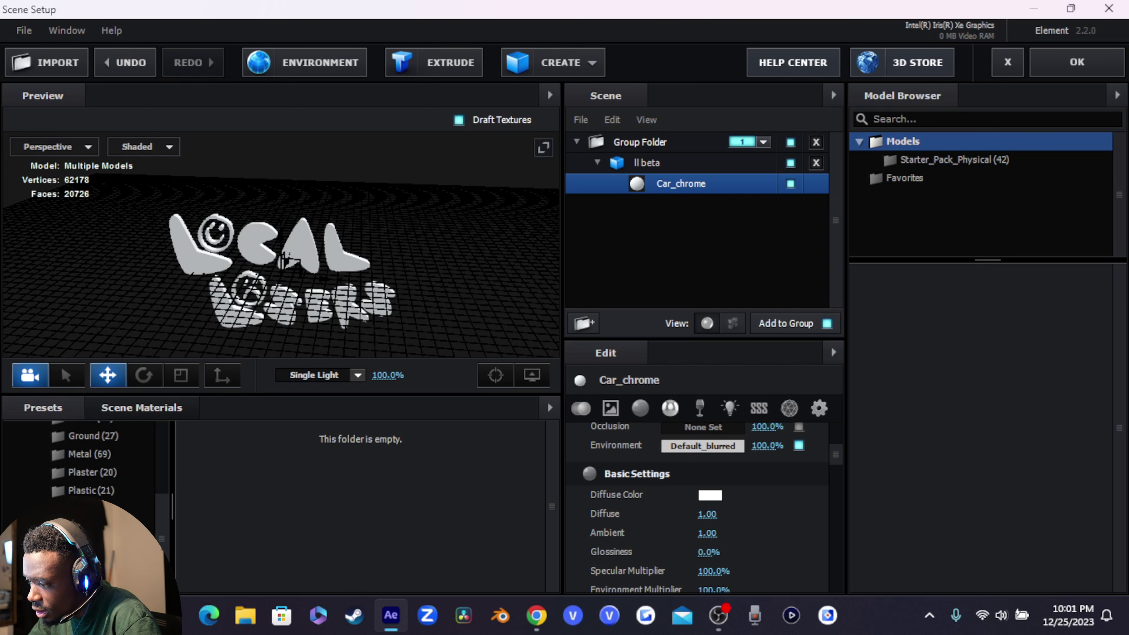
scroll(80, 463, down, 3)
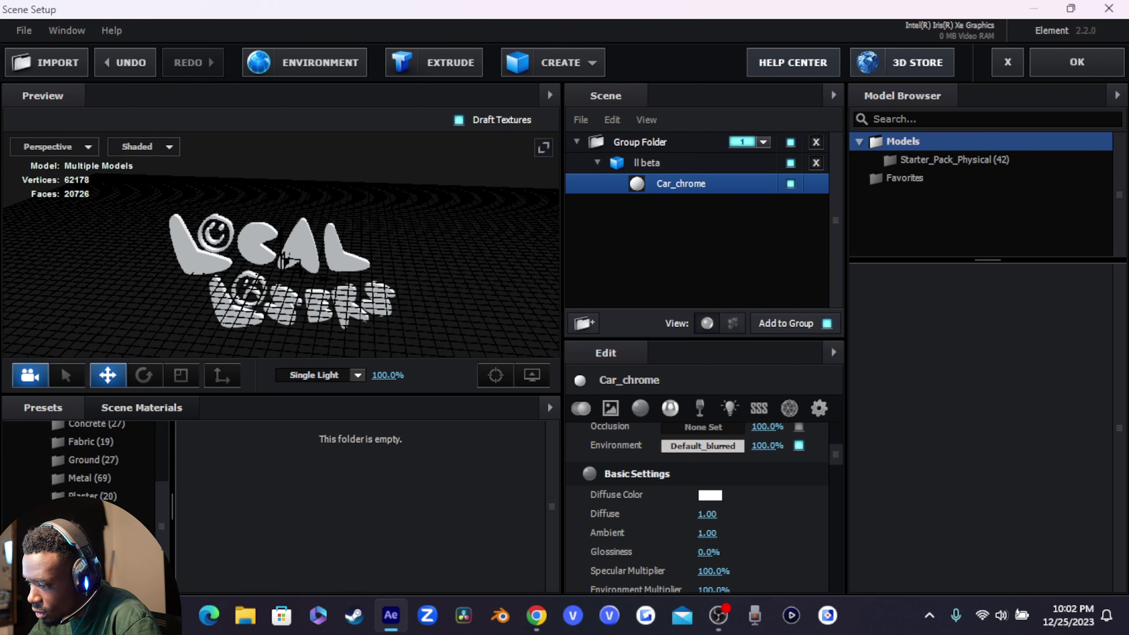
click(100, 478)
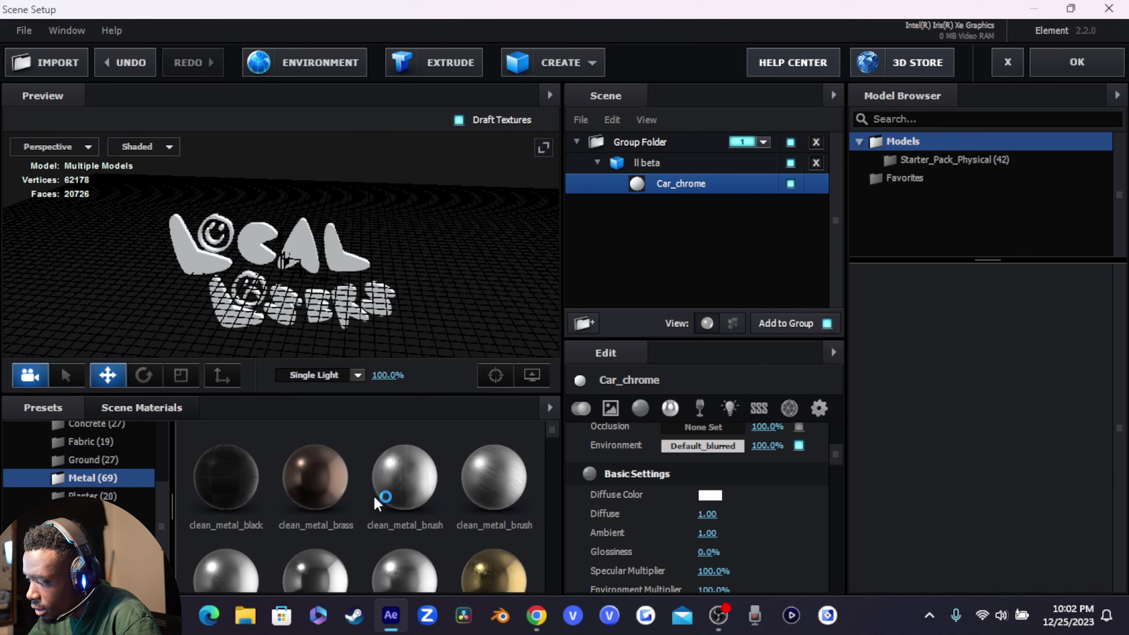
scroll(375, 527, down, 1)
scroll(374, 529, up, 1)
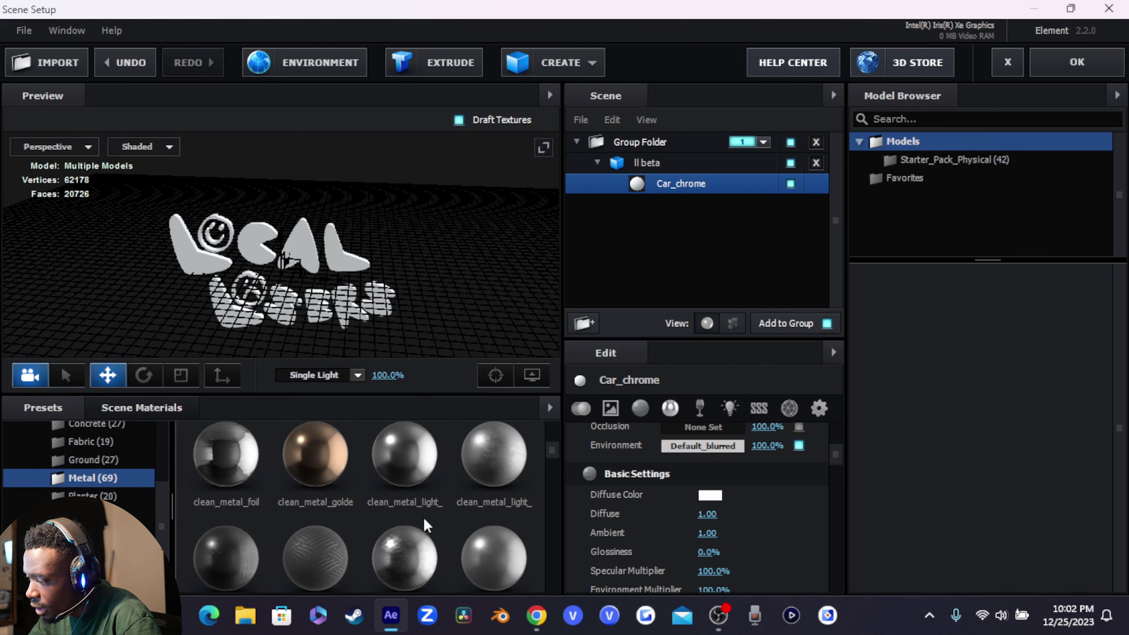
drag(238, 467, 663, 187)
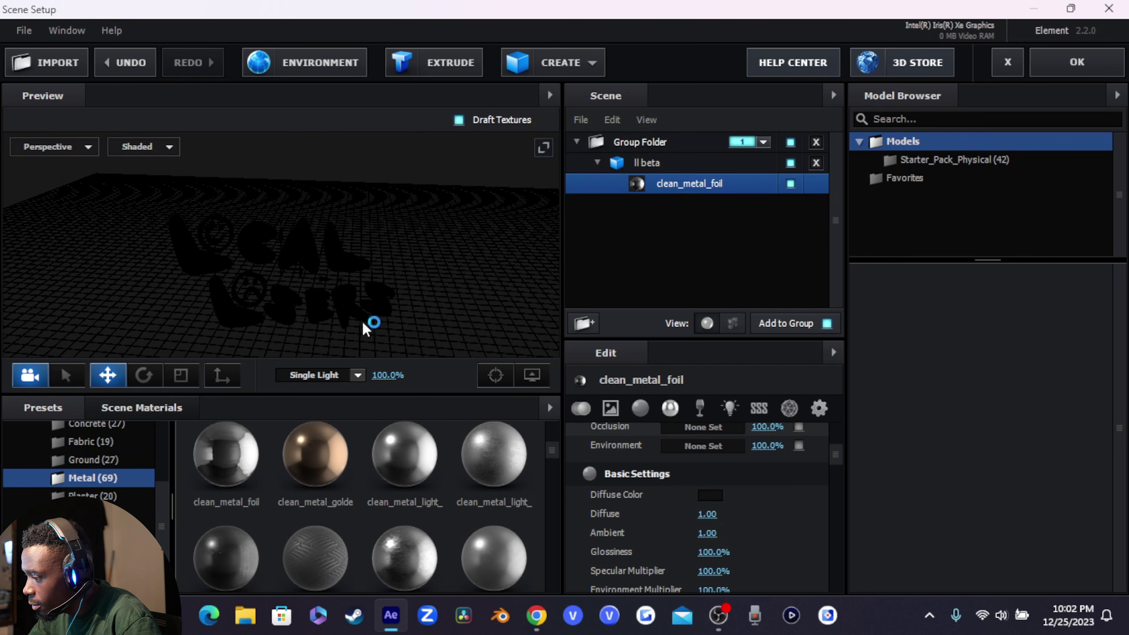
- Load Studio.png as the environment texture of the clean_metal_foil material
drag(402, 307, 356, 317)
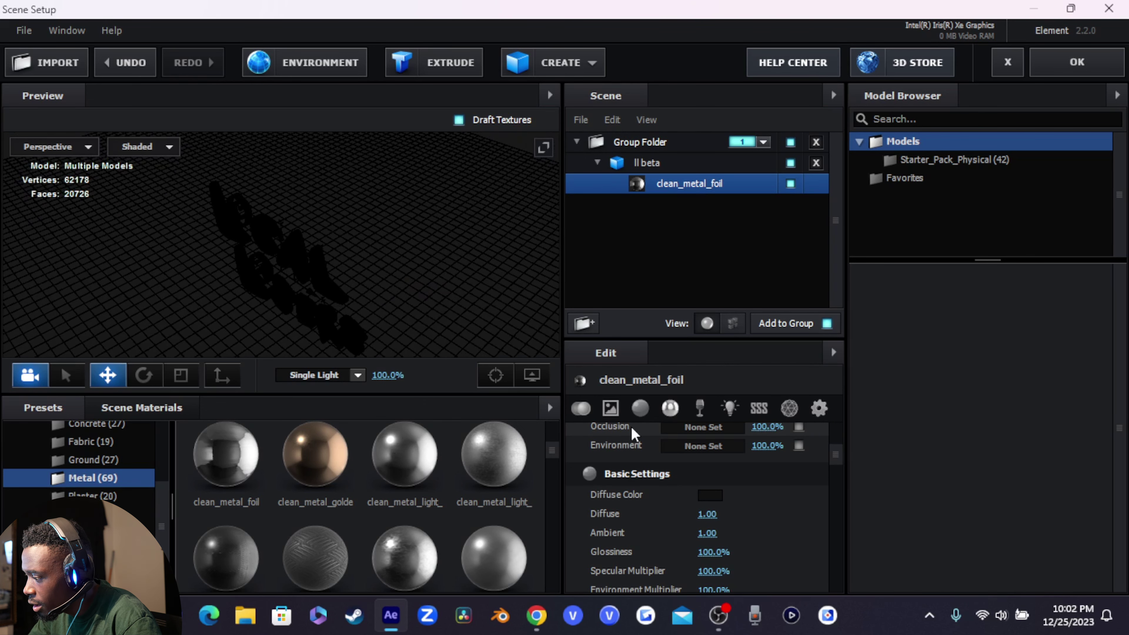
click(678, 447)
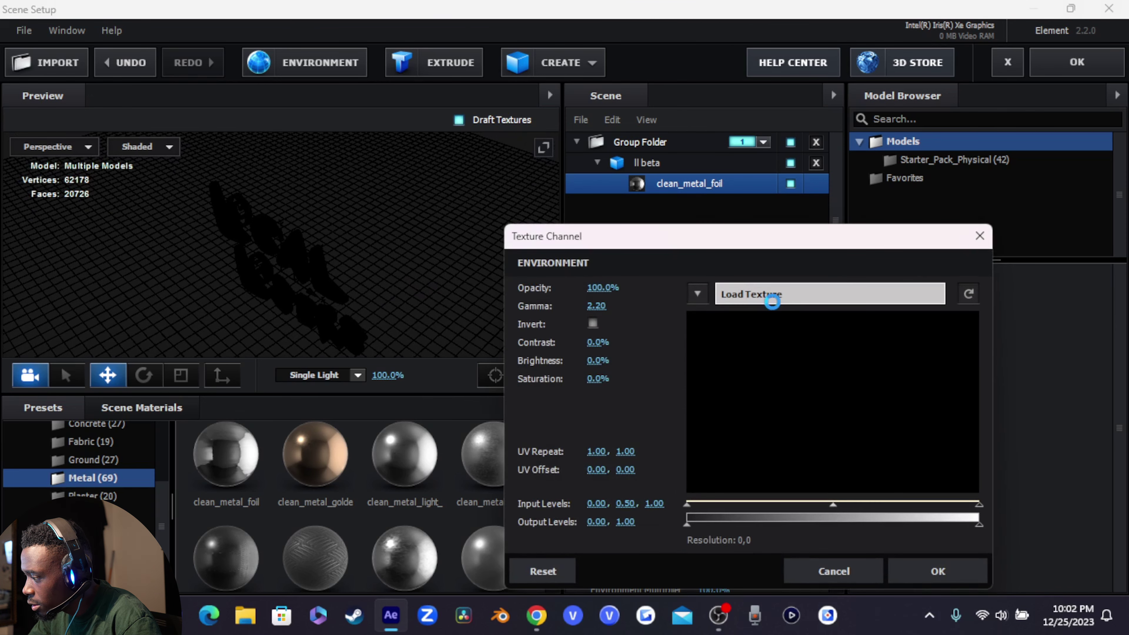
click(774, 298)
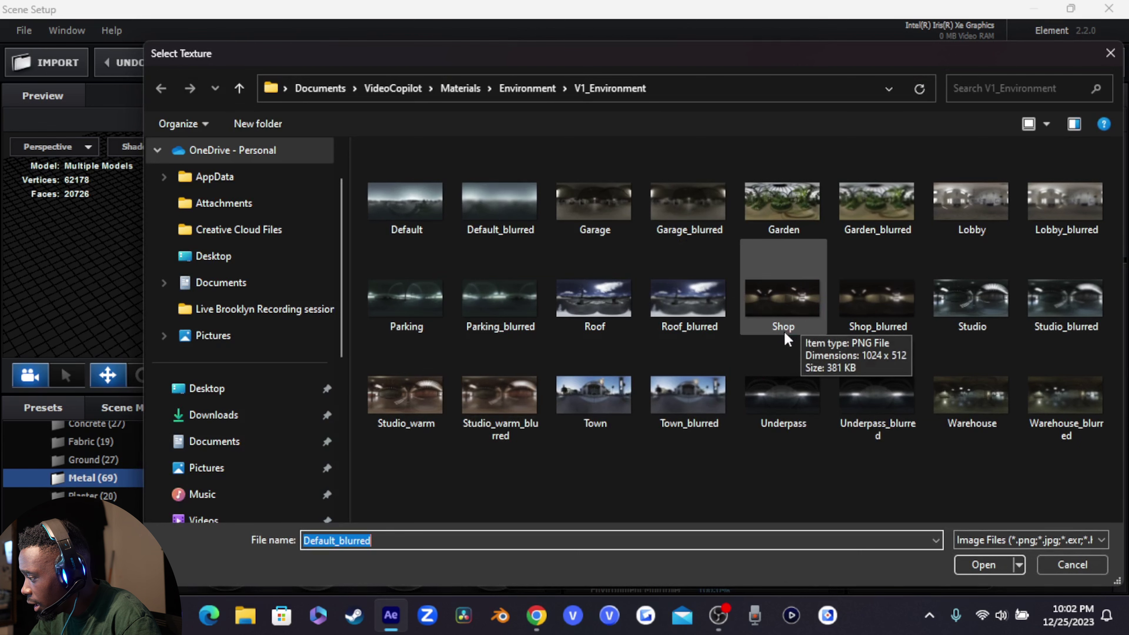
double_click(982, 304)
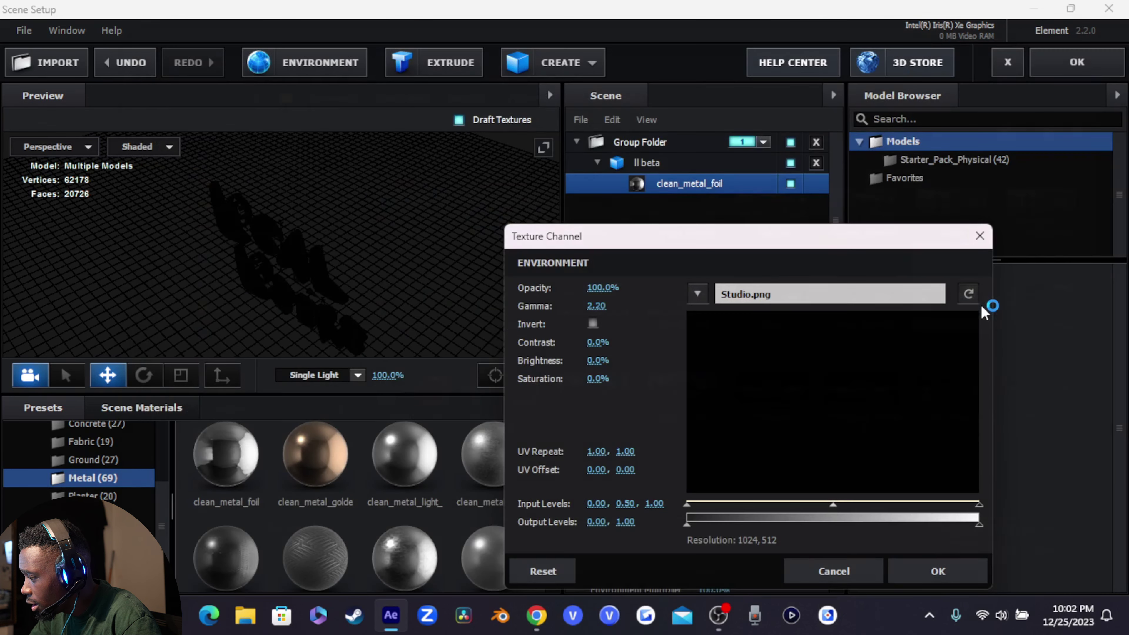
click(907, 560)
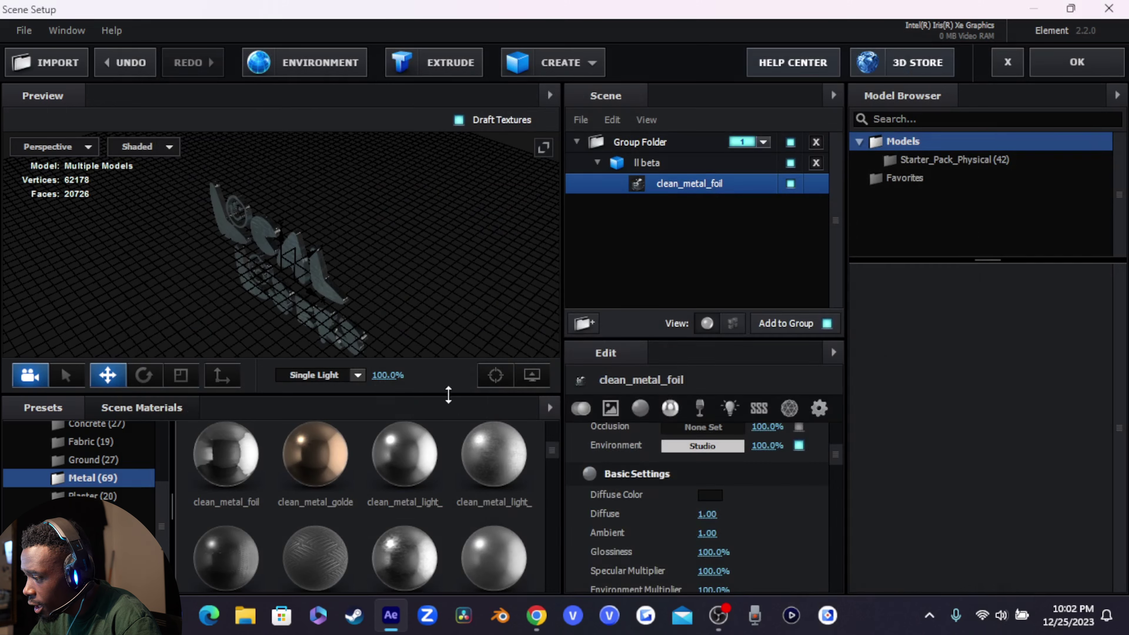
mouse_move(474, 258)
mouse_down()
mouse_move(478, 277)
mouse_move(391, 328)
mouse_move(428, 302)
mouse_move(397, 376)
mouse_move(373, 293)
mouse_move(404, 305)
mouse_move(411, 325)
mouse_move(297, 299)
mouse_move(327, 310)
mouse_move(416, 261)
mouse_move(328, 298)
mouse_move(269, 277)
mouse_move(269, 258)
mouse_move(293, 254)
mouse_move(411, 267)
mouse_move(461, 250)
mouse_move(467, 272)
mouse_move(478, 267)
mouse_up()
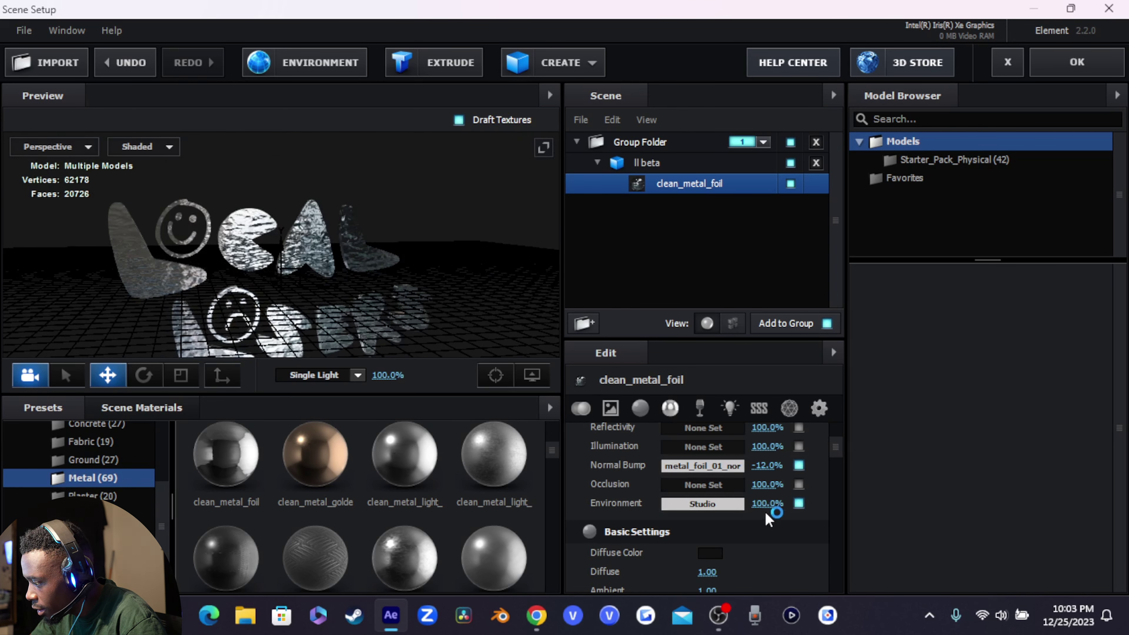
- Set the clean_metal_foil material's Normal Bump to 0.2% and accept the scene setup
drag(761, 464, 780, 476)
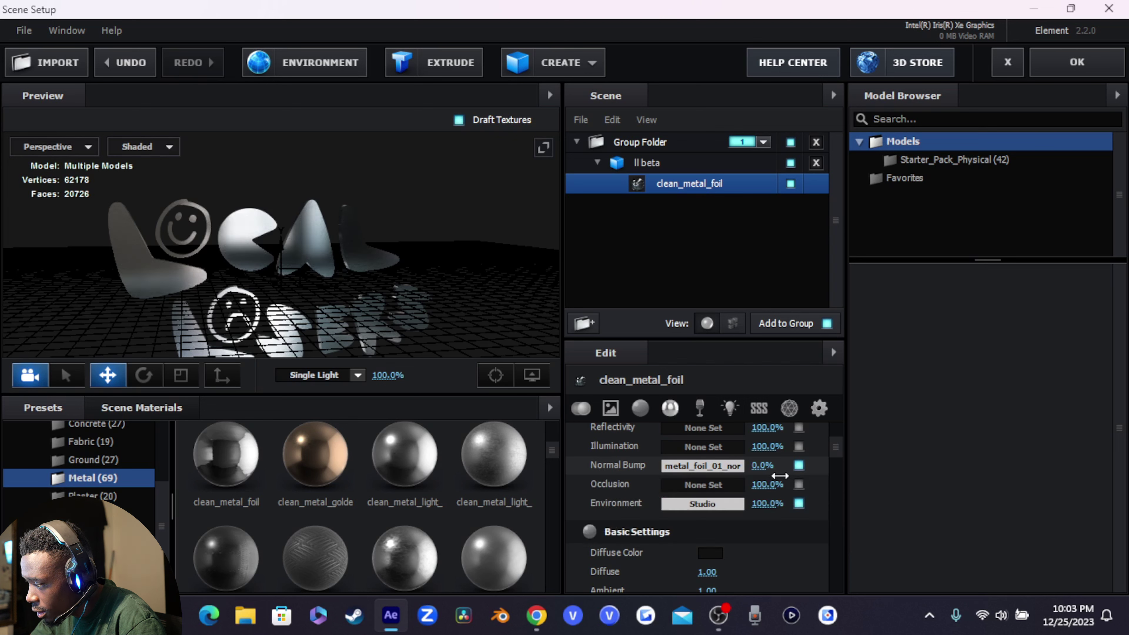
click(768, 466)
text(.2)
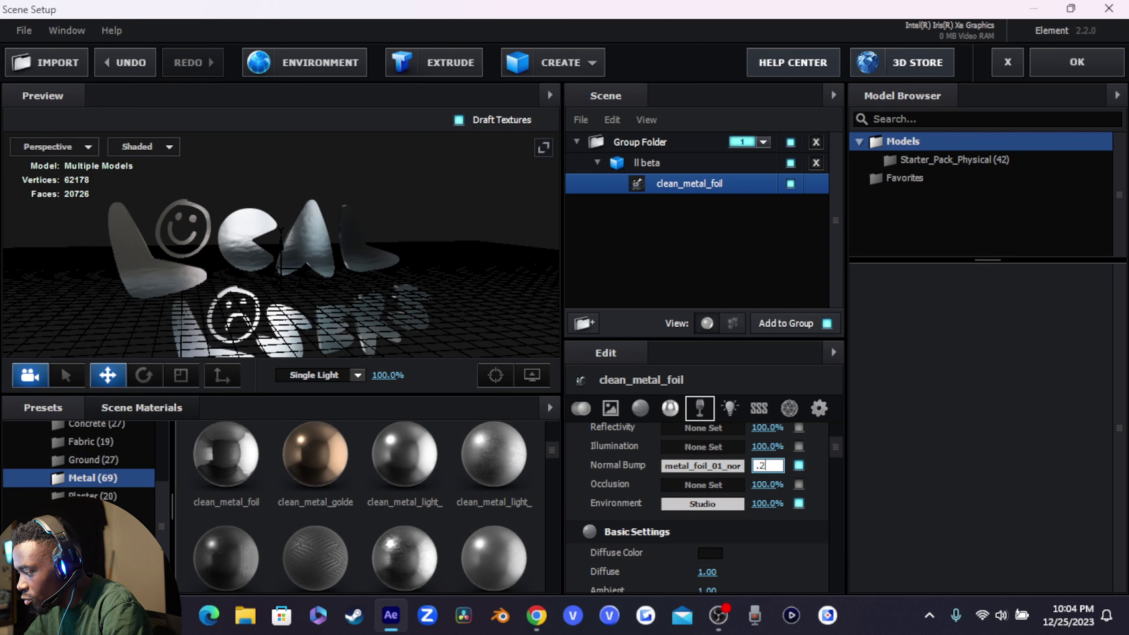
key(Return)
mouse_move(386, 288)
mouse_down()
mouse_move(335, 347)
mouse_move(283, 308)
mouse_move(302, 267)
mouse_move(366, 303)
mouse_move(429, 260)
mouse_move(348, 327)
mouse_move(247, 314)
mouse_move(267, 307)
mouse_move(290, 265)
mouse_move(365, 286)
mouse_move(400, 267)
mouse_move(428, 298)
mouse_move(456, 301)
mouse_move(385, 354)
mouse_move(373, 328)
mouse_move(282, 338)
mouse_move(406, 285)
mouse_up()
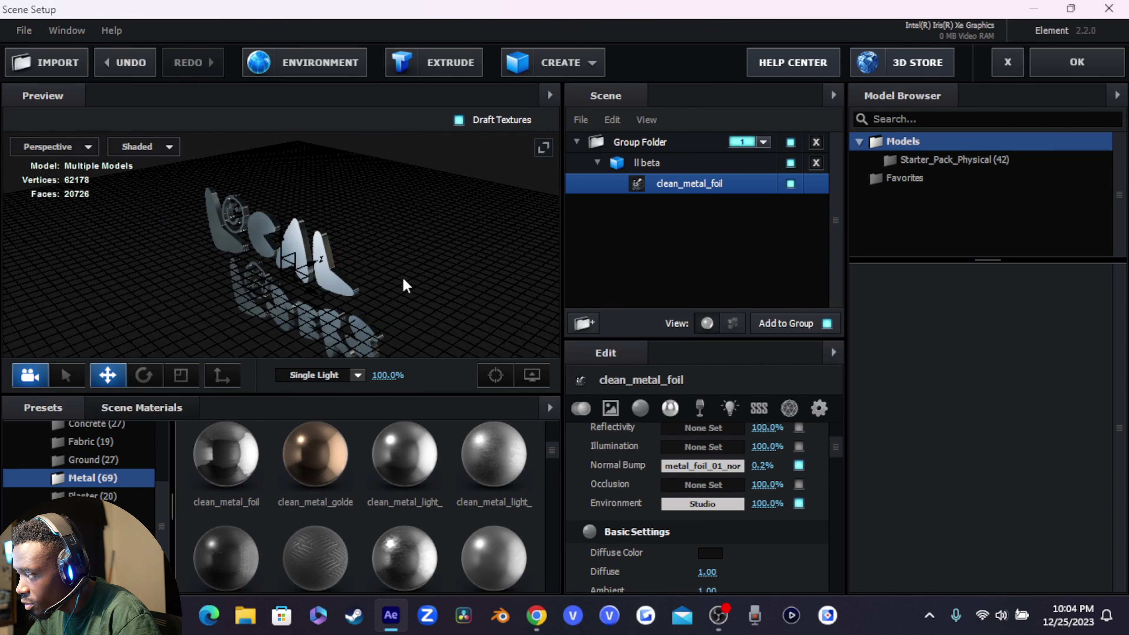
click(1077, 61)
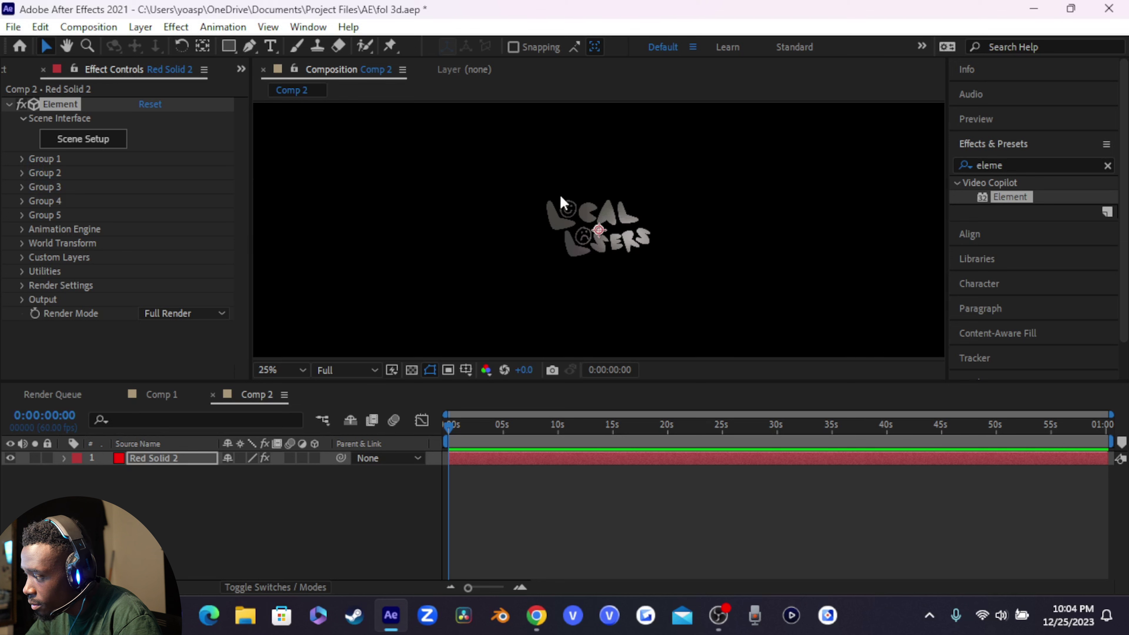
- Set the Position Z of Element's Group 1 particle replicator to -3730 to bring the logo closer
click(22, 161)
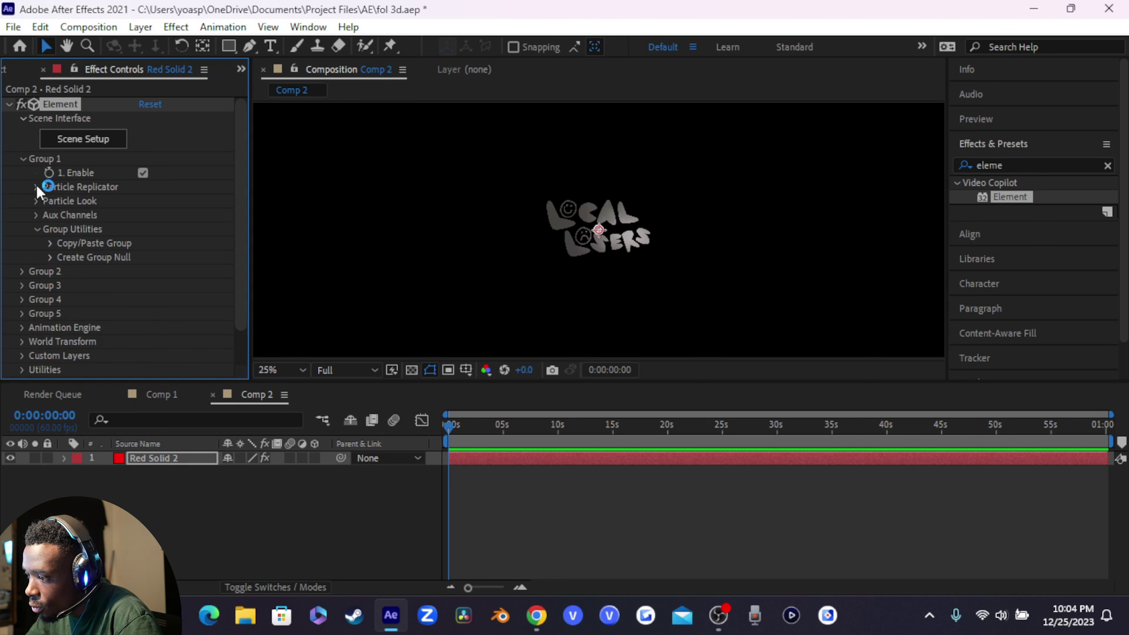
click(37, 188)
click(78, 314)
scroll(133, 307, down, 1)
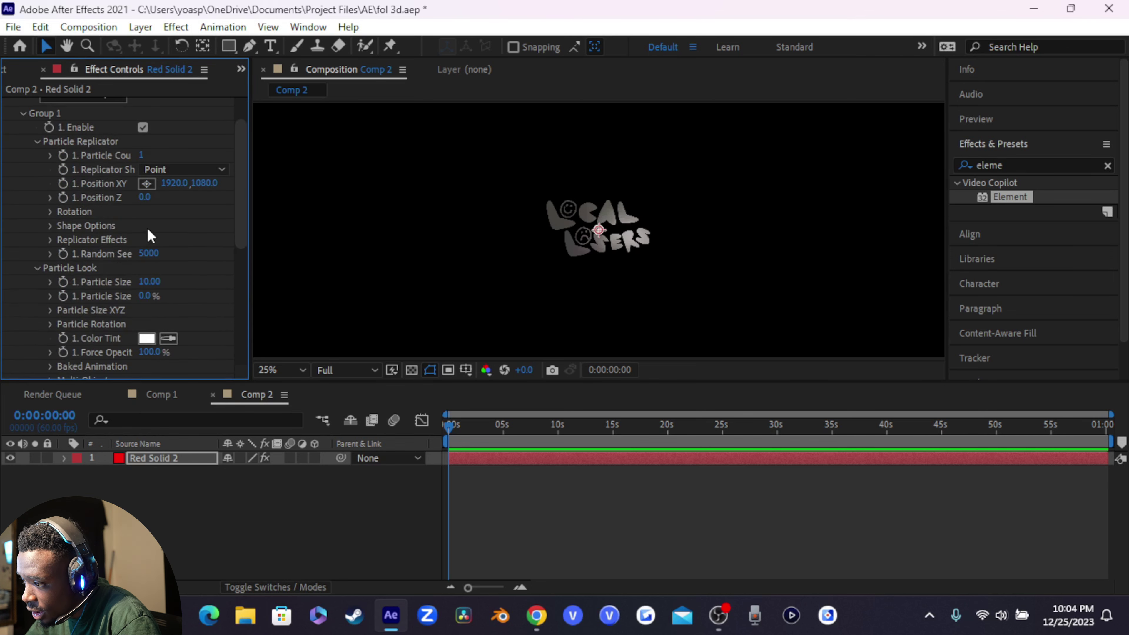
drag(165, 205, 4, 236)
drag(155, 200, 55, 226)
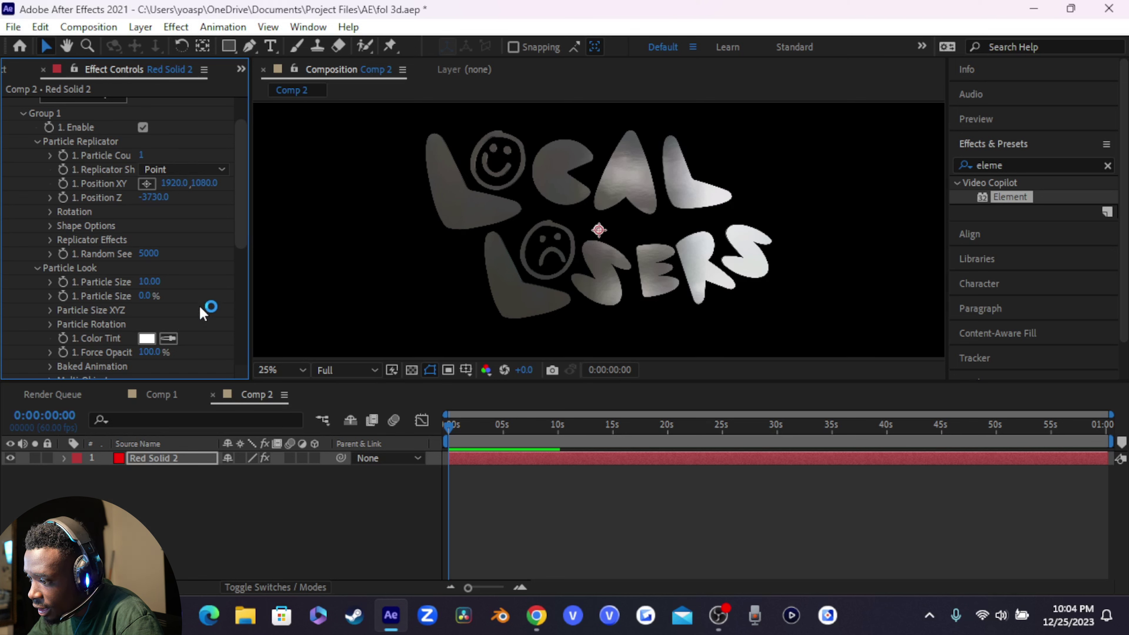
- Set Group 1's replicator X Rotation to -24° and start keyframing it at 0:00:00:00
scroll(198, 305, down, 2)
scroll(205, 317, up, 1)
scroll(204, 317, down, 1)
click(50, 137)
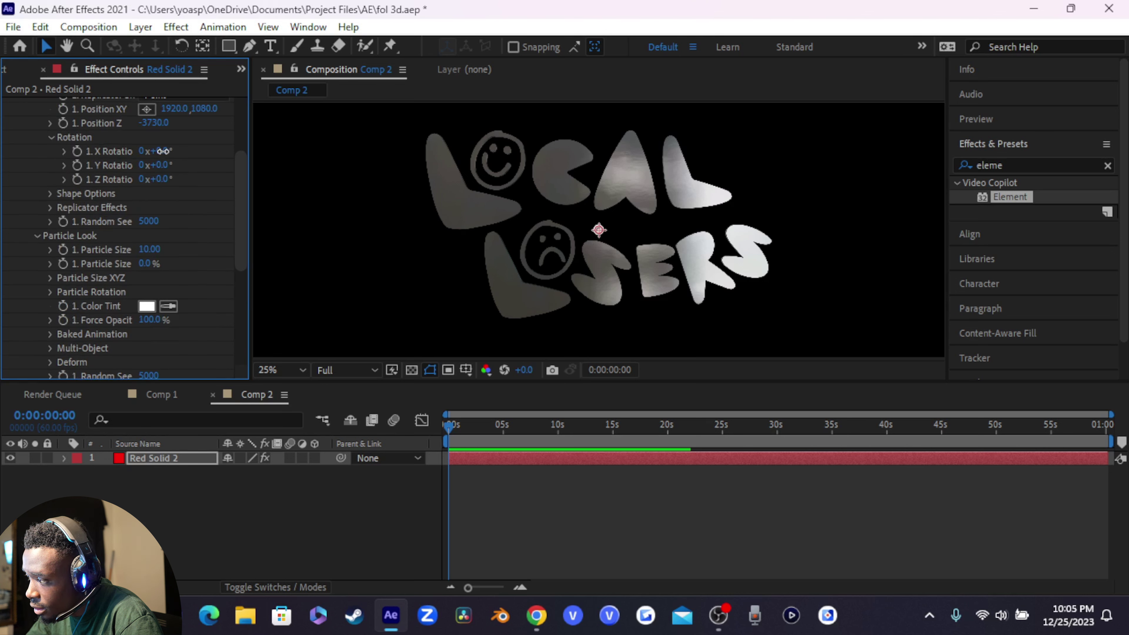
drag(159, 151, 151, 154)
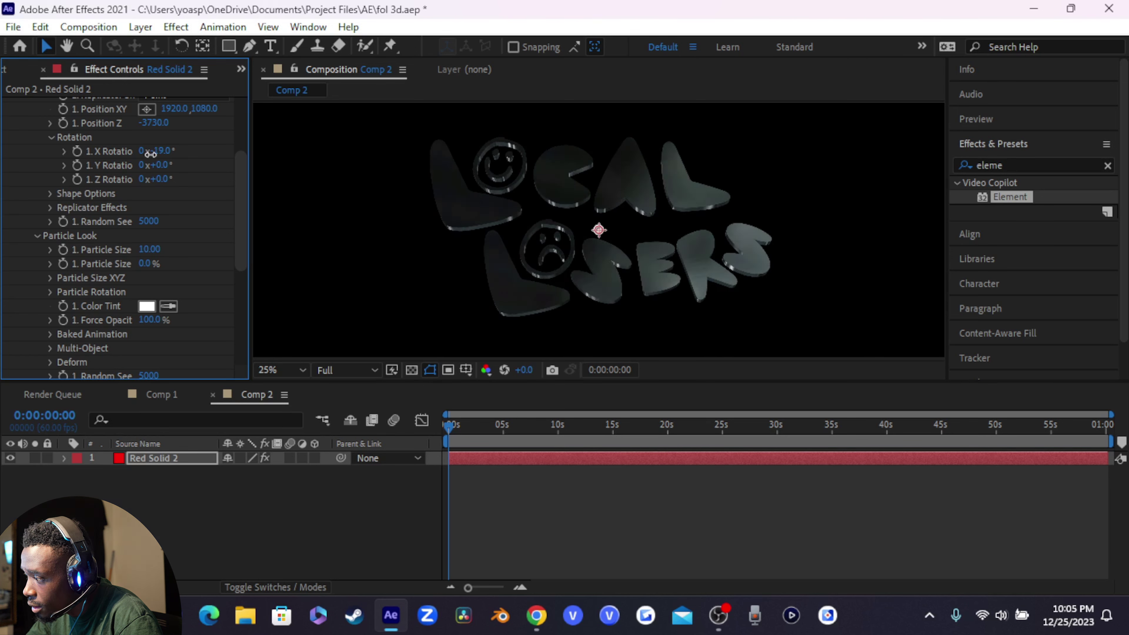
drag(150, 153, 145, 154)
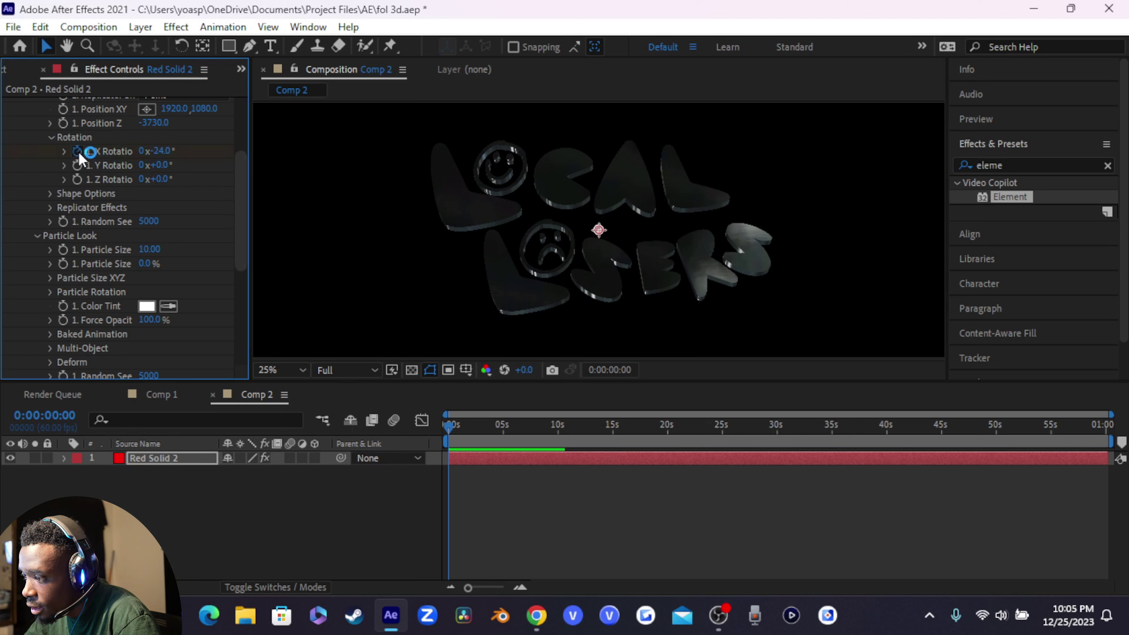
- Keyframe Group 1's X Rotation to +24° at 0:00:08:27 and return the playhead to the composition's start
drag(449, 425, 543, 444)
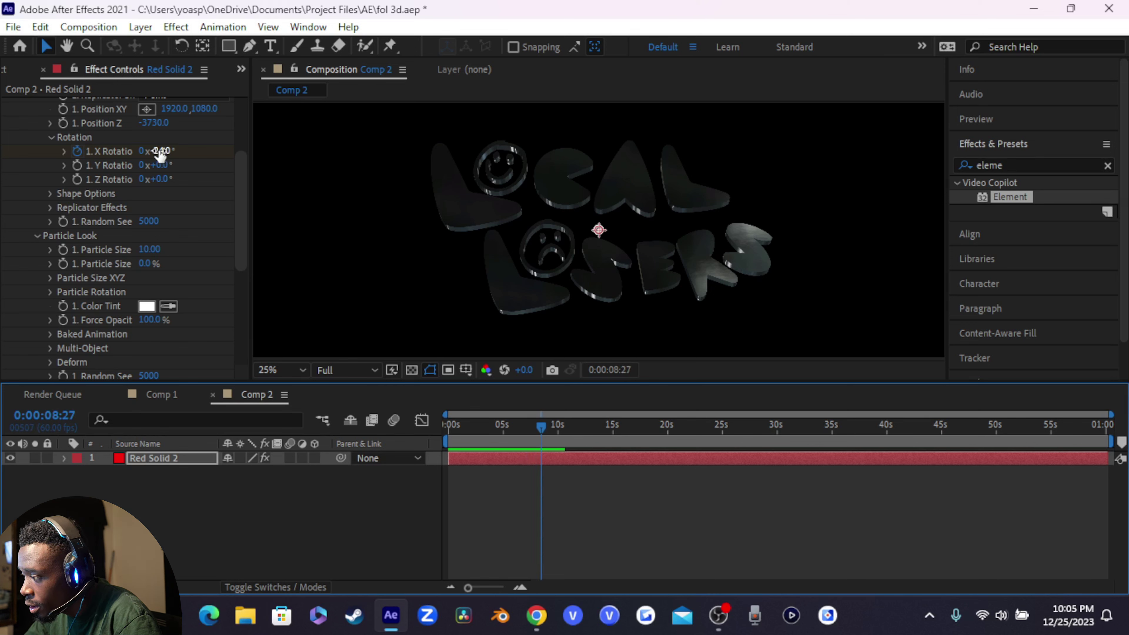
drag(159, 151, 174, 151)
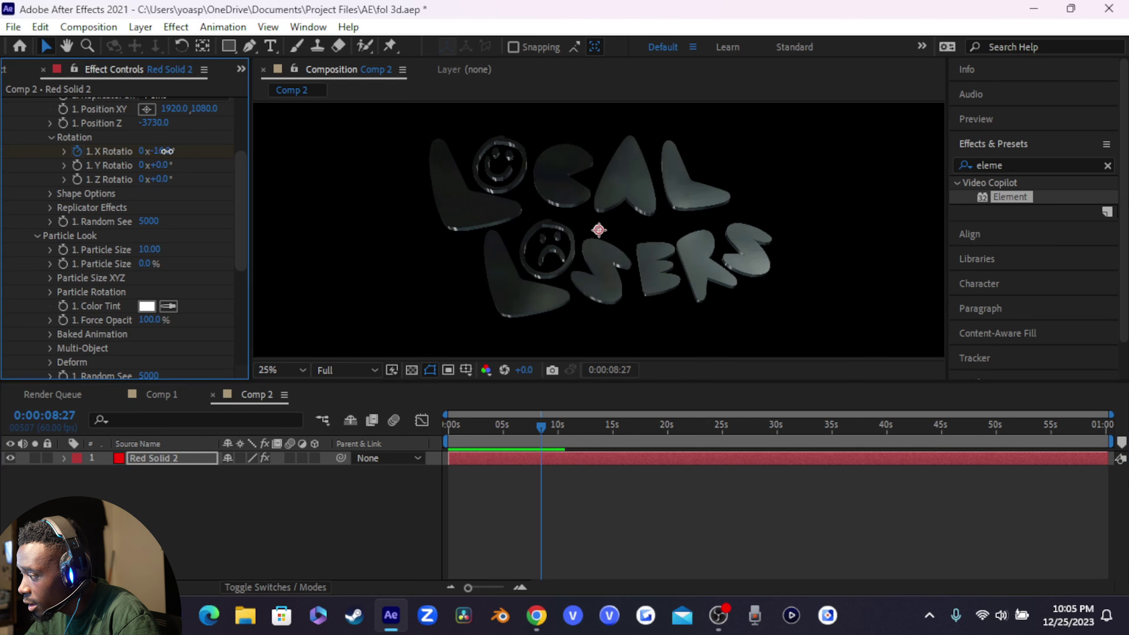
drag(173, 151, 218, 170)
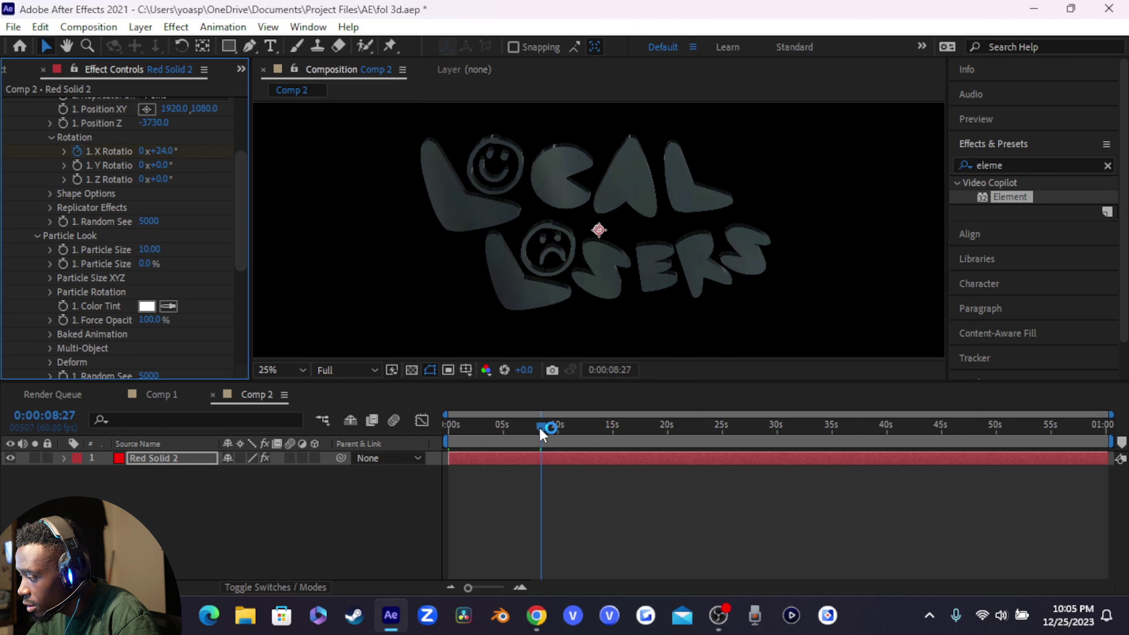
drag(544, 429, 450, 460)
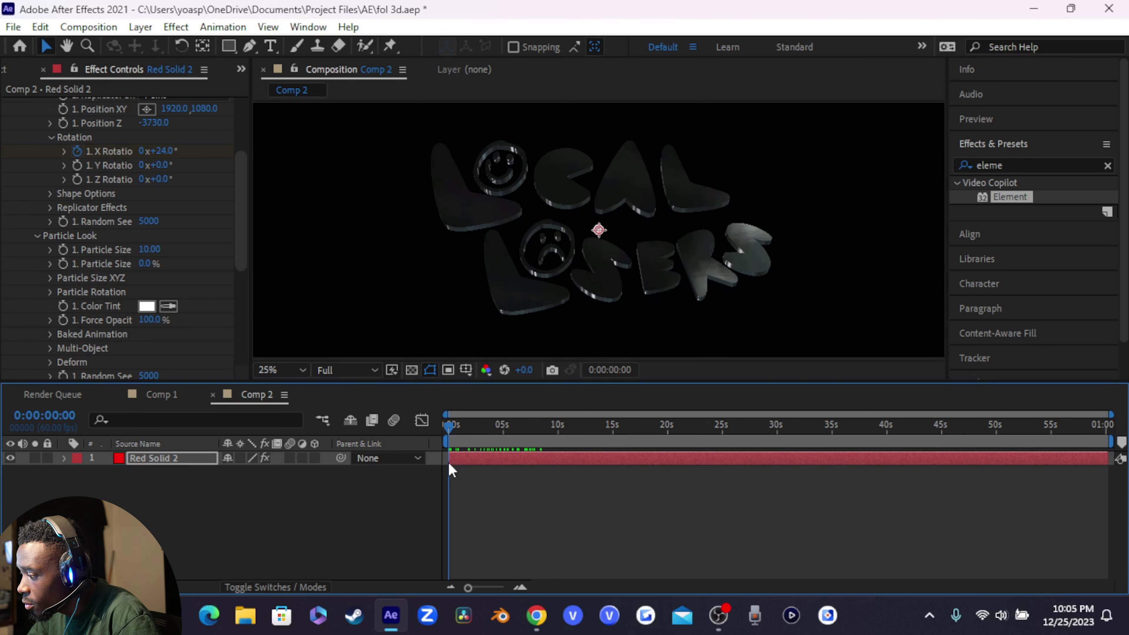
- Enable ambient occlusion in Element's render settings, keeping the playhead at the composition's start
drag(244, 212, 232, 270)
drag(238, 297, 244, 318)
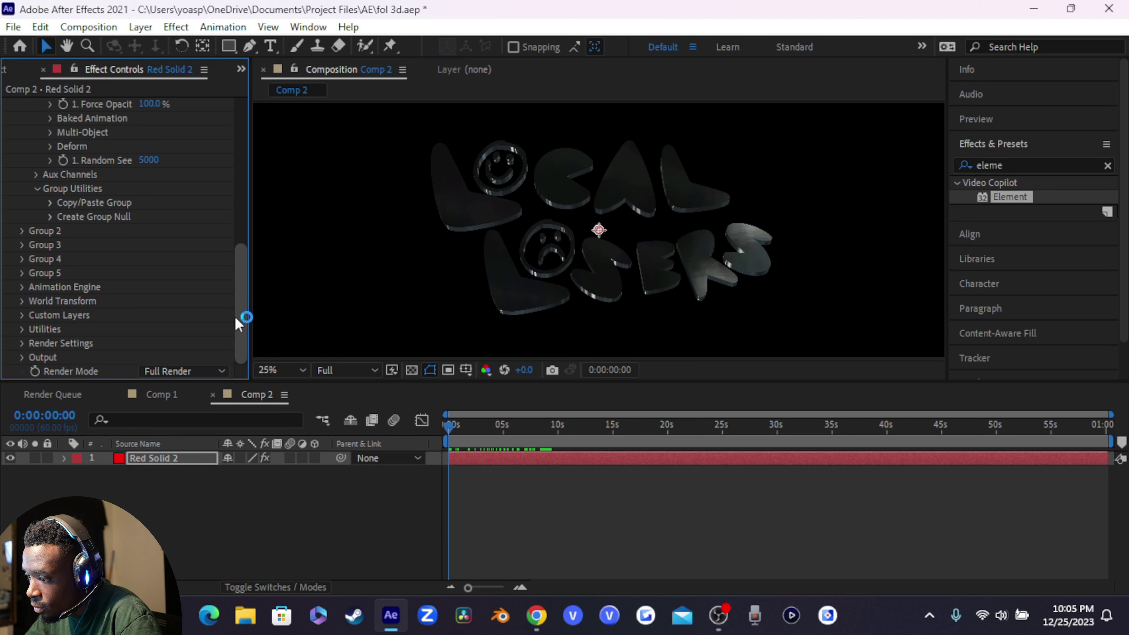
click(22, 344)
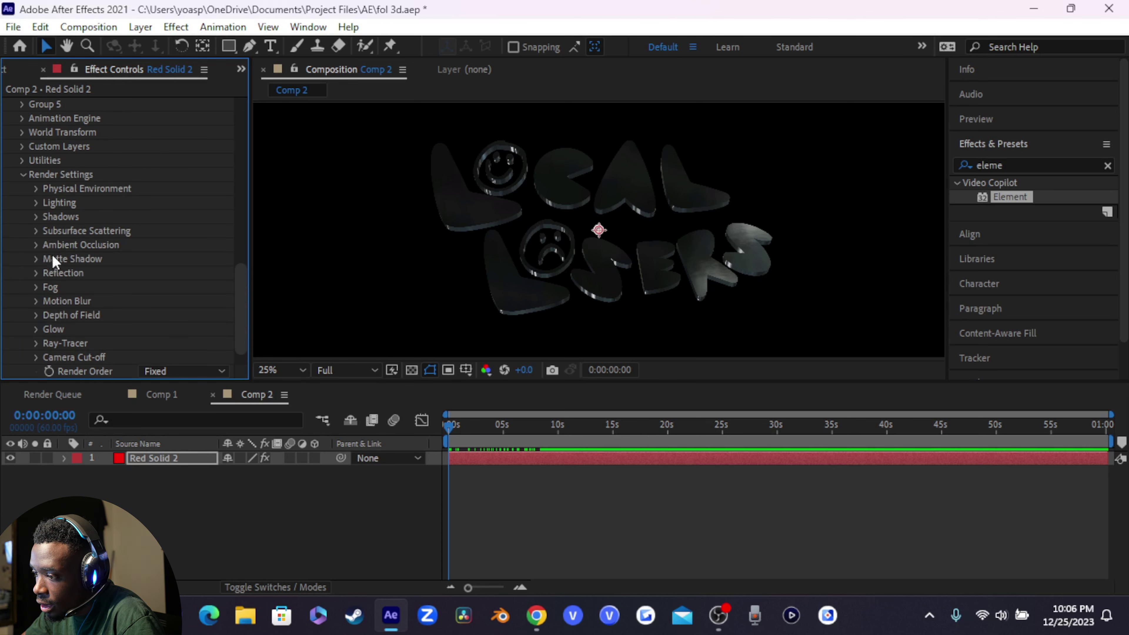
click(37, 245)
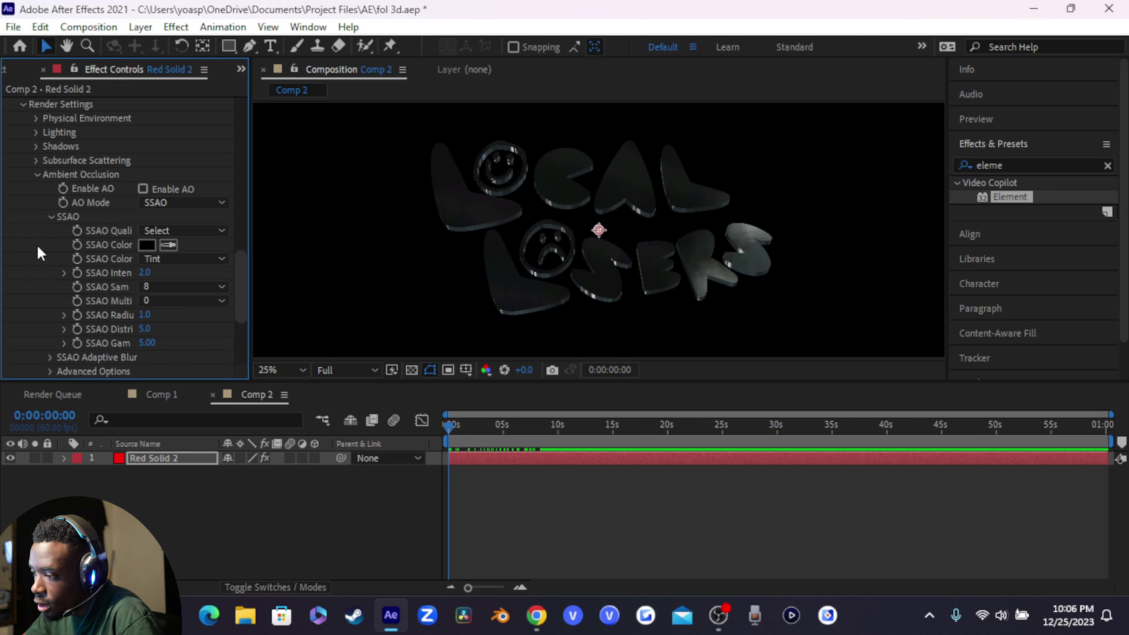
click(146, 191)
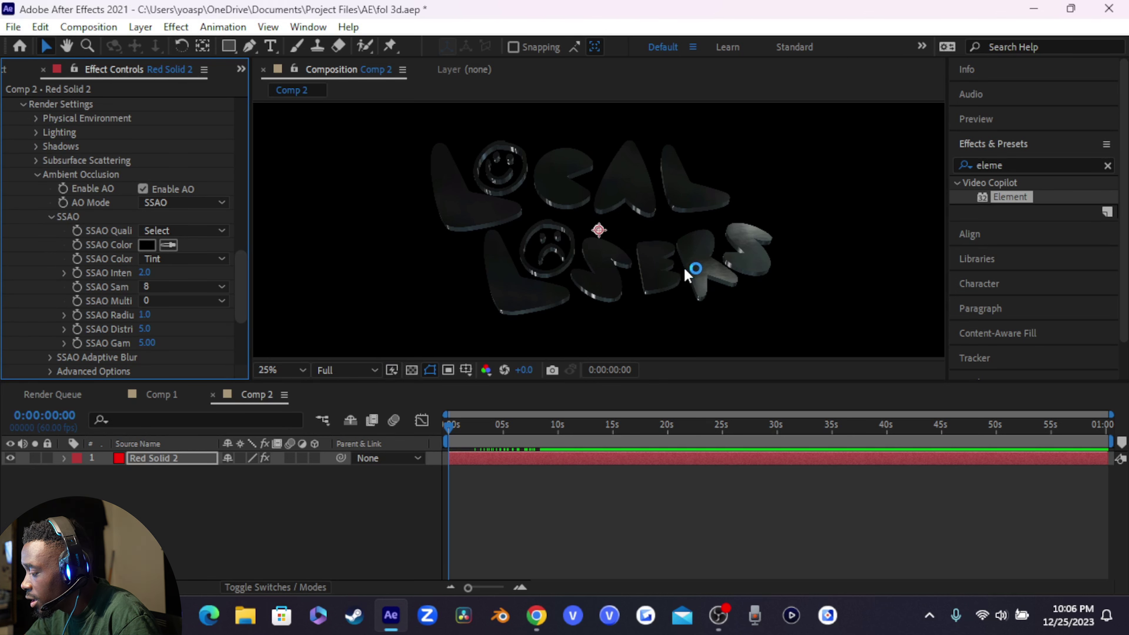
click(444, 428)
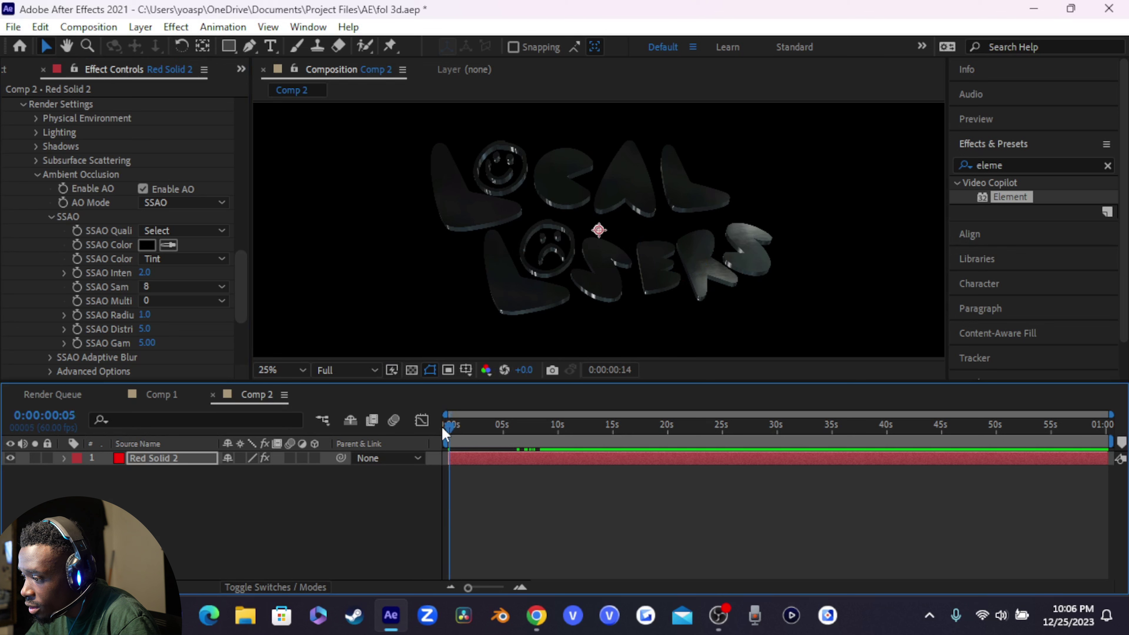
- Try the Single Light preset for Element's added lighting, and switch it to Cinema
click(36, 133)
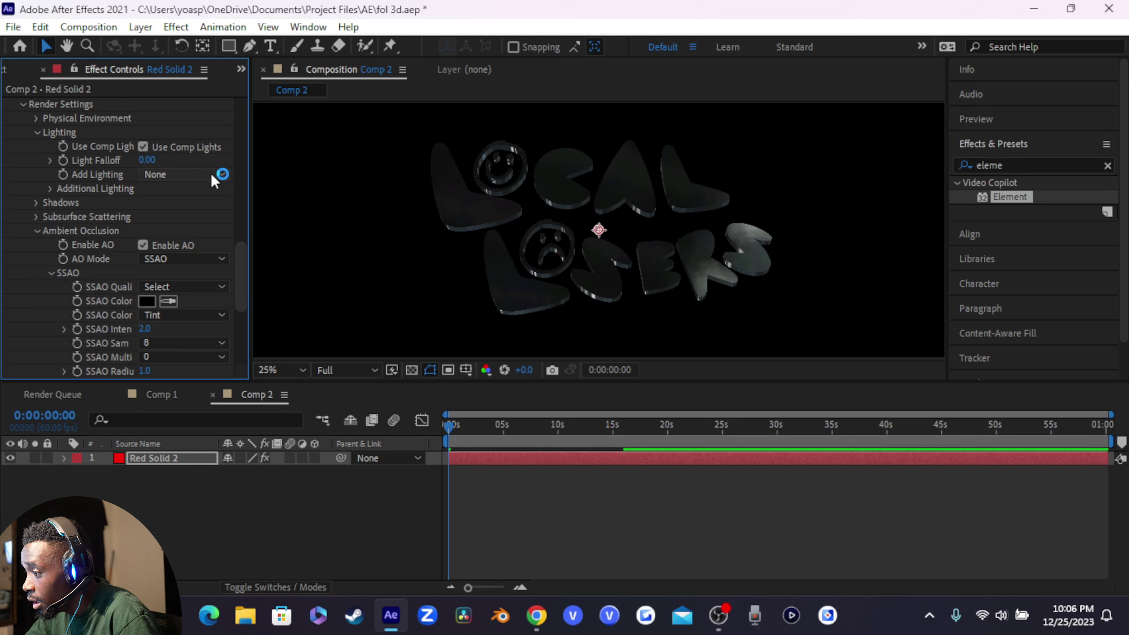
click(212, 175)
click(190, 210)
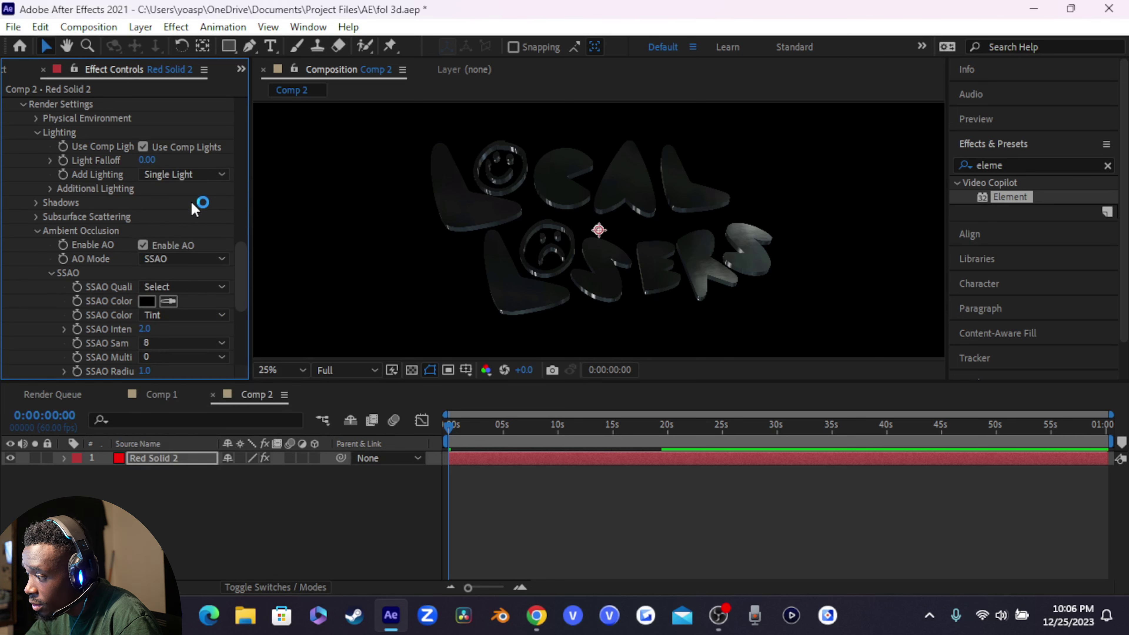
click(178, 176)
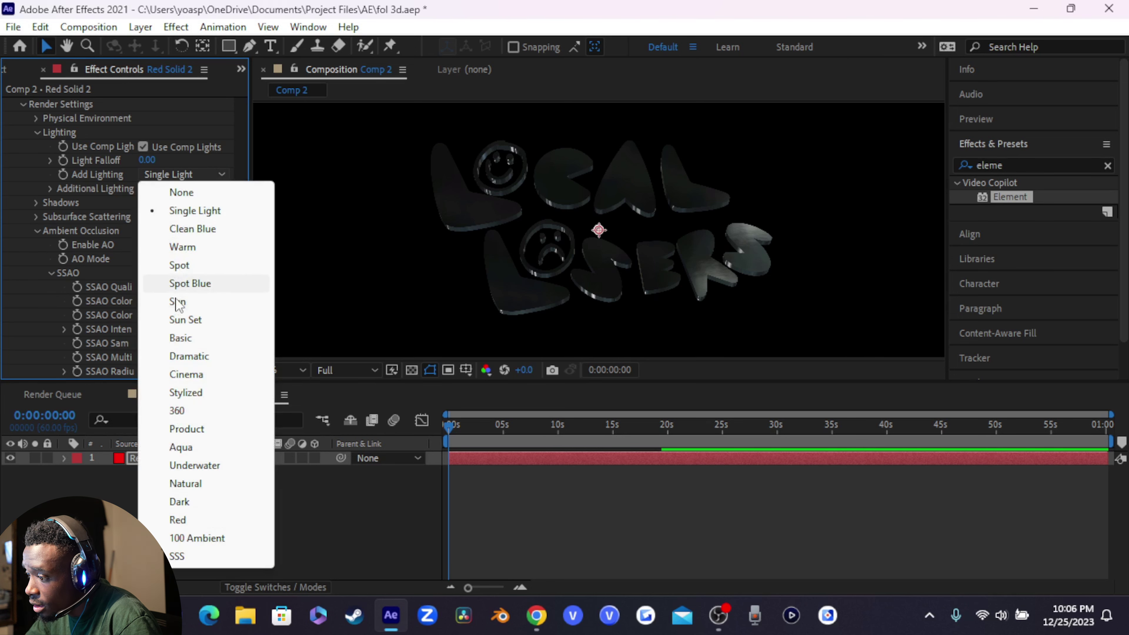
click(187, 374)
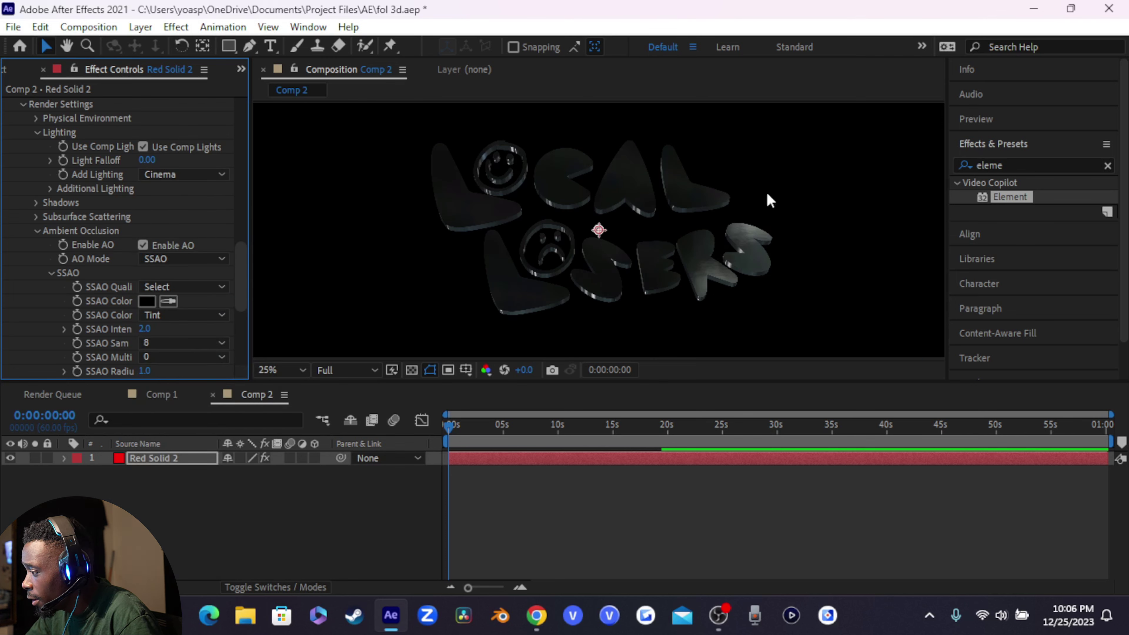
- Try the 360 lighting preset with a short preview, and return the added lighting to Cinema
click(224, 174)
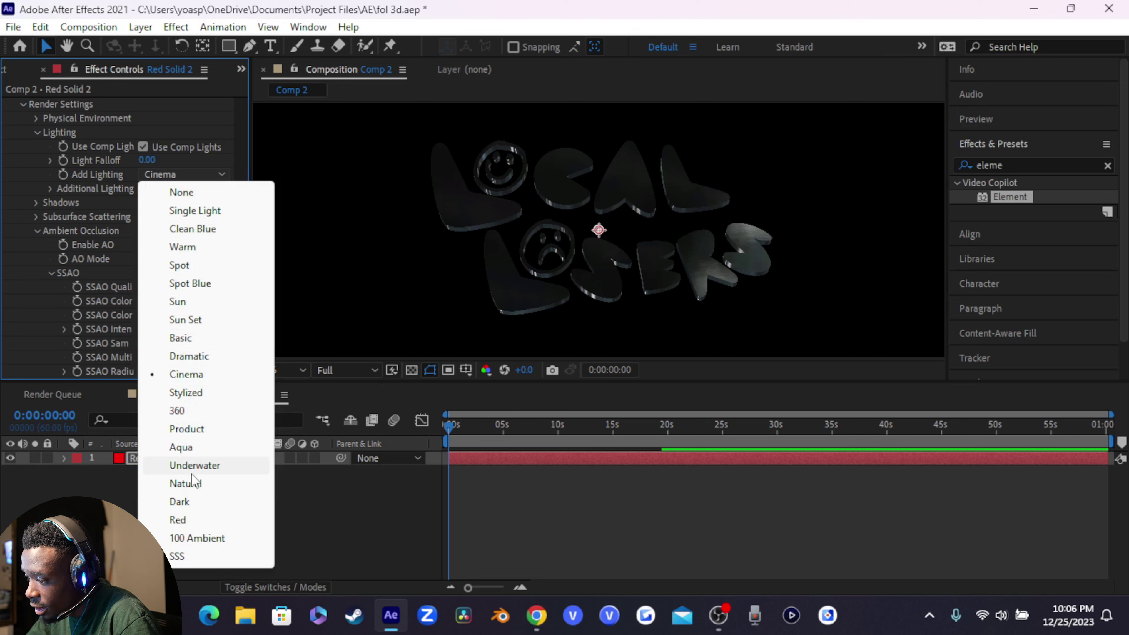
click(190, 416)
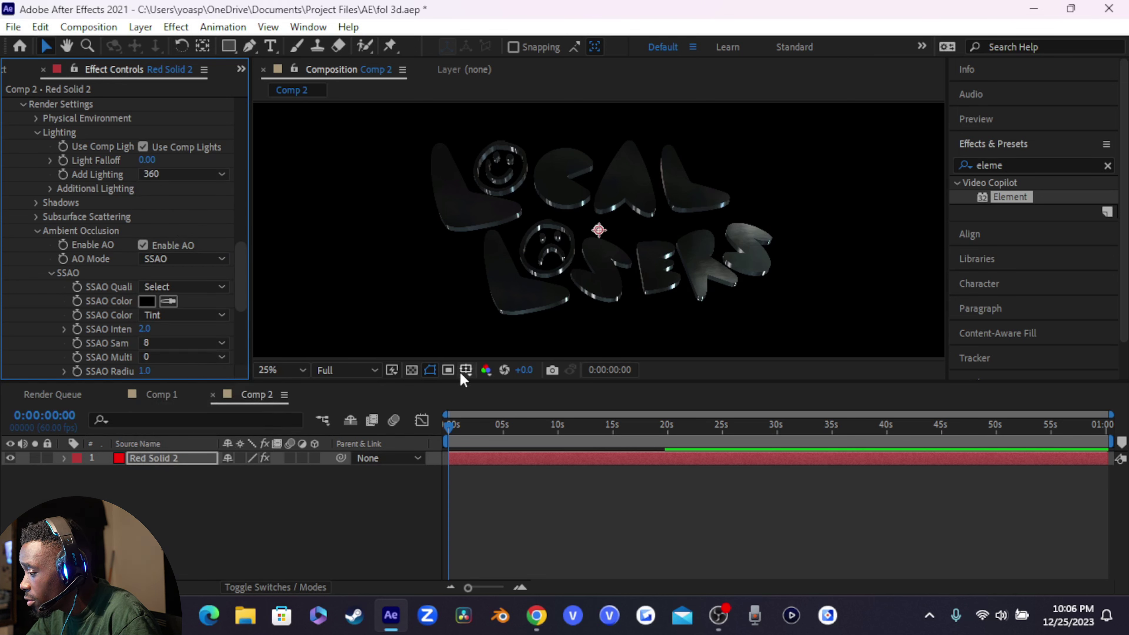
click(461, 458)
key(space)
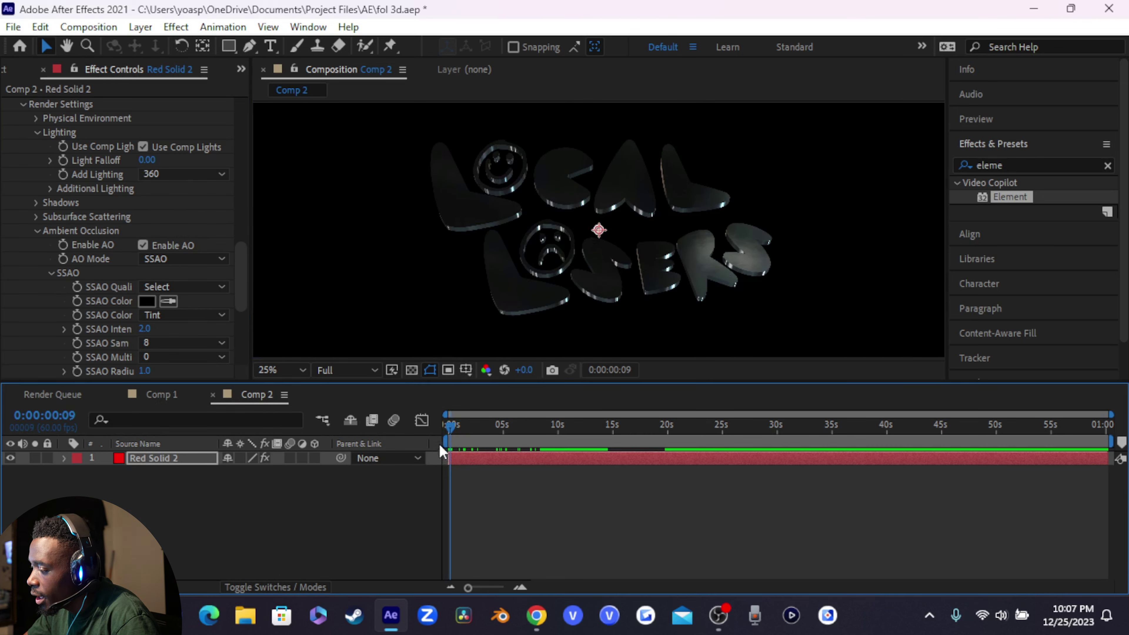
click(219, 174)
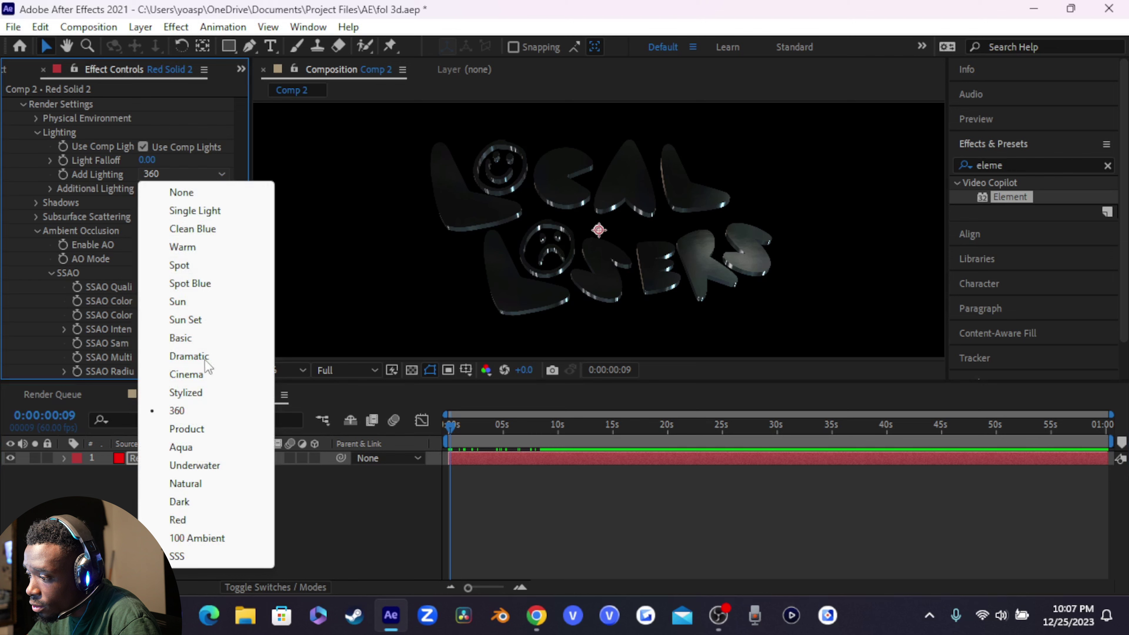
click(216, 377)
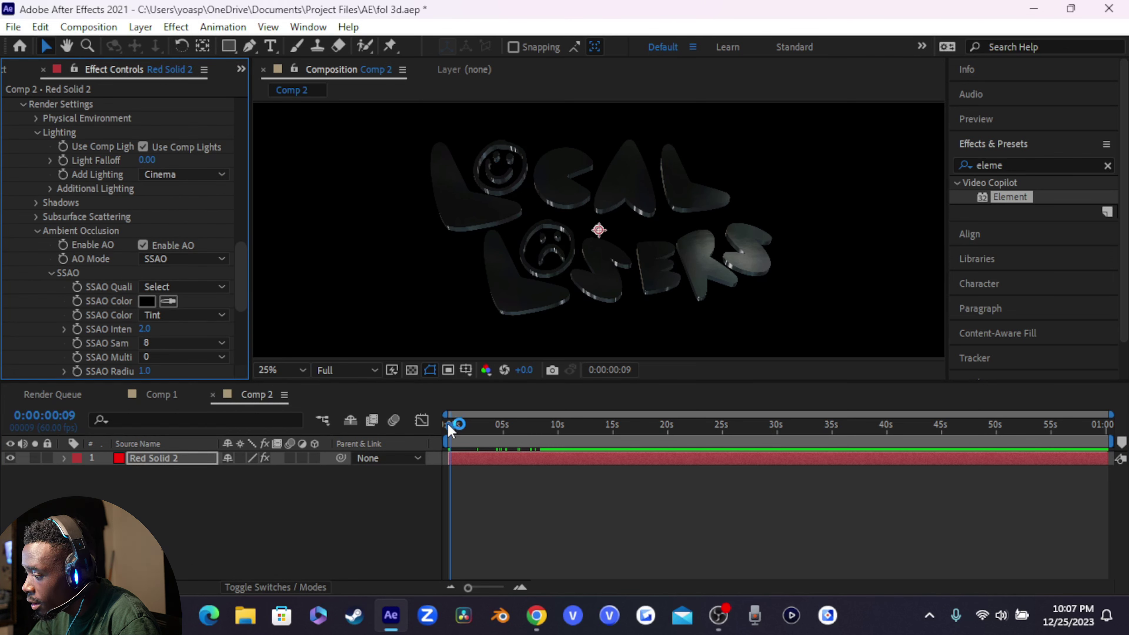
- Shorten the work area to end at about 9.5 seconds and move the playhead to the composition's start
drag(1114, 439, 558, 476)
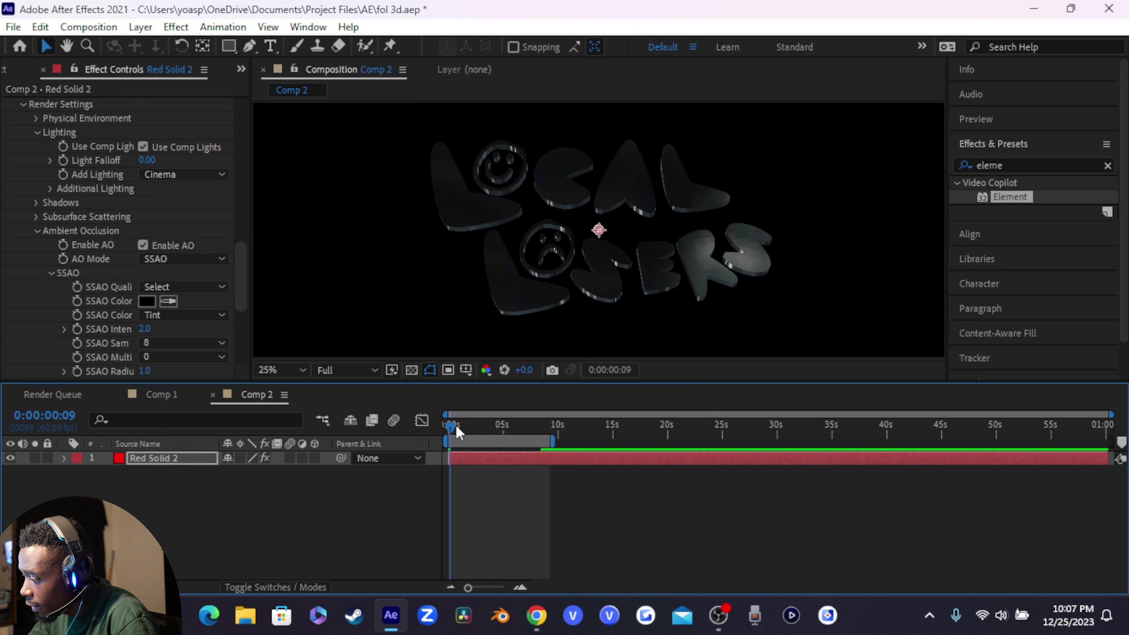
drag(475, 435, 378, 449)
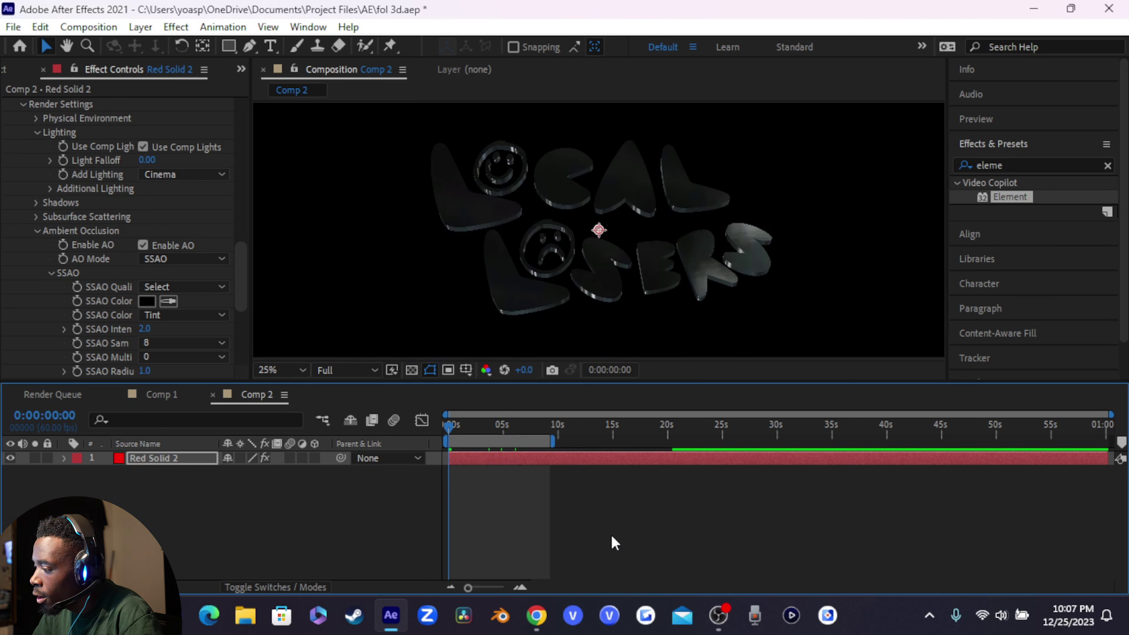
- Create a red 3840 x 2160 px solid and place it beneath the Element layer as the background
right_click(607, 493)
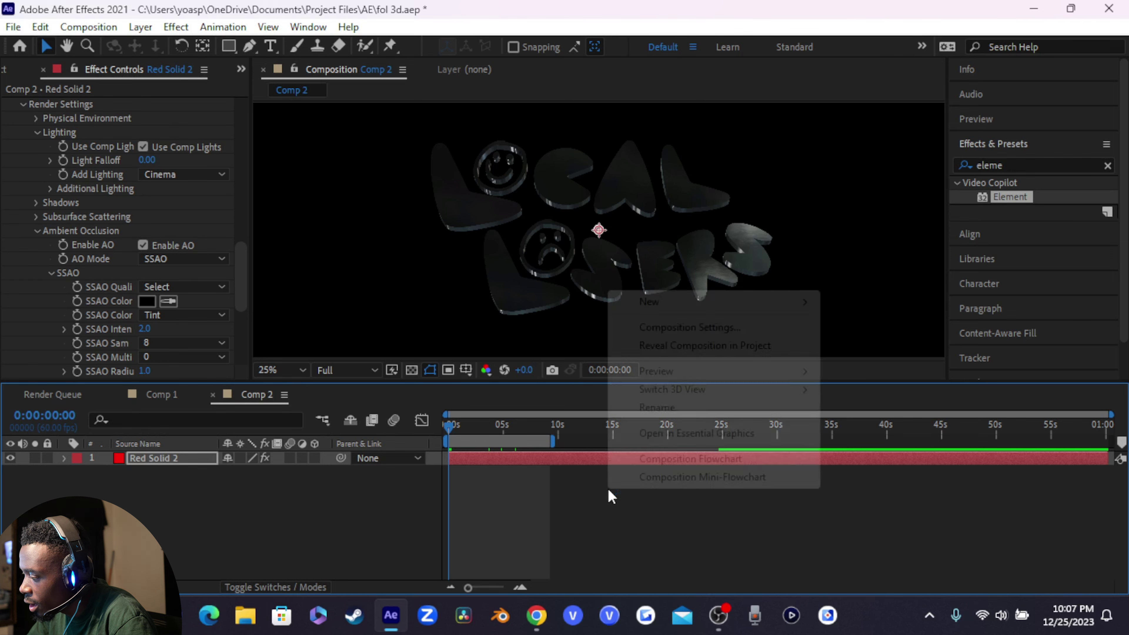
mouse_move(695, 302)
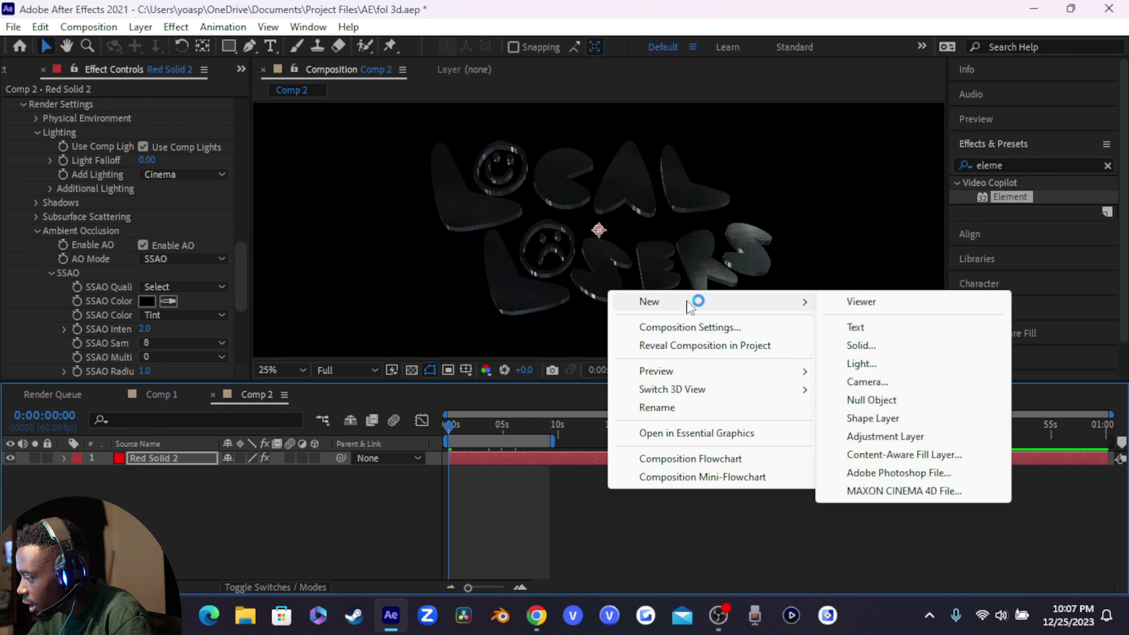
click(898, 350)
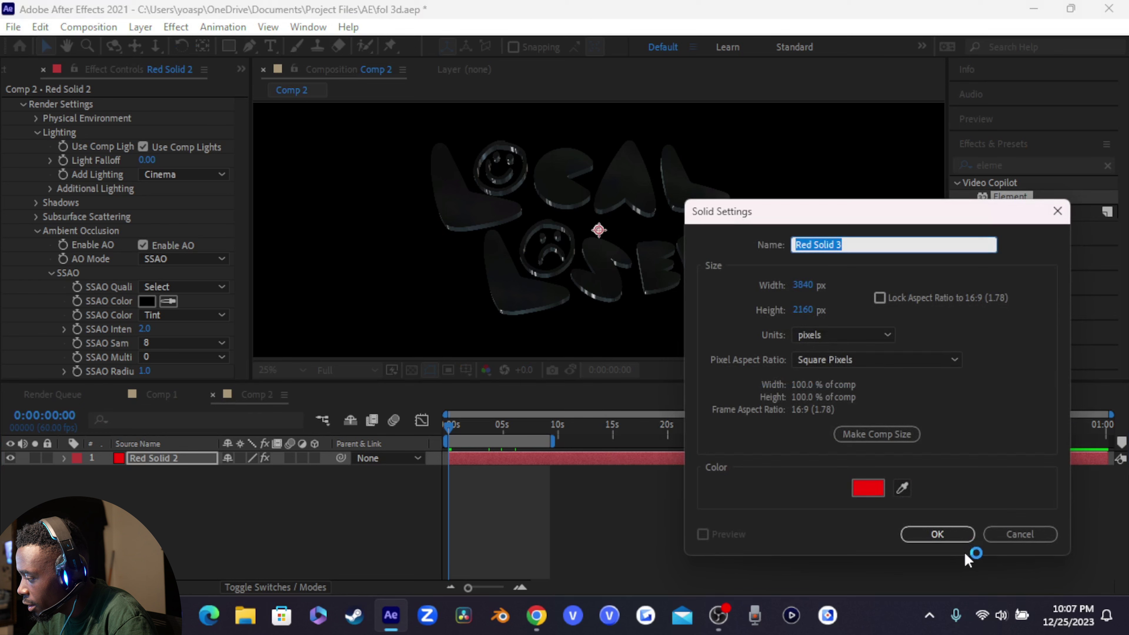
click(952, 536)
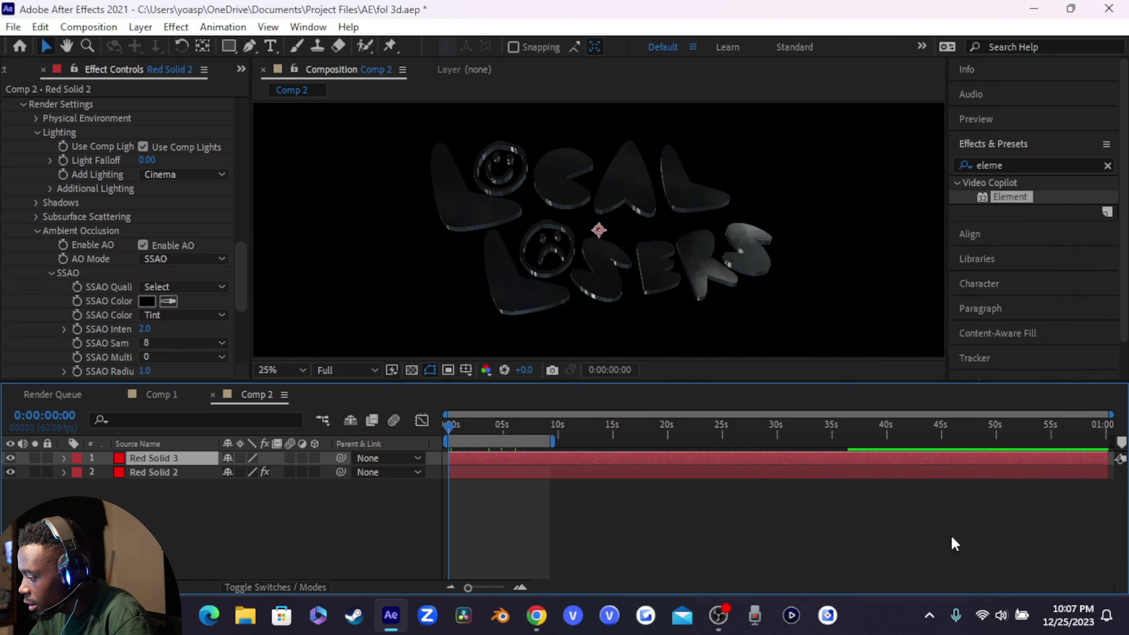
drag(164, 460, 160, 480)
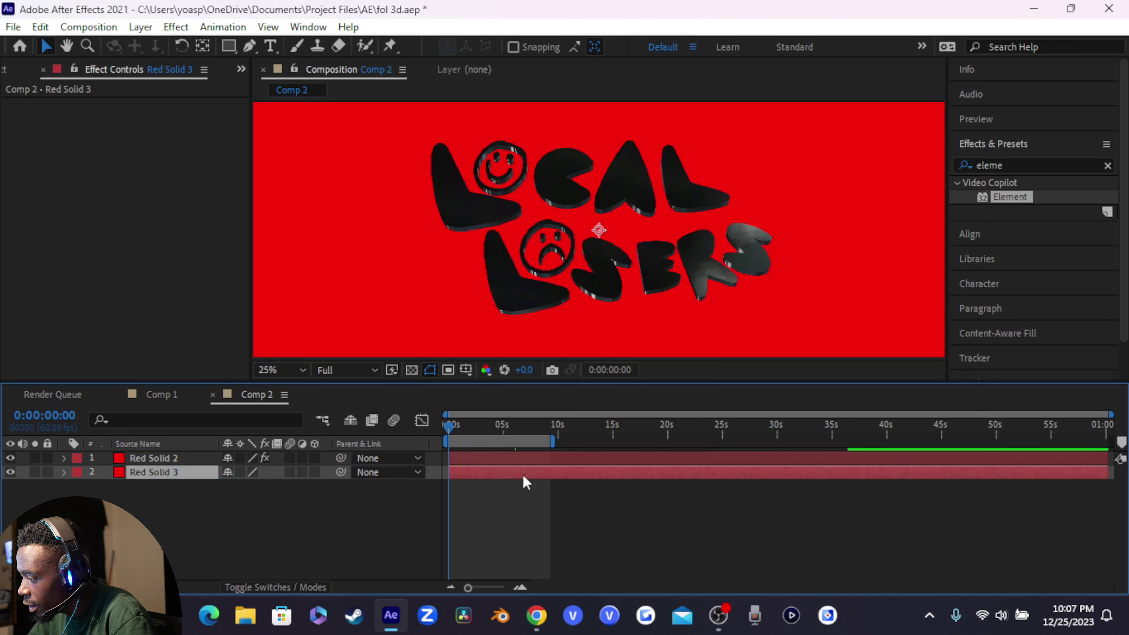
- Add the composition to the render queue with its output file named tutorial logo, and start the render
drag(451, 431, 405, 479)
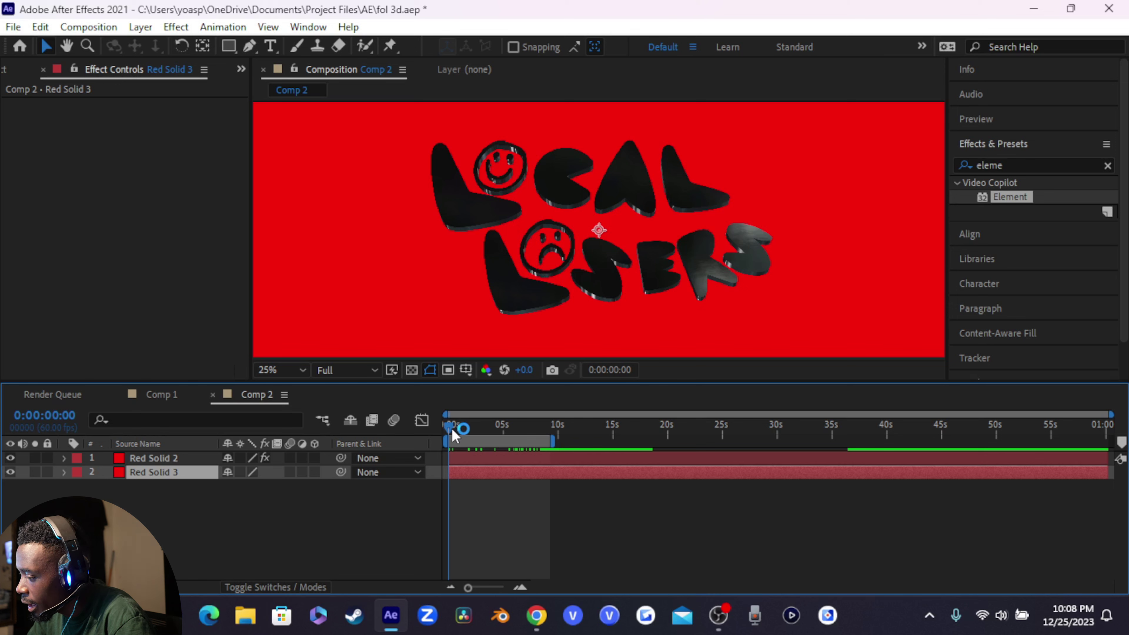
drag(449, 427, 450, 482)
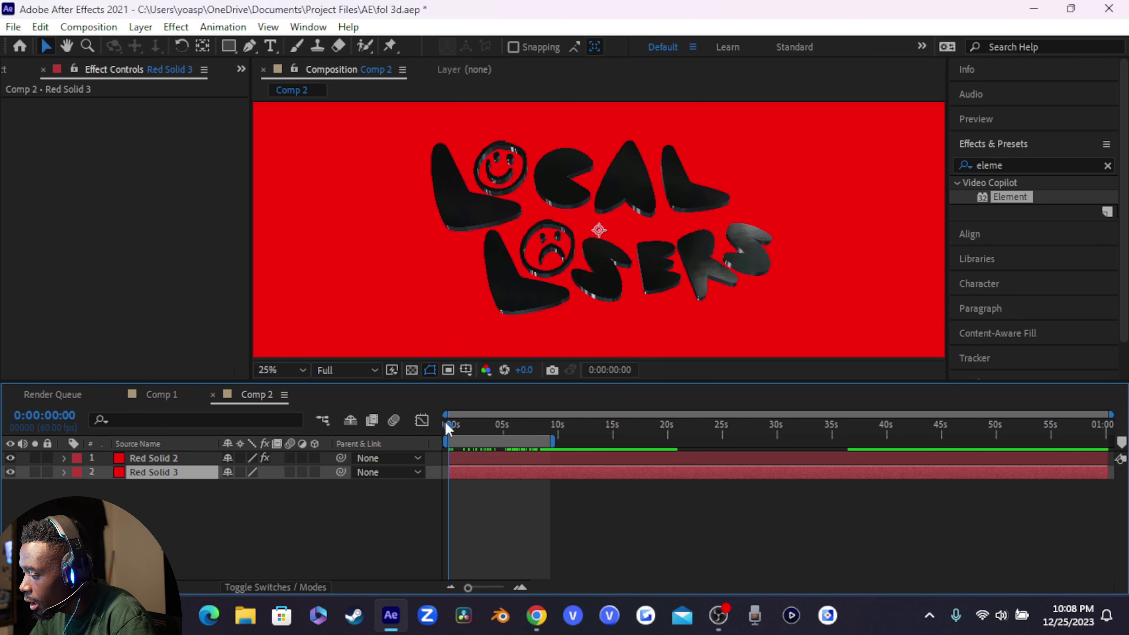
click(23, 28)
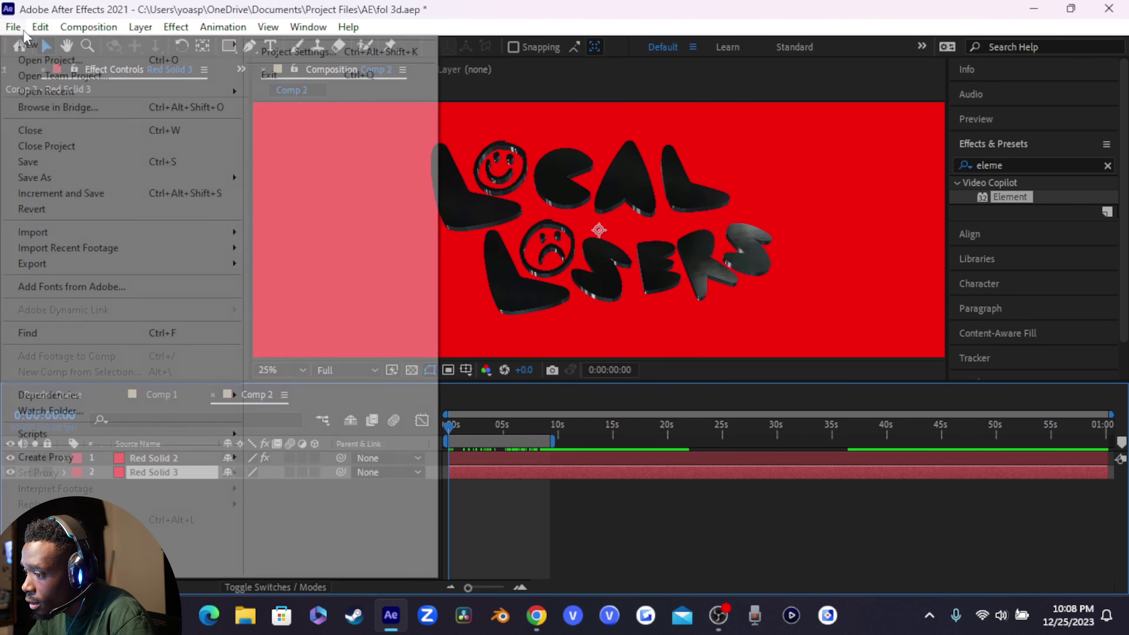
mouse_move(27, 263)
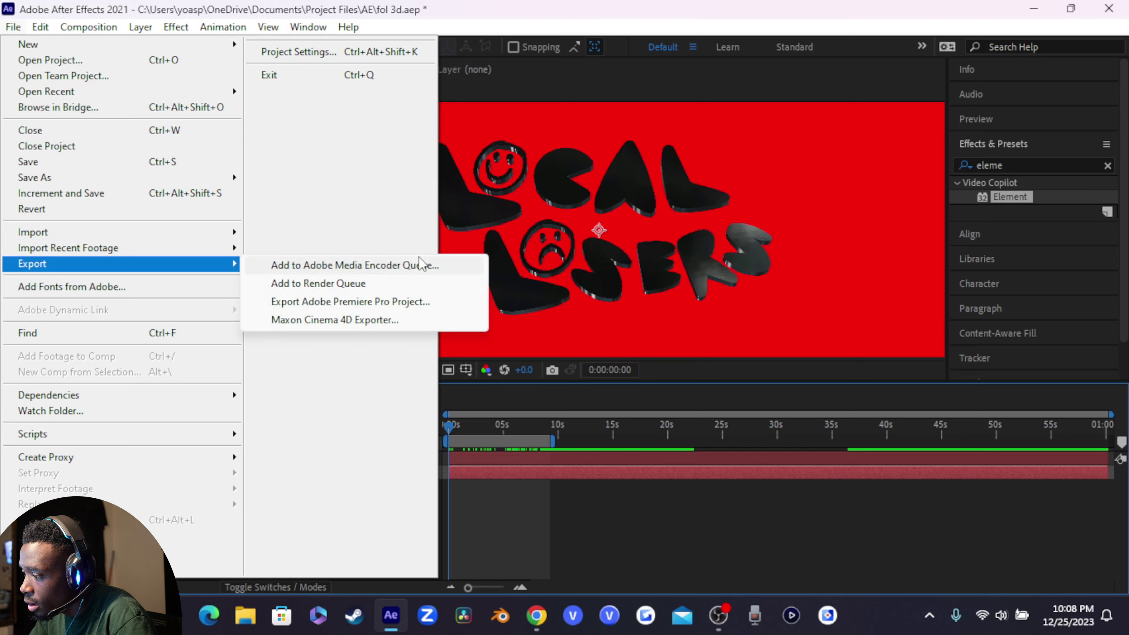
click(406, 284)
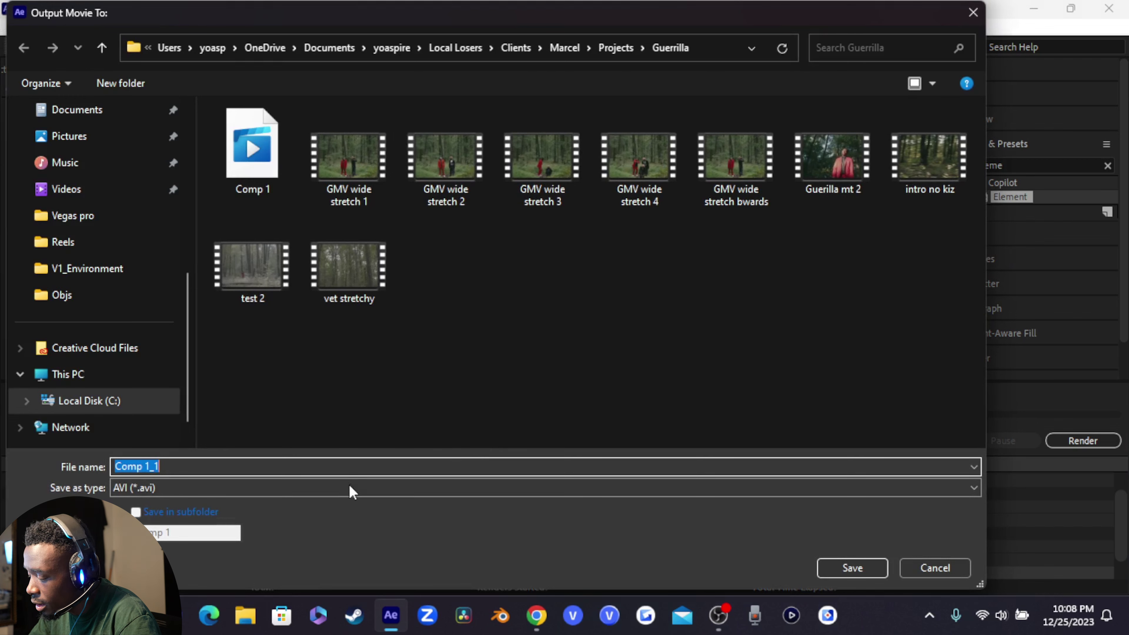
key(BackSpace)
text(tutorial logo)
key(Return)
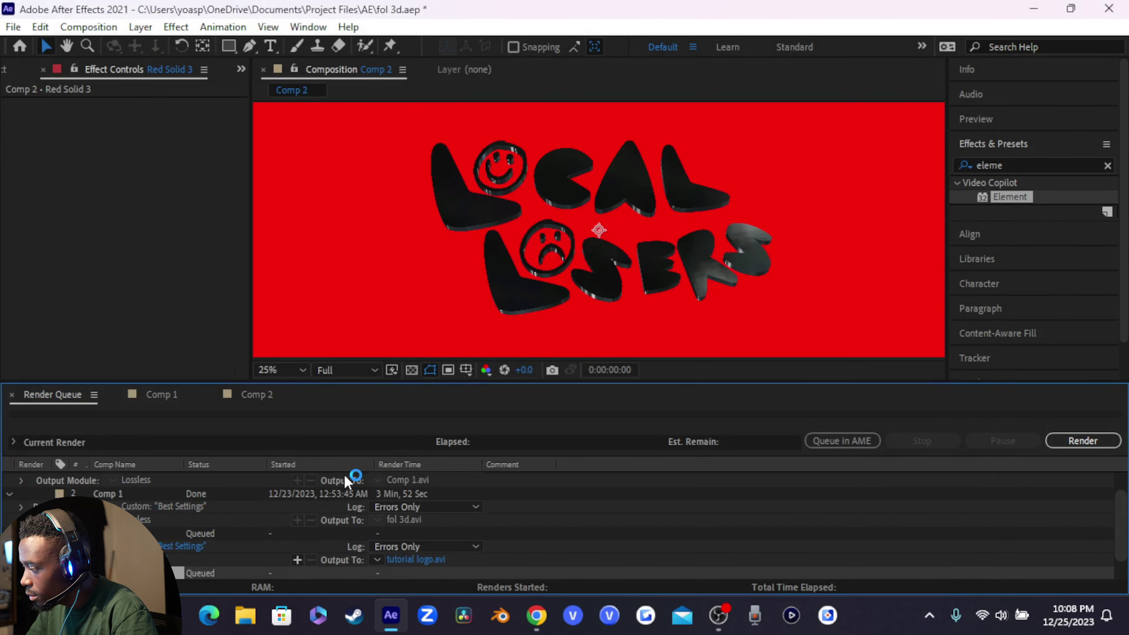
click(1059, 441)
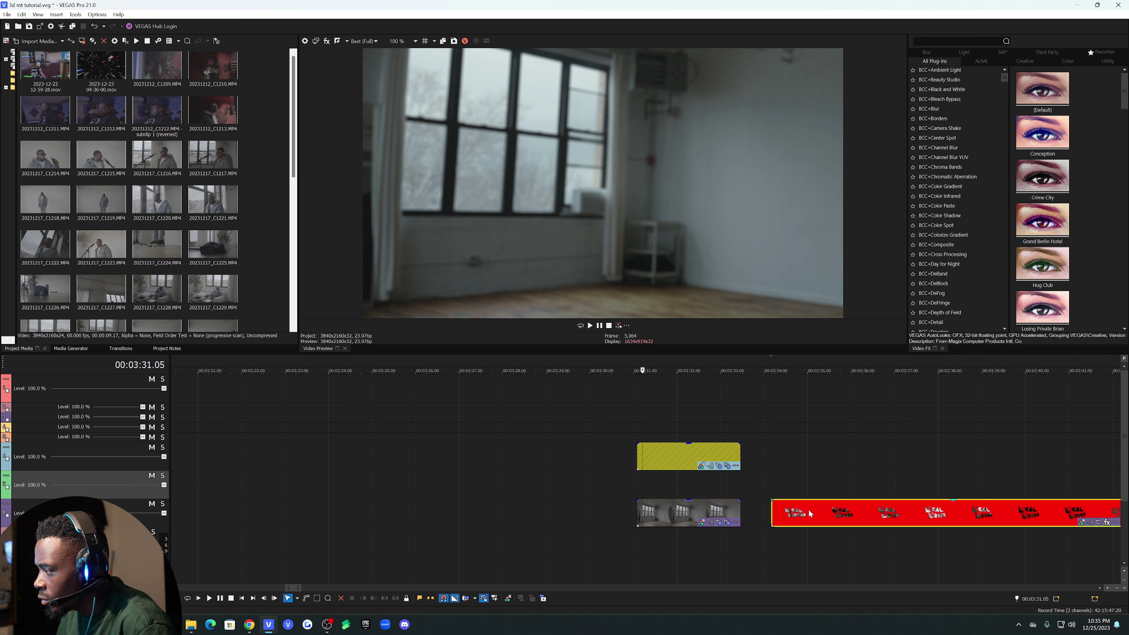
- In VEGAS Pro, place the rendered logo clip on the track directly above the room footage and trim its end to match the footage
click(774, 513)
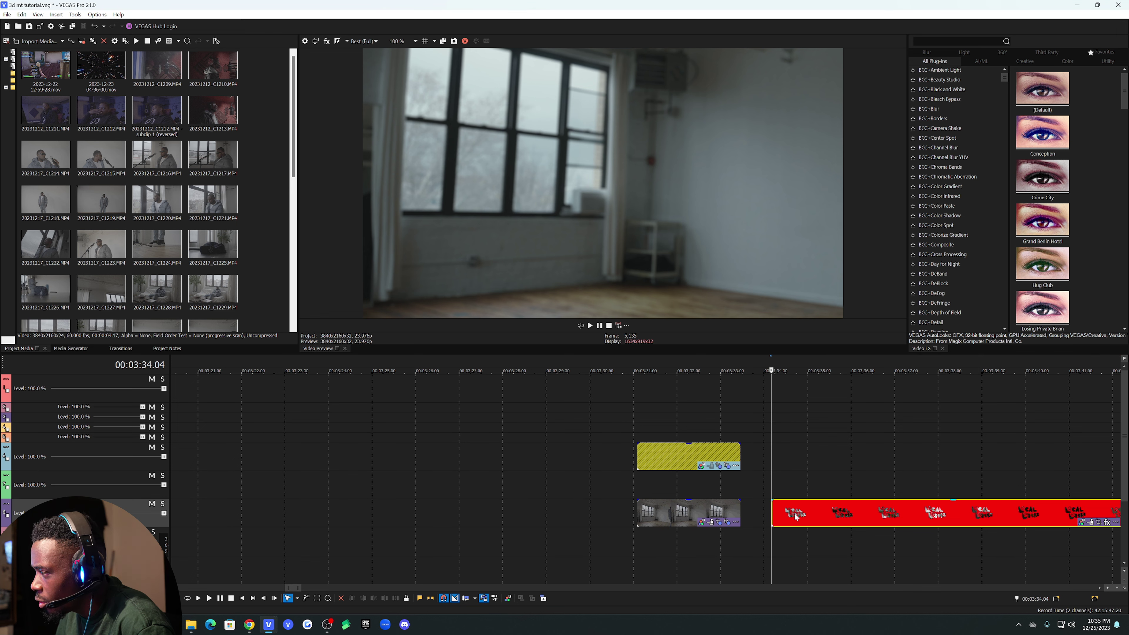
drag(815, 516, 682, 489)
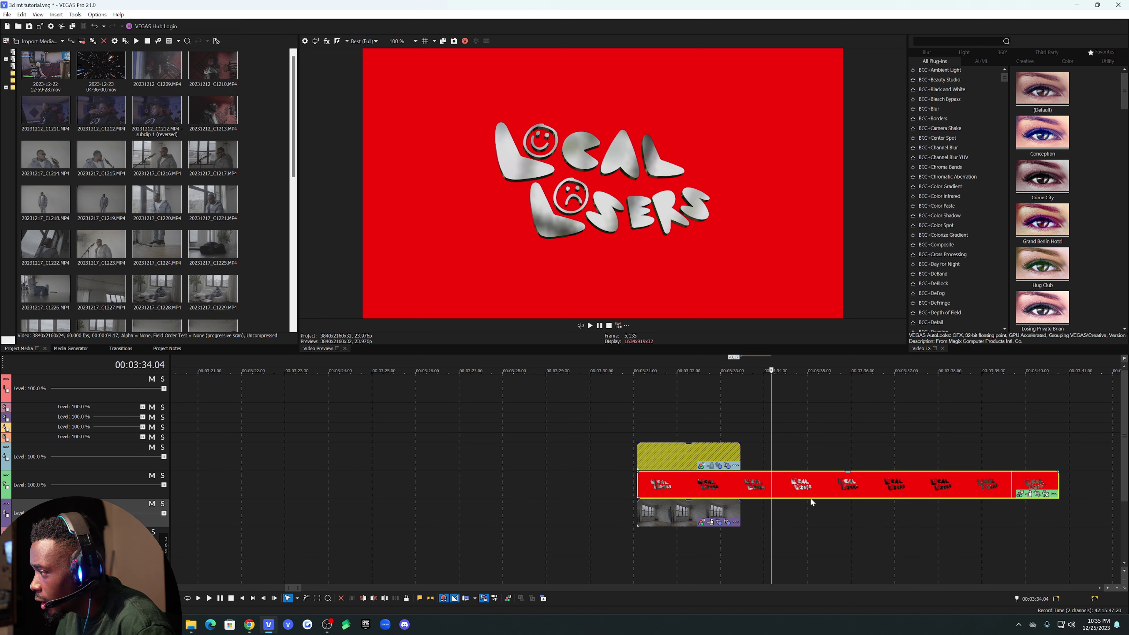
drag(1057, 487, 739, 490)
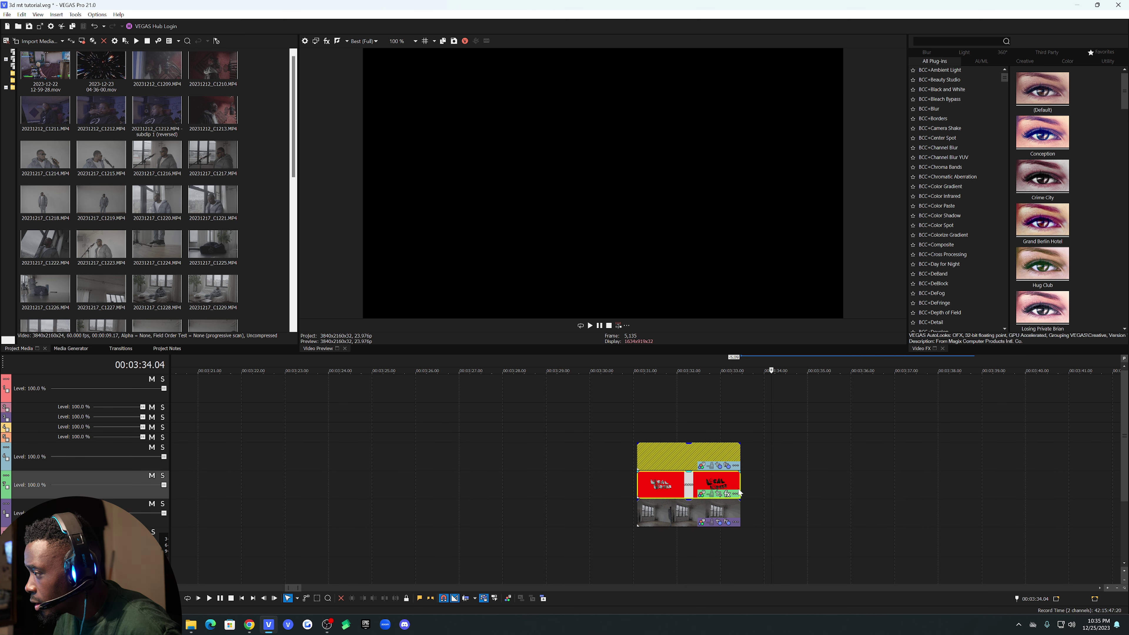
- Apply the default Chroma Keyer preset from the favourite effects to the logo clip
click(673, 485)
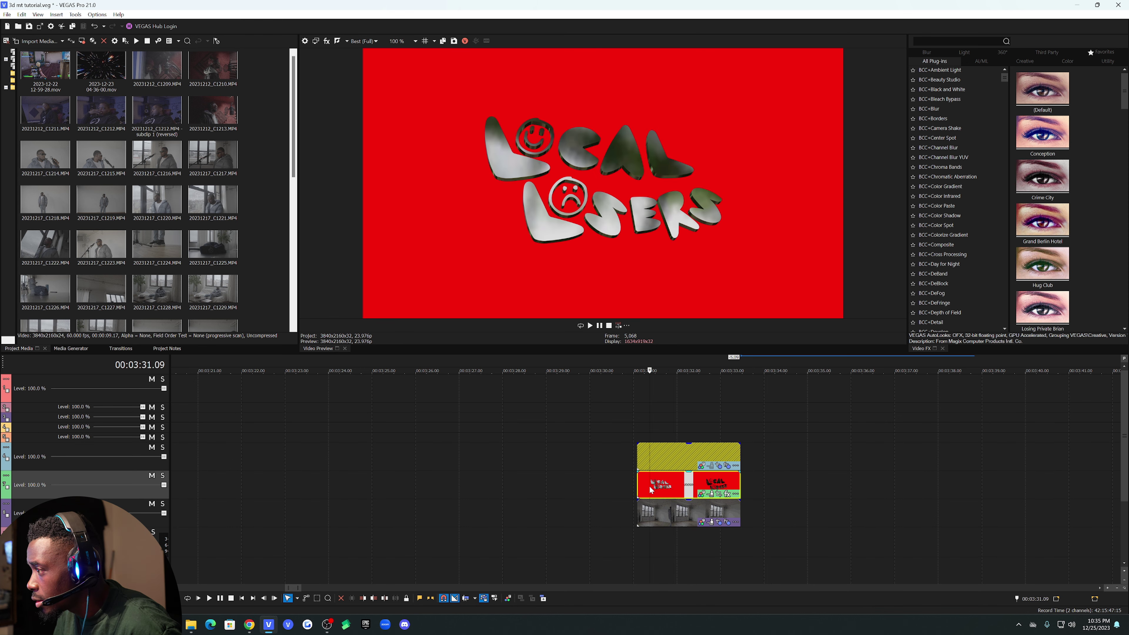
click(650, 485)
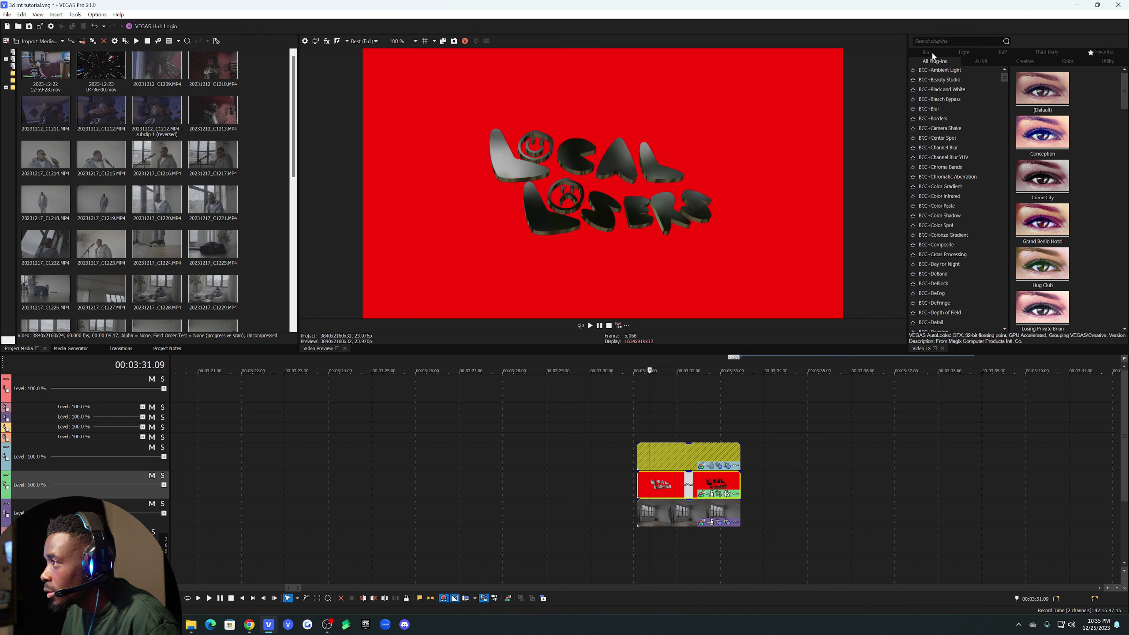
click(1109, 58)
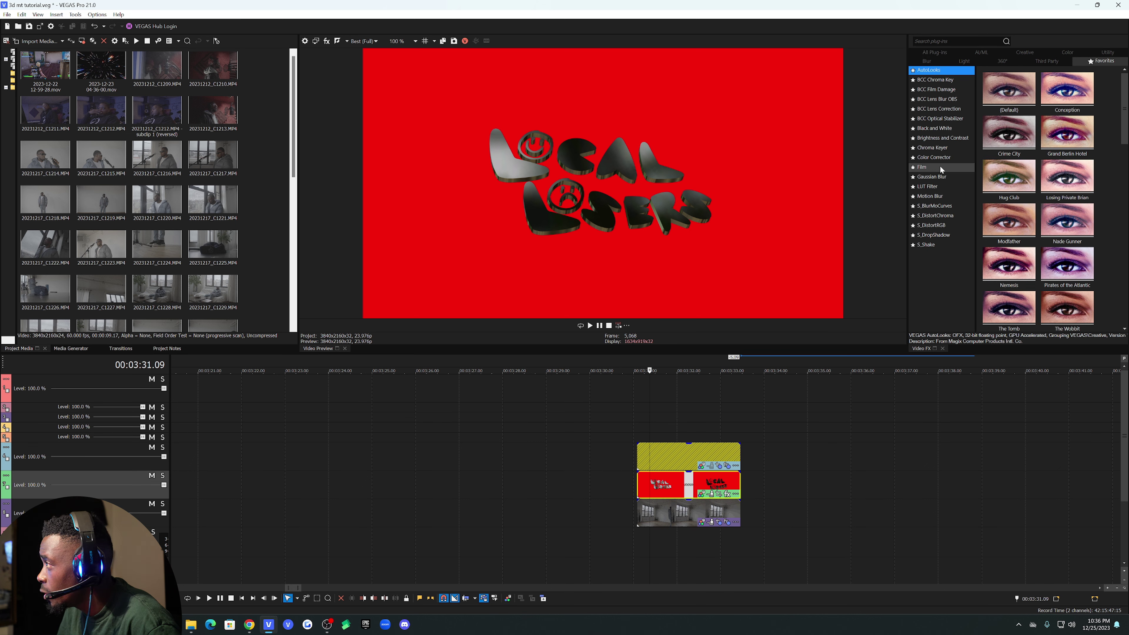
click(936, 147)
drag(1008, 93, 696, 334)
drag(661, 481, 661, 482)
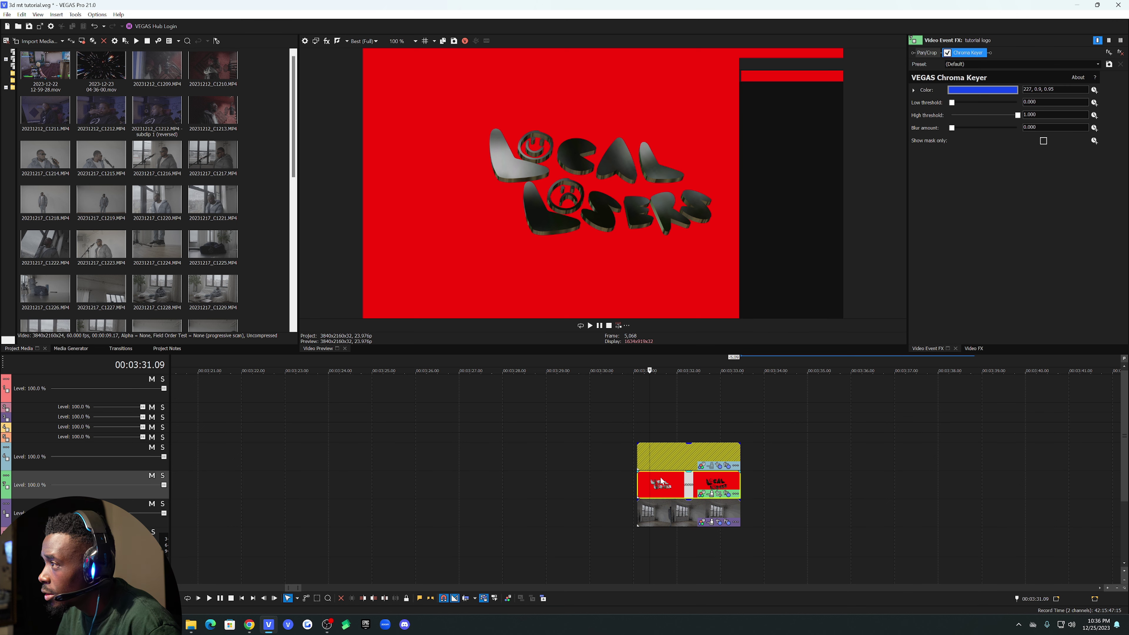
- Key out the logo clip's red background using its sampled colour and a low threshold of 0.384, and scrub through the result
click(991, 94)
click(1103, 215)
click(948, 52)
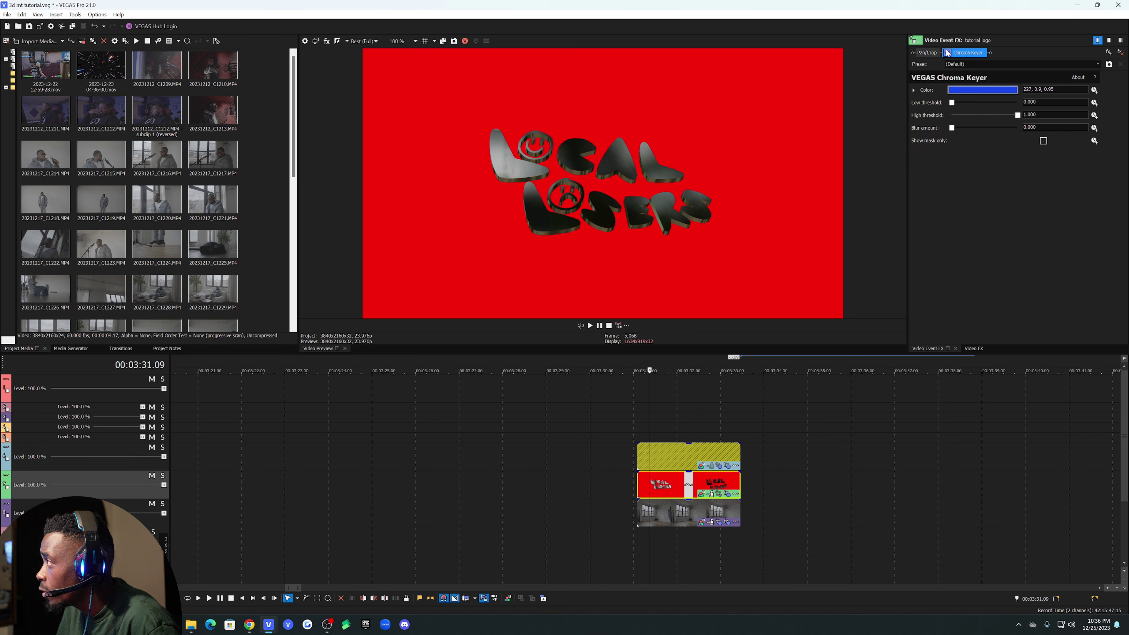
click(967, 93)
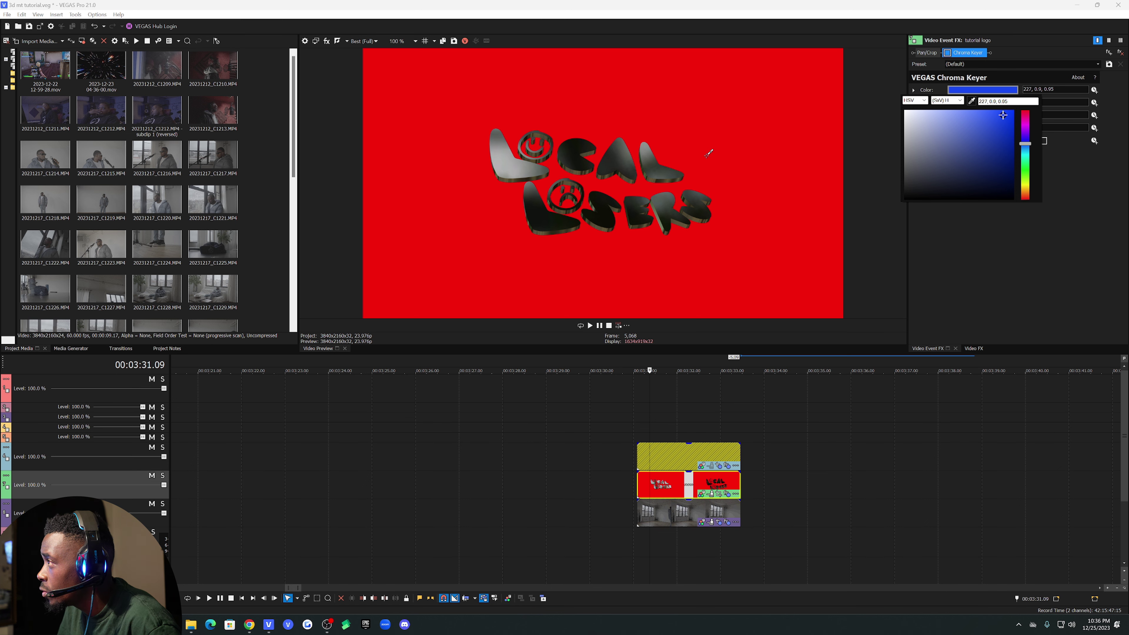
click(740, 123)
click(989, 246)
click(948, 53)
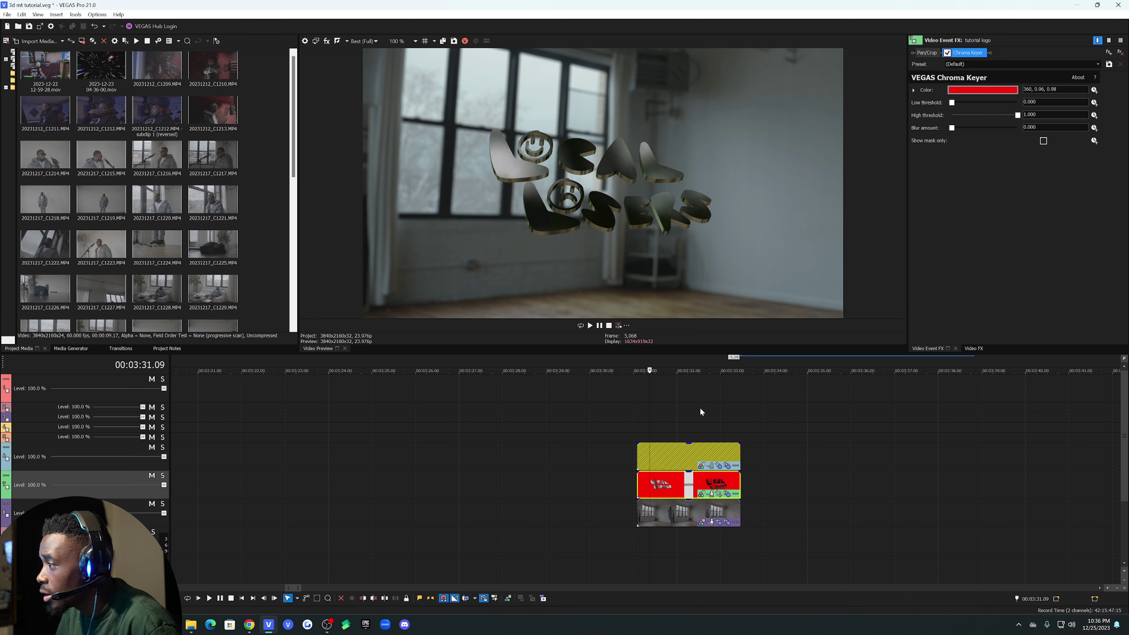
drag(649, 402, 687, 405)
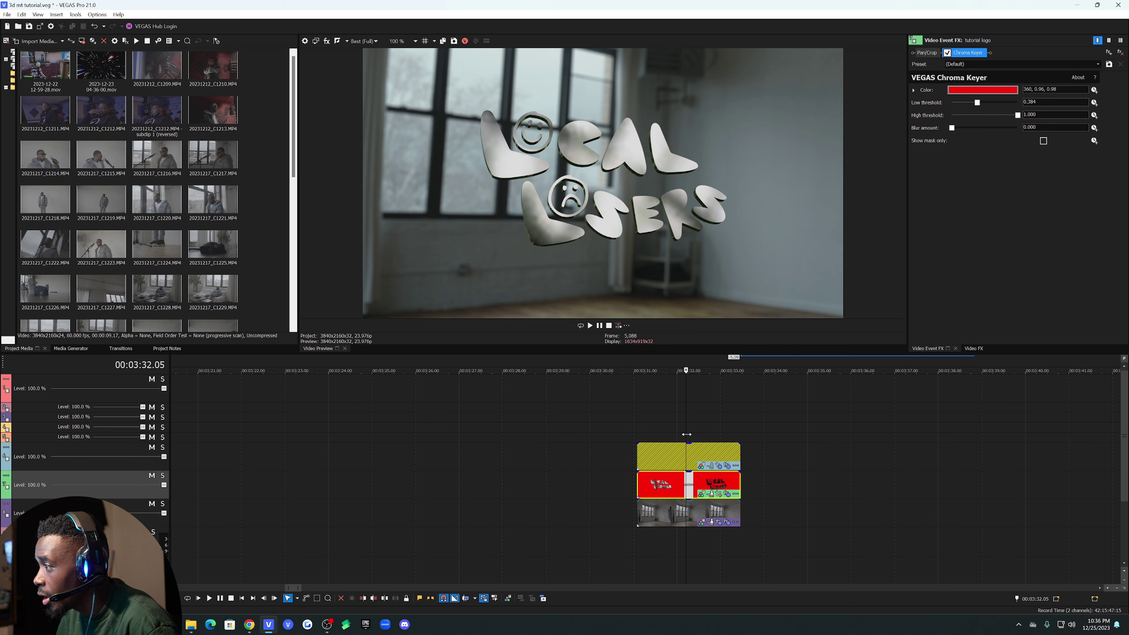
drag(678, 392, 637, 409)
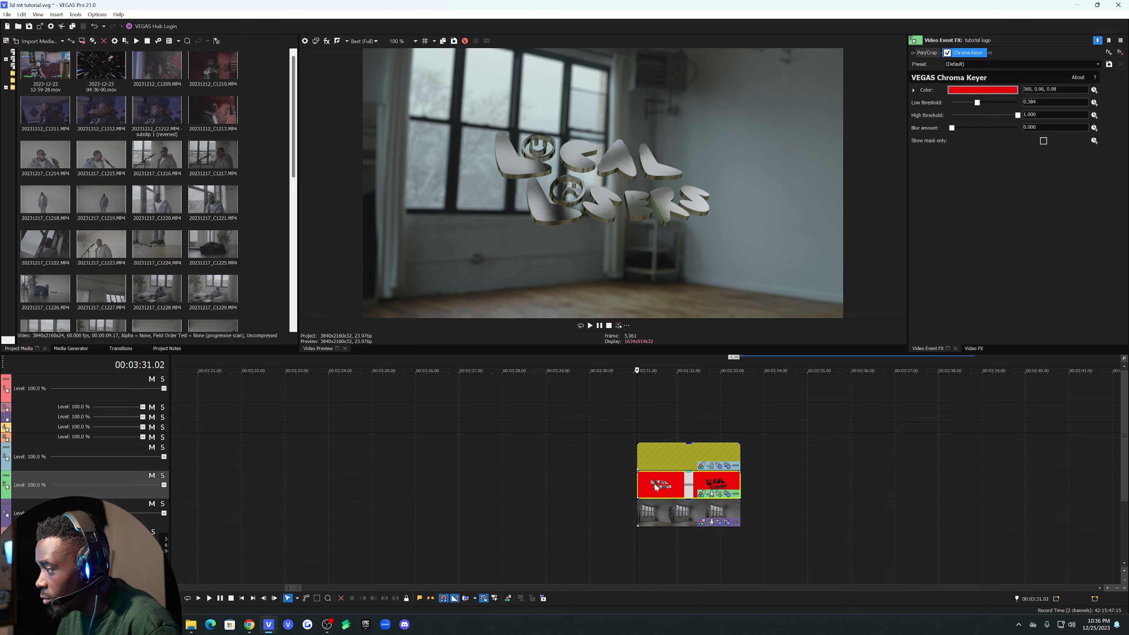
- Shrink the logo in the picture by enlarging the clip's Pan/Crop frame to about 4,521 x 2,543
click(718, 494)
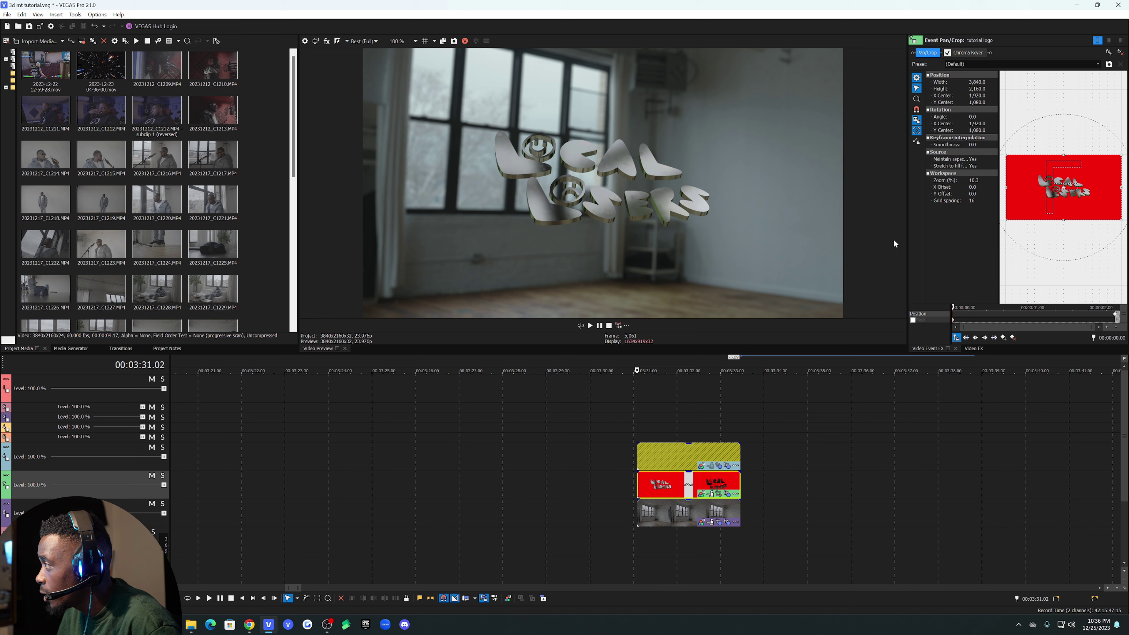
drag(908, 239, 842, 239)
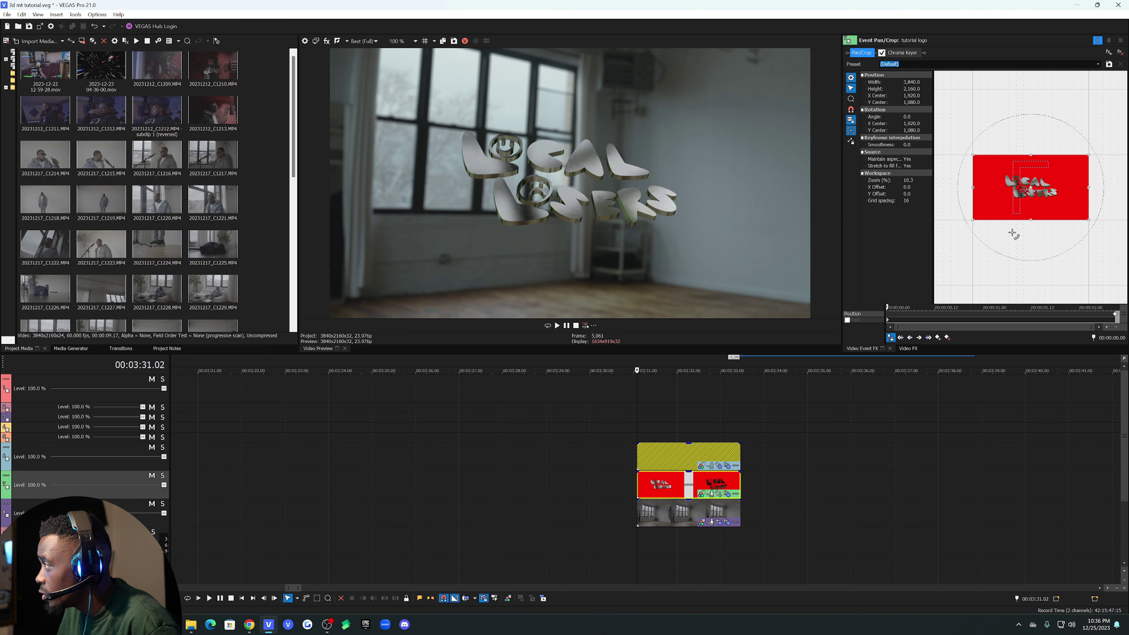
drag(976, 222, 964, 234)
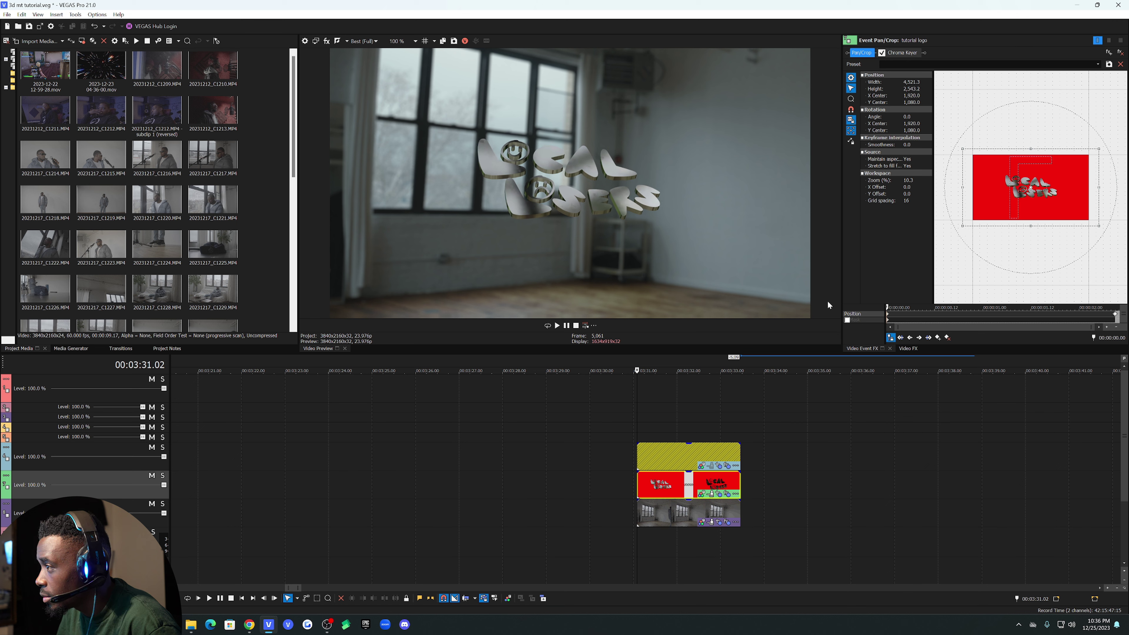
- Play back the keyed logo over the room footage several times to check the composite
click(558, 326)
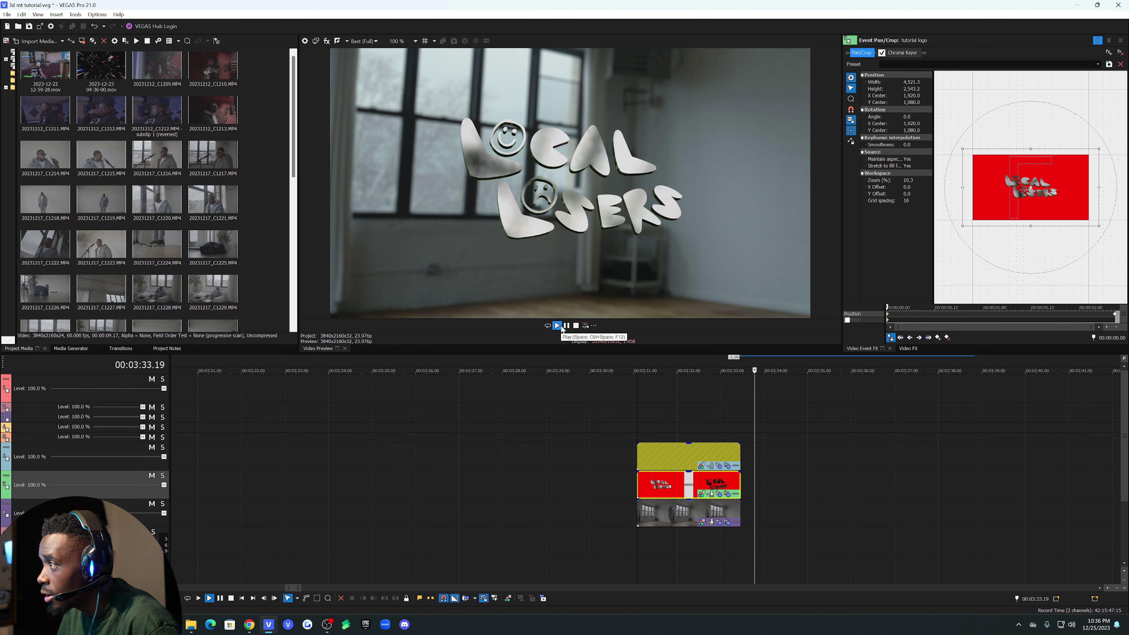
key(space)
key(space)
double_click(675, 448)
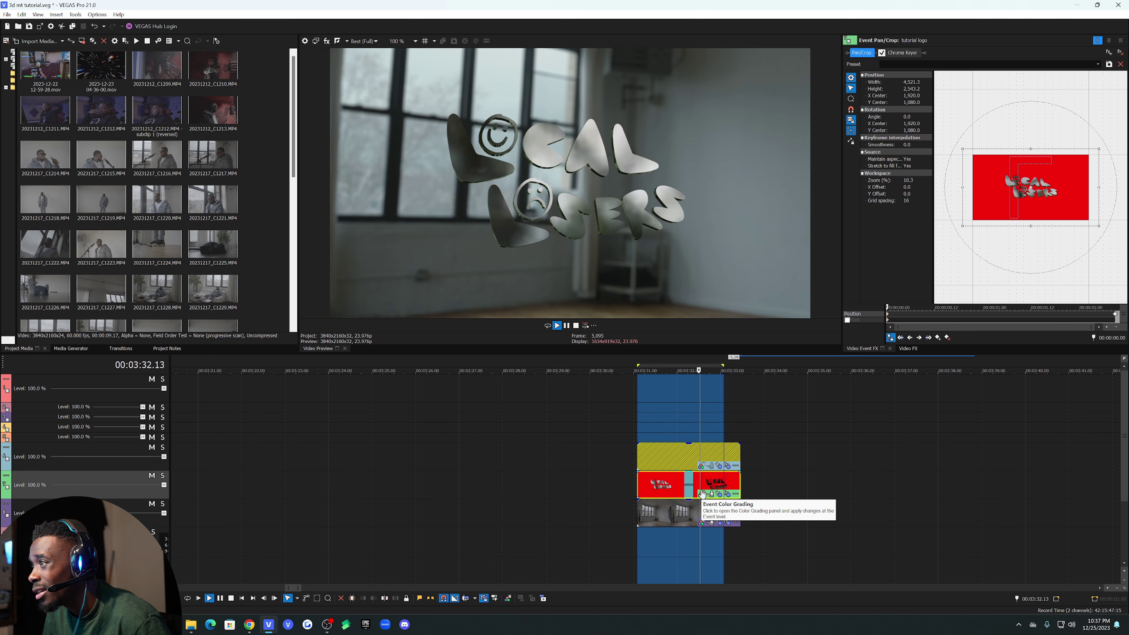
key(space)
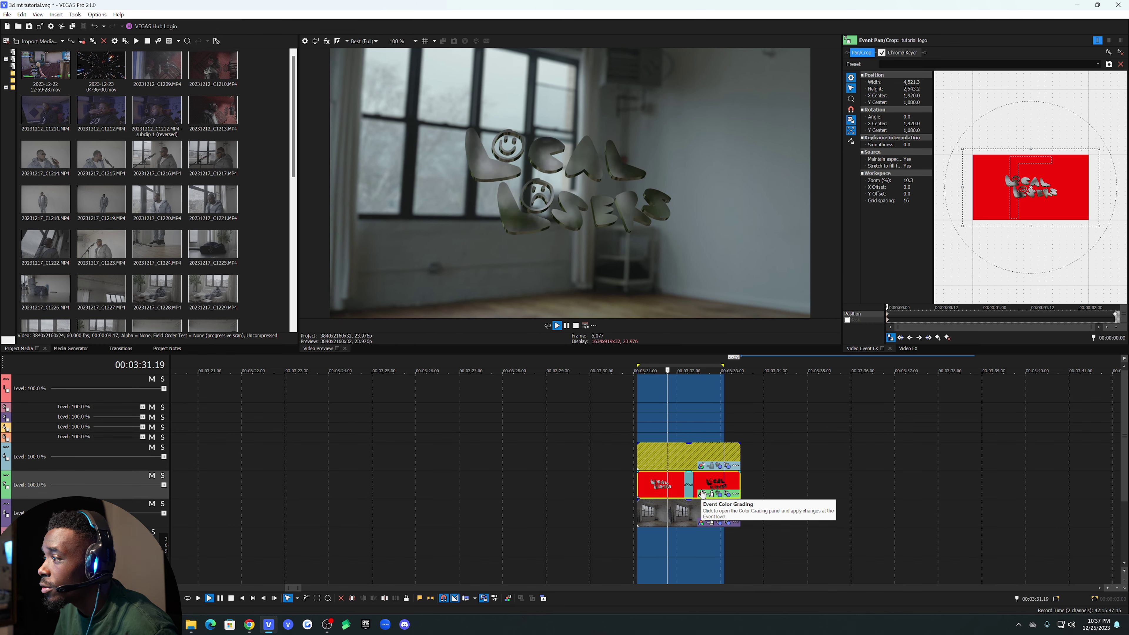
key(space)
key(space)
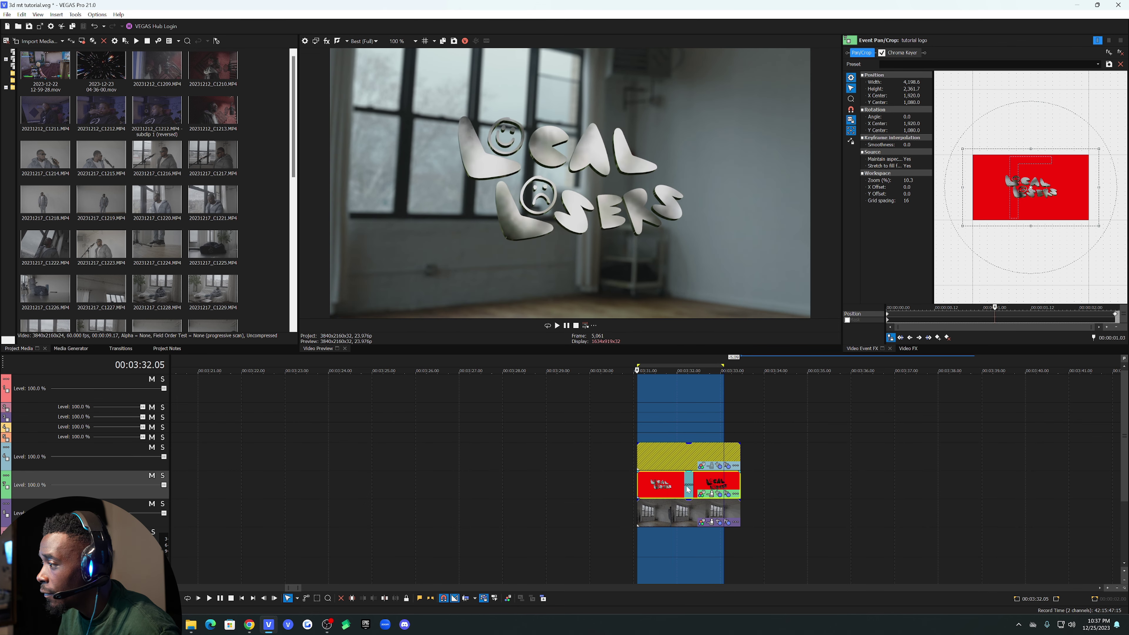
click(653, 484)
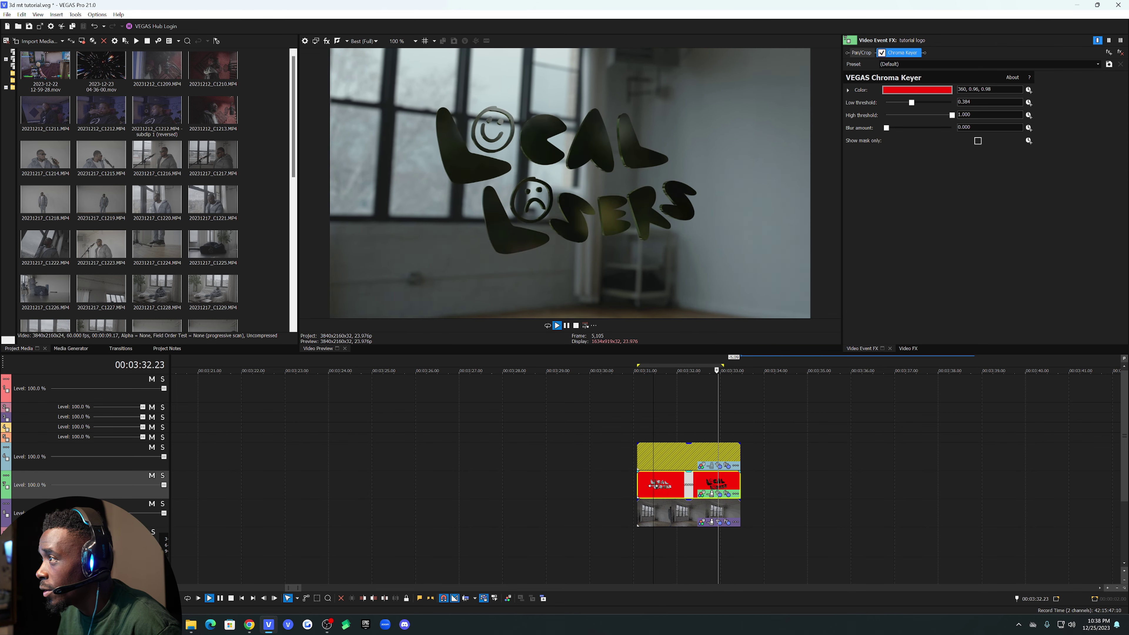
key(space)
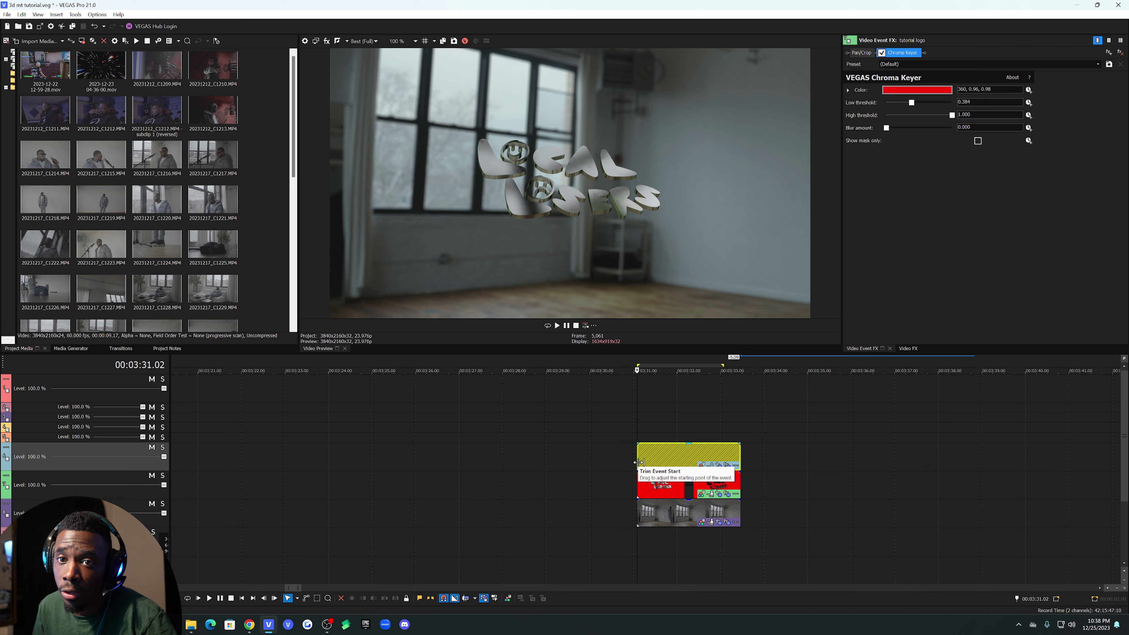